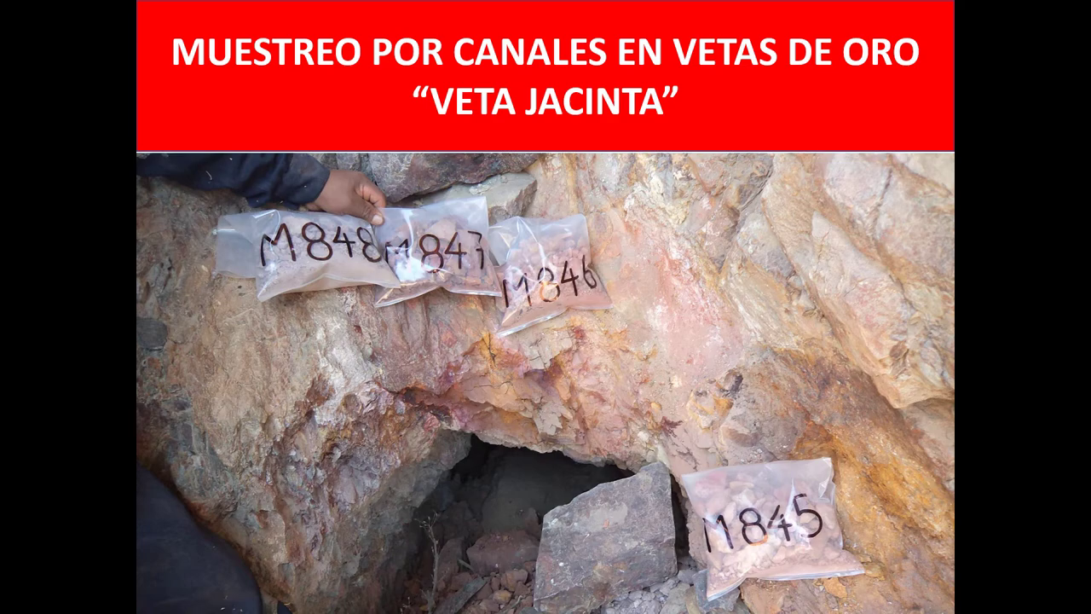
Advance the slideshow from the Veta Jacinta slide to the Falla Normal Dextral slide
key(Right)
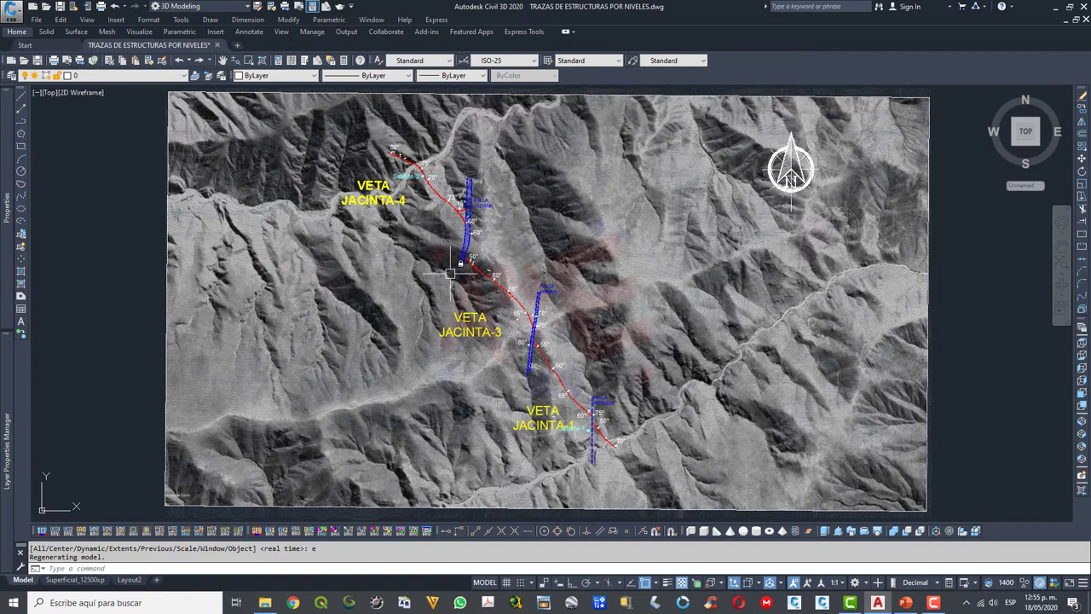
scroll(465, 214, up, 4)
scroll(465, 213, up, 2)
scroll(466, 214, up, 2)
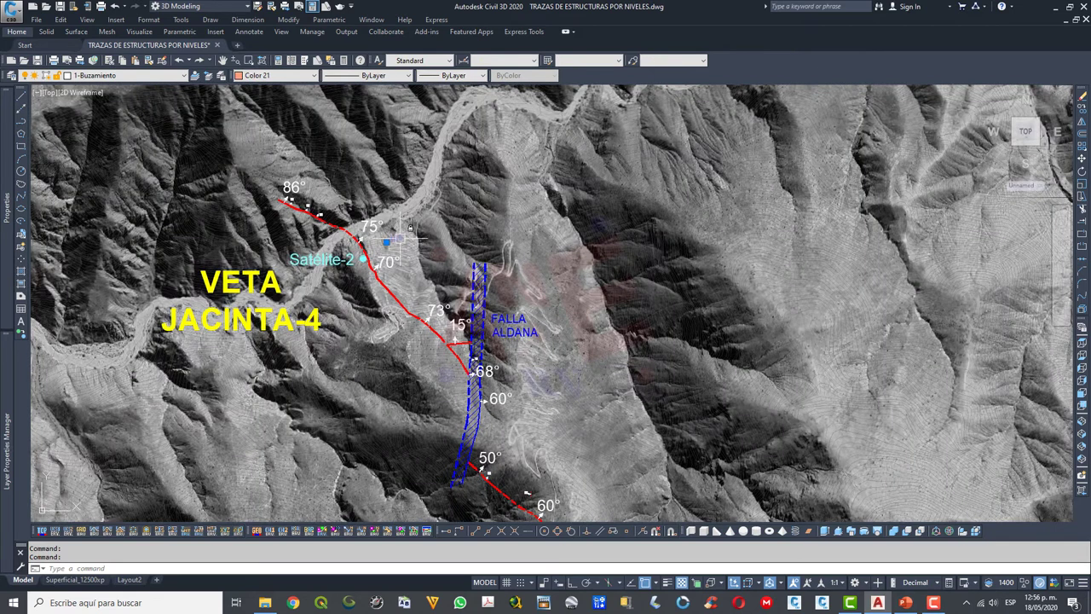
key(Escape)
scroll(391, 247, up, 6)
scroll(384, 256, up, 2)
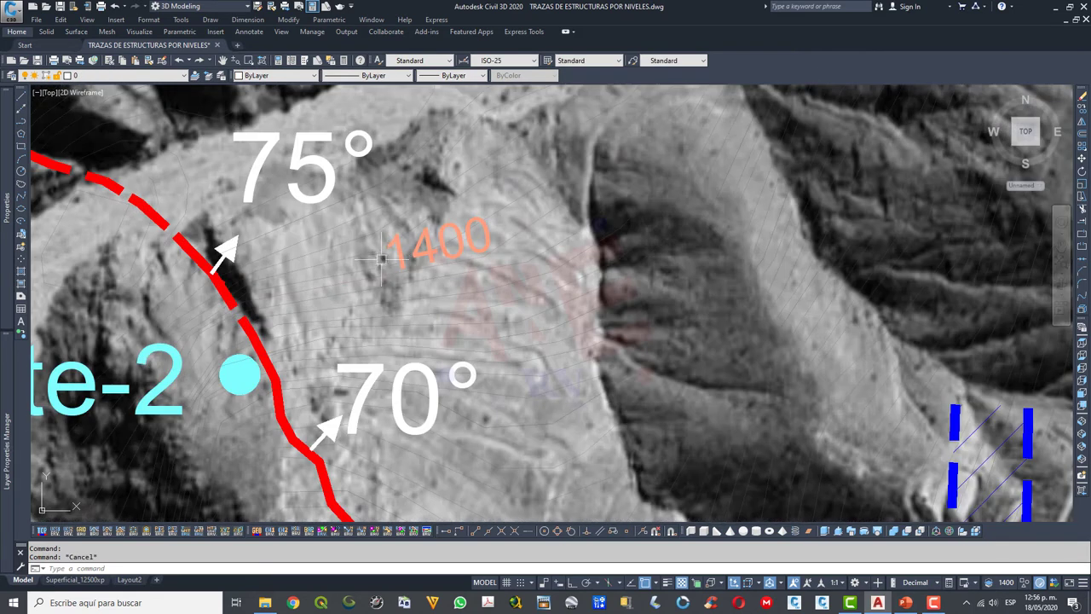
scroll(398, 265, down, 5)
scroll(398, 264, down, 1)
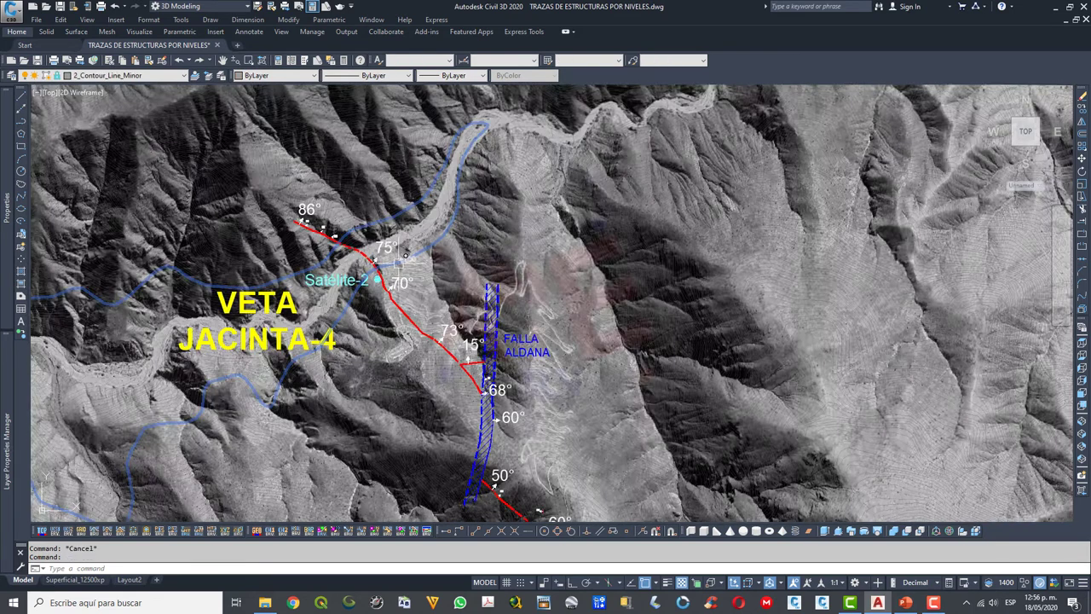
scroll(398, 264, down, 2)
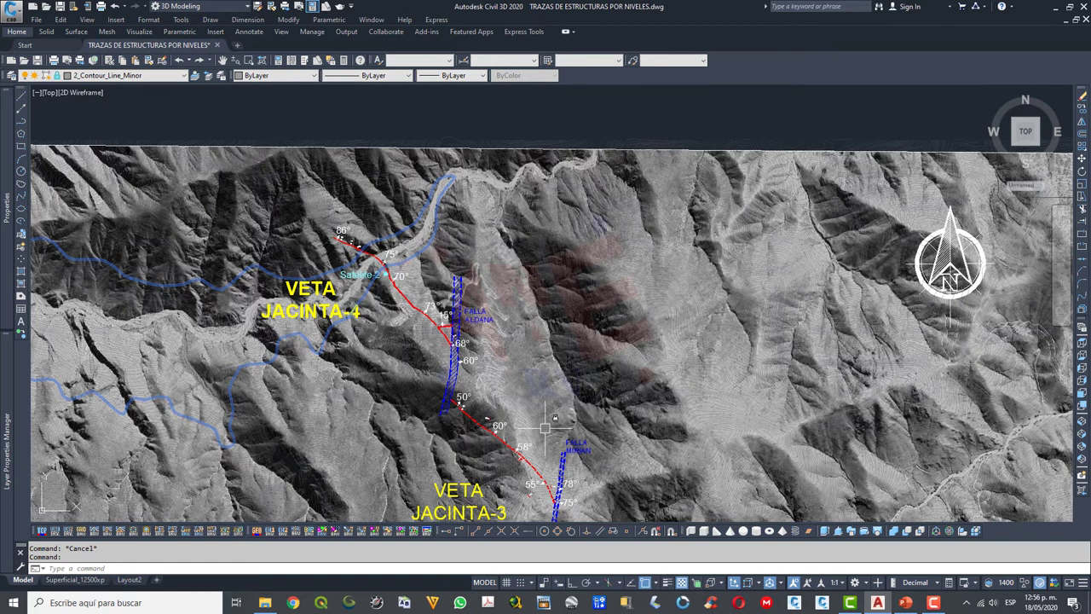
scroll(545, 427, down, 2)
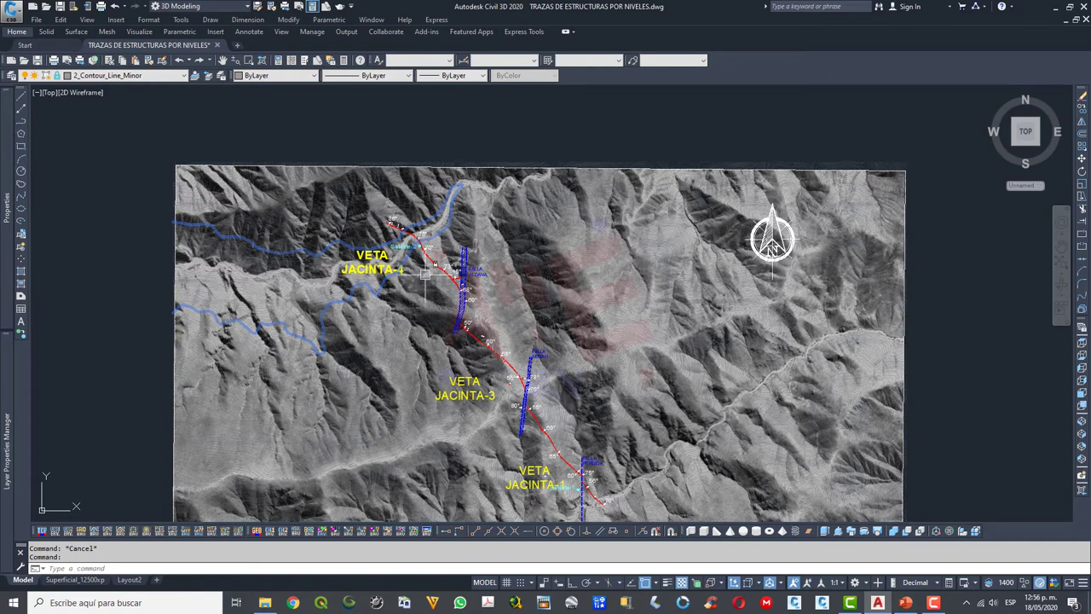
scroll(464, 307, up, 3)
scroll(480, 348, up, 3)
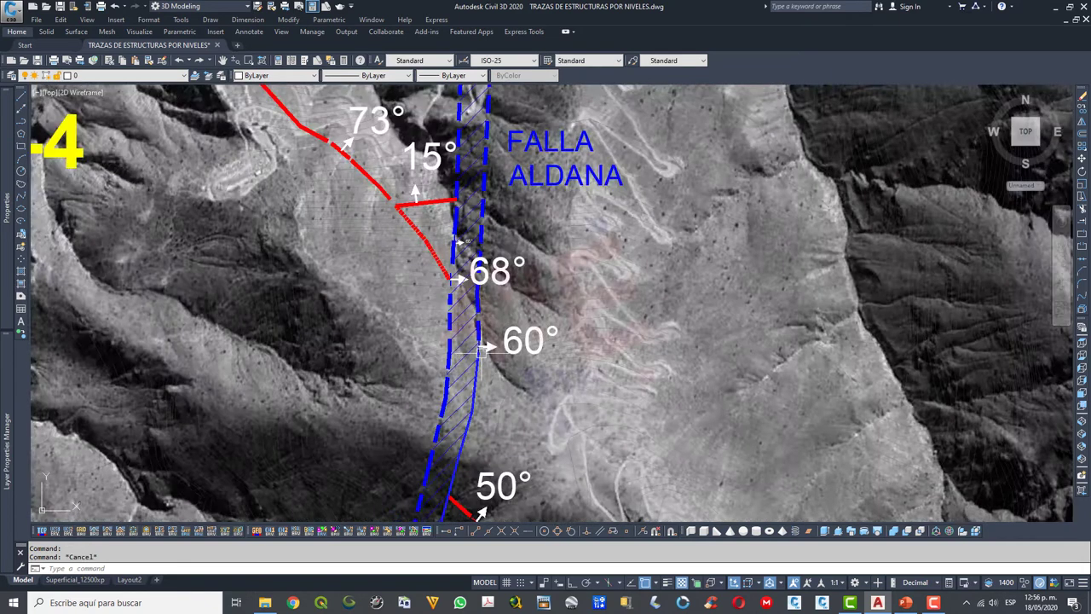
scroll(480, 348, up, 3)
scroll(486, 384, down, 2)
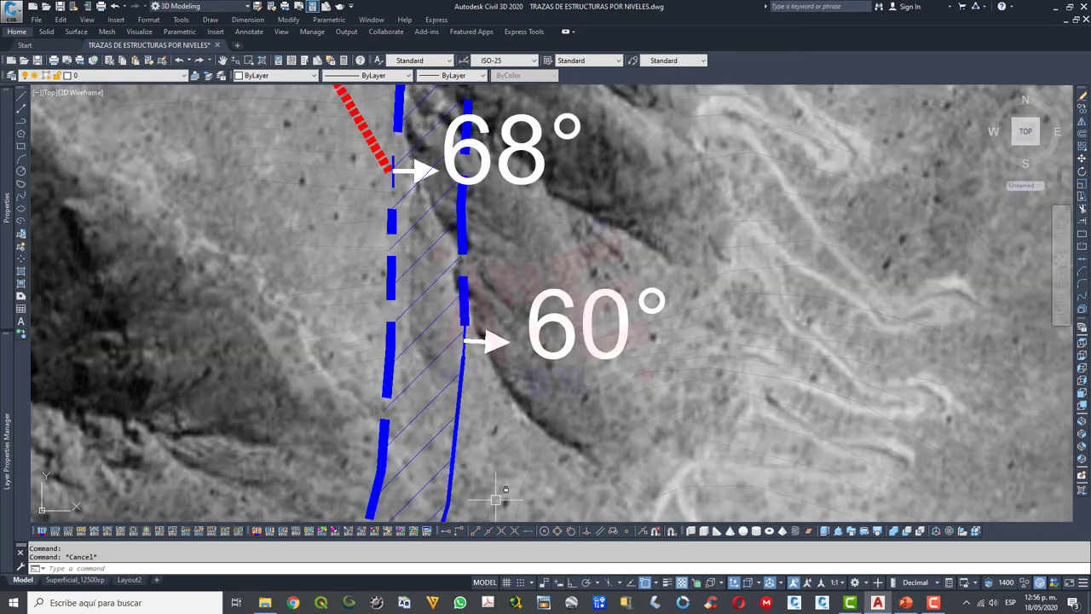
Project the FALLA ALDANA 60° dip measurement to elevation 1400 with the projection macro
click(308, 532)
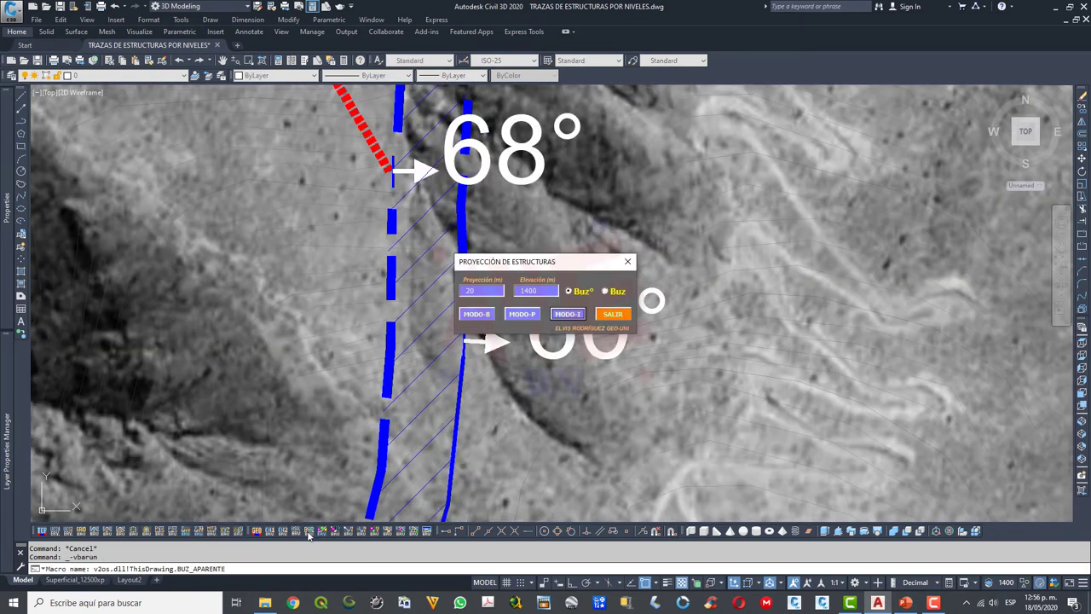
double_click(543, 291)
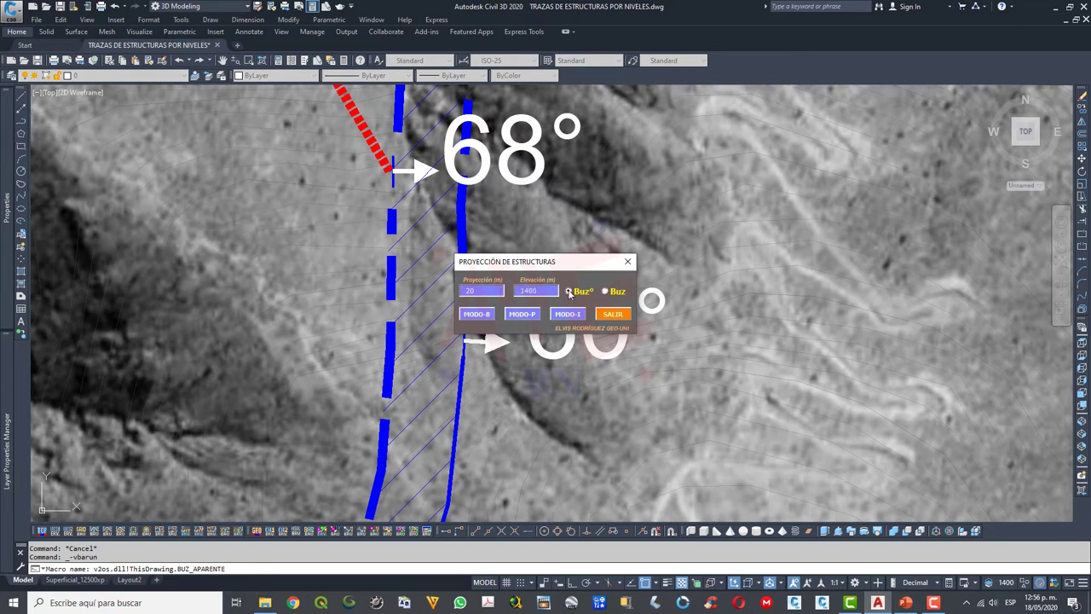
click(576, 317)
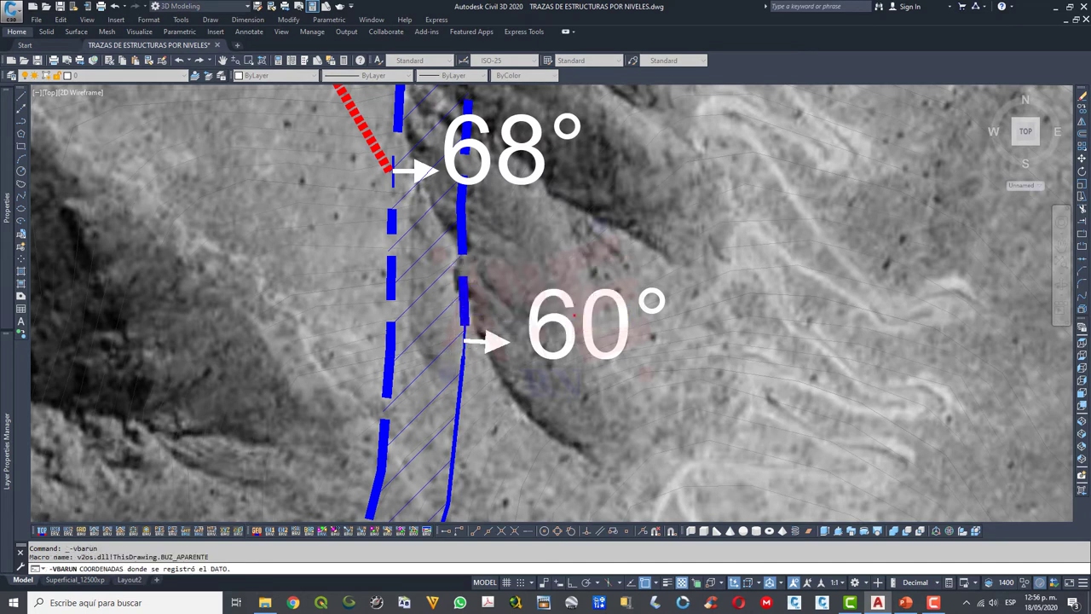
scroll(464, 339, up, 2)
click(463, 338)
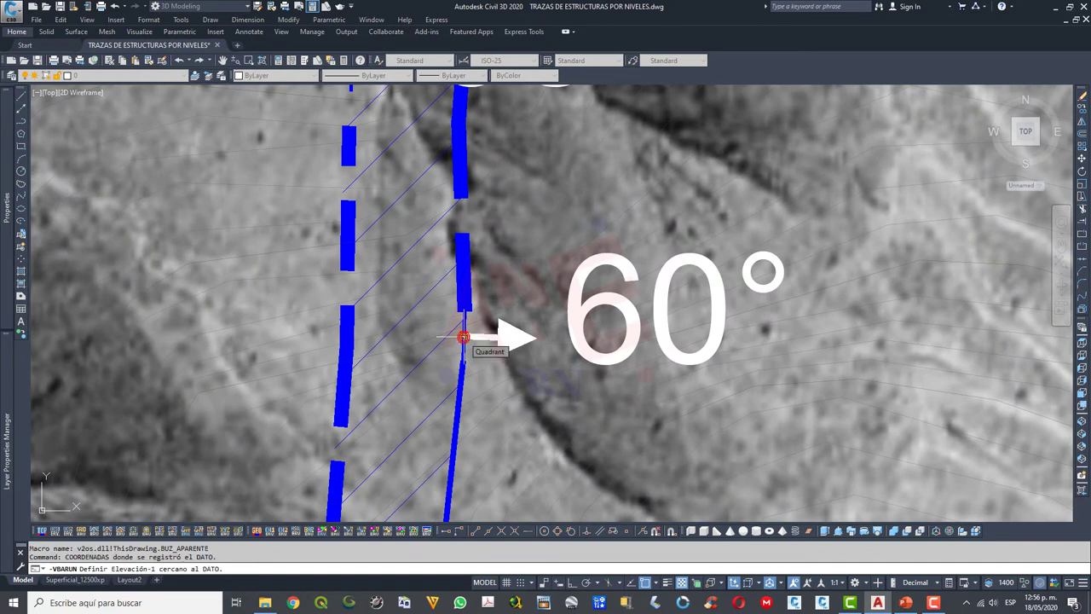
scroll(464, 336, up, 2)
scroll(469, 335, up, 2)
click(512, 290)
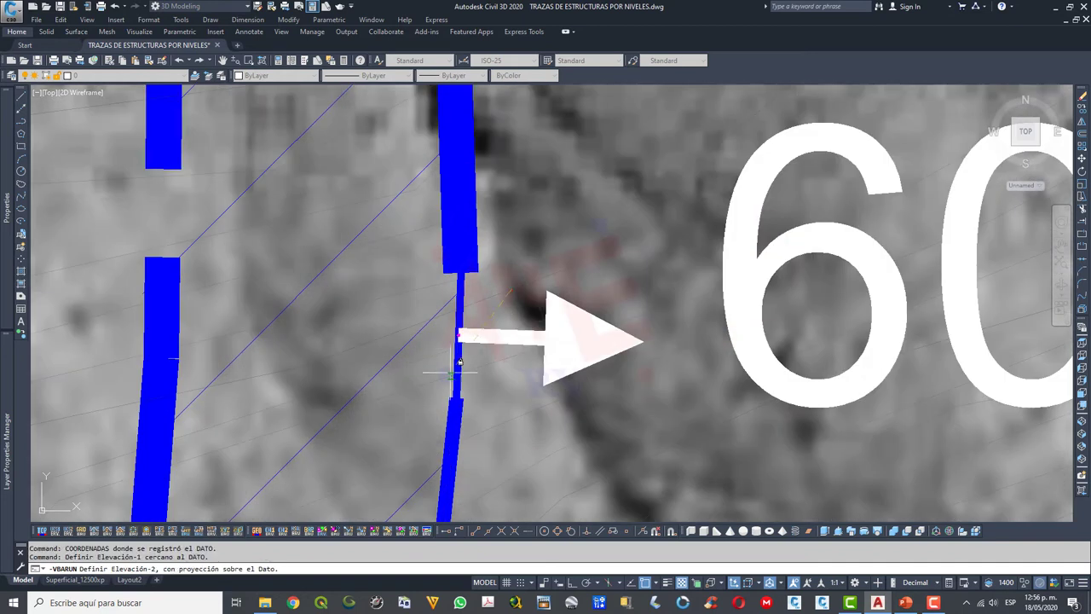
click(388, 395)
click(456, 397)
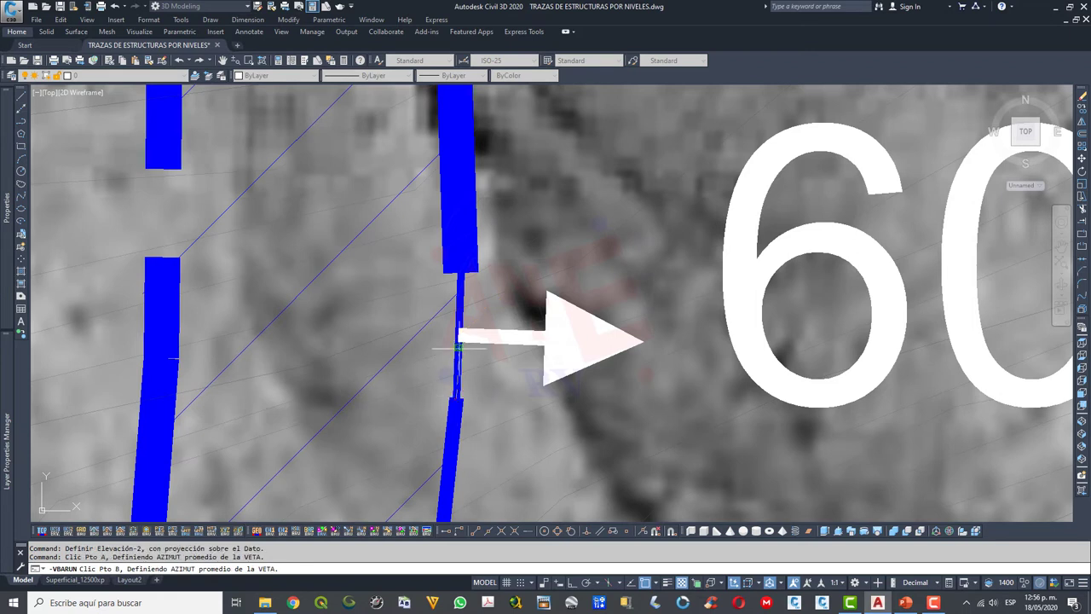
click(459, 277)
scroll(478, 293, down, 4)
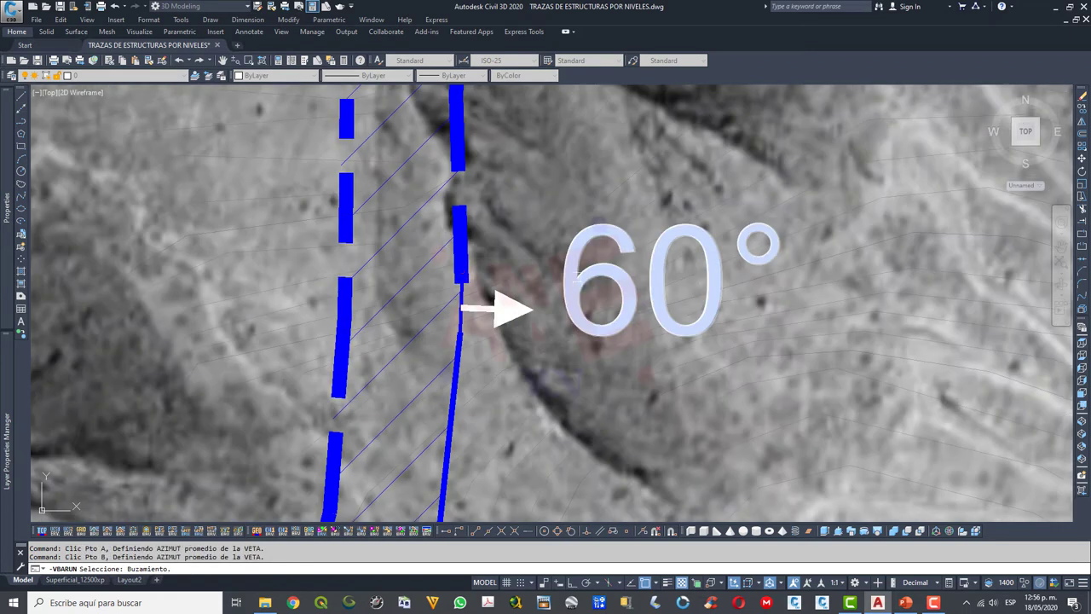
click(588, 281)
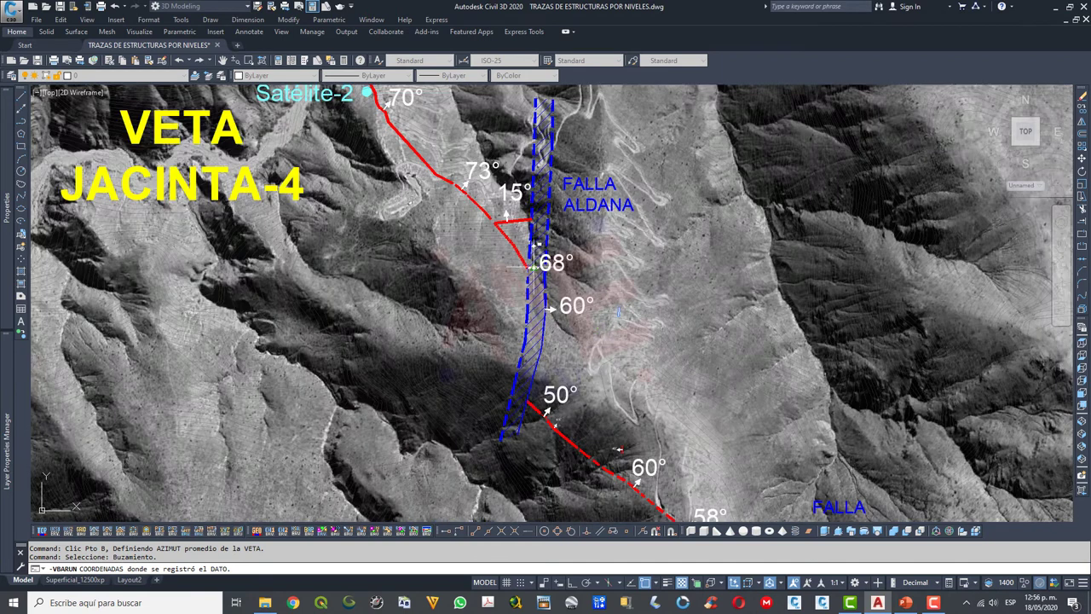
Project the 68° dip measurement to the 1400 level the same way, then end the command
scroll(531, 266, up, 8)
scroll(511, 265, up, 4)
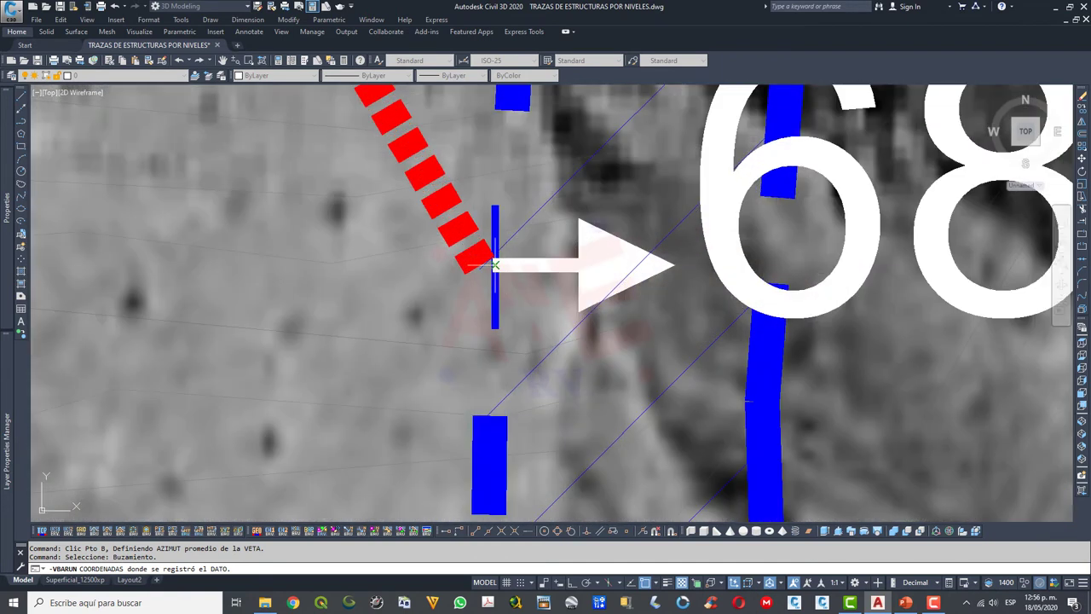
click(494, 265)
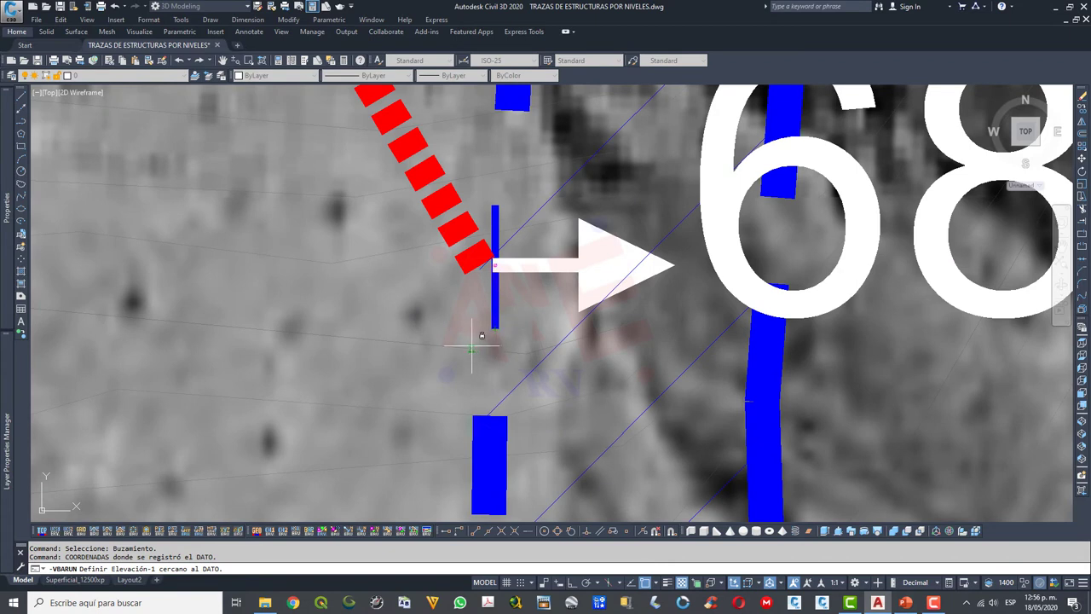
click(471, 348)
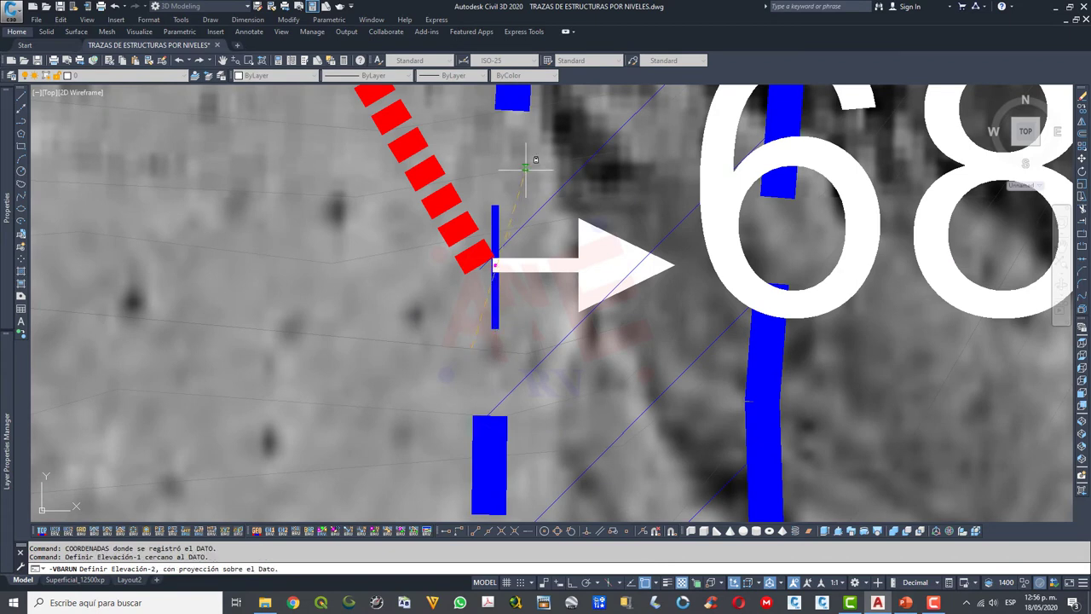
click(525, 168)
click(494, 328)
click(495, 206)
scroll(495, 205, down, 2)
scroll(497, 207, down, 3)
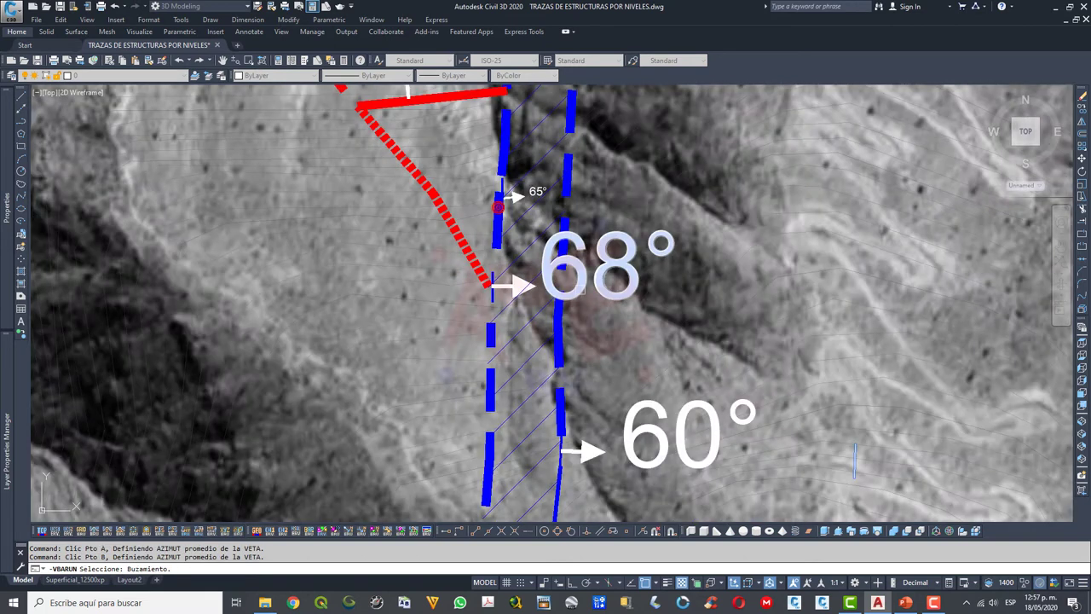
click(608, 273)
scroll(608, 274, down, 1)
scroll(597, 273, down, 6)
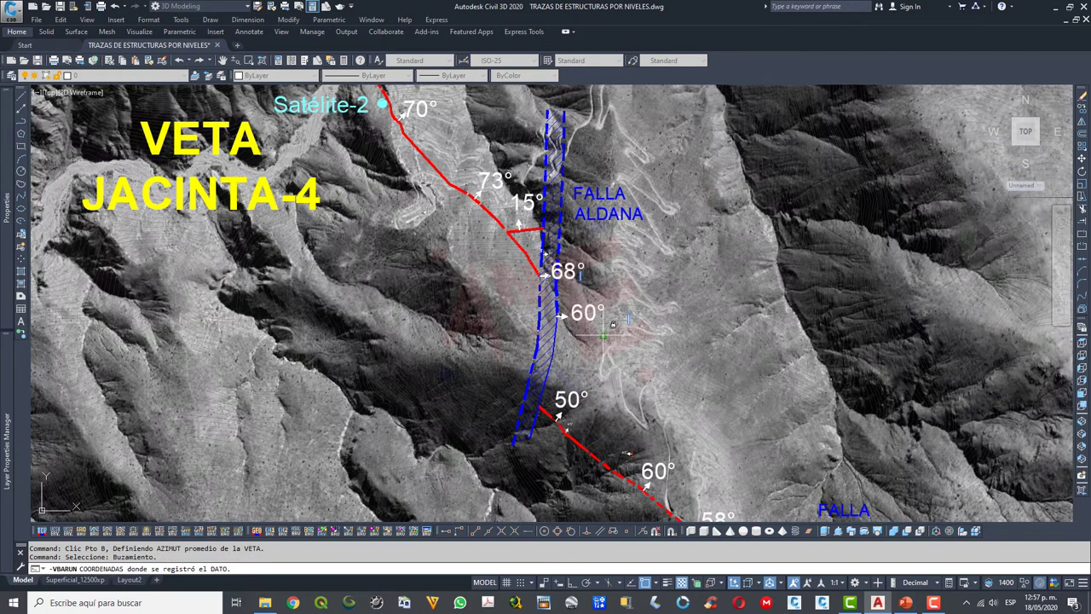
key(Escape)
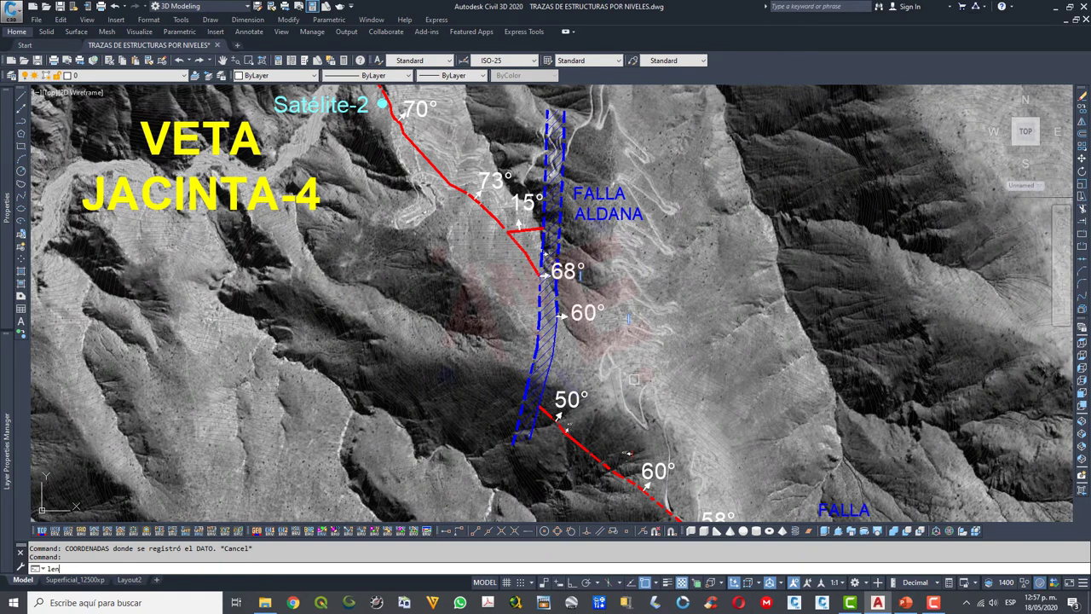
Lengthen the two vertical guide lines to a total length of 1000
key(Return)
text(t)
key(Return)
text(1000)
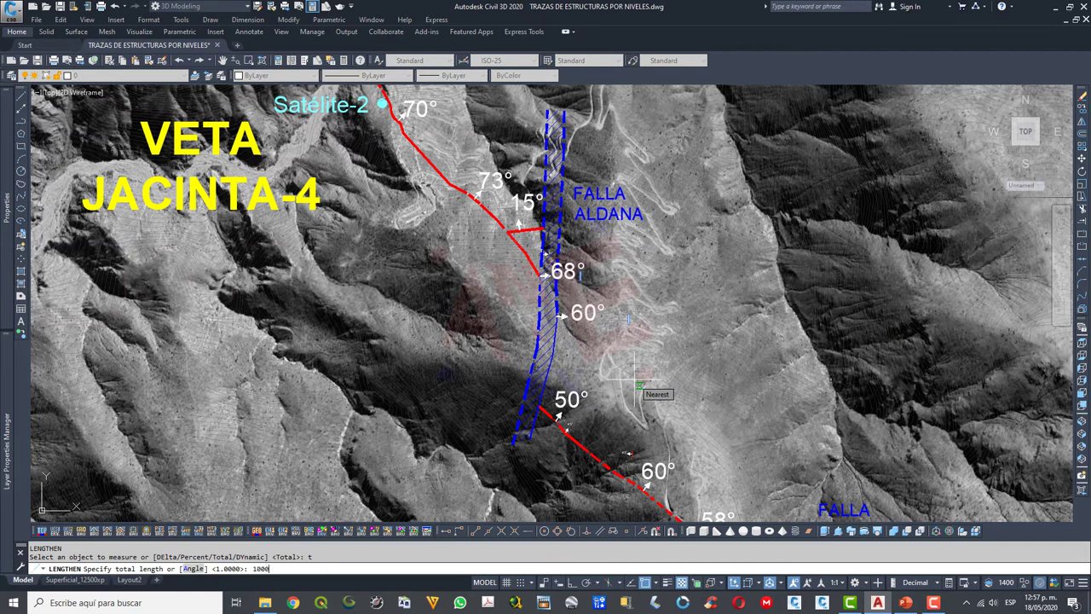
key(Return)
click(629, 353)
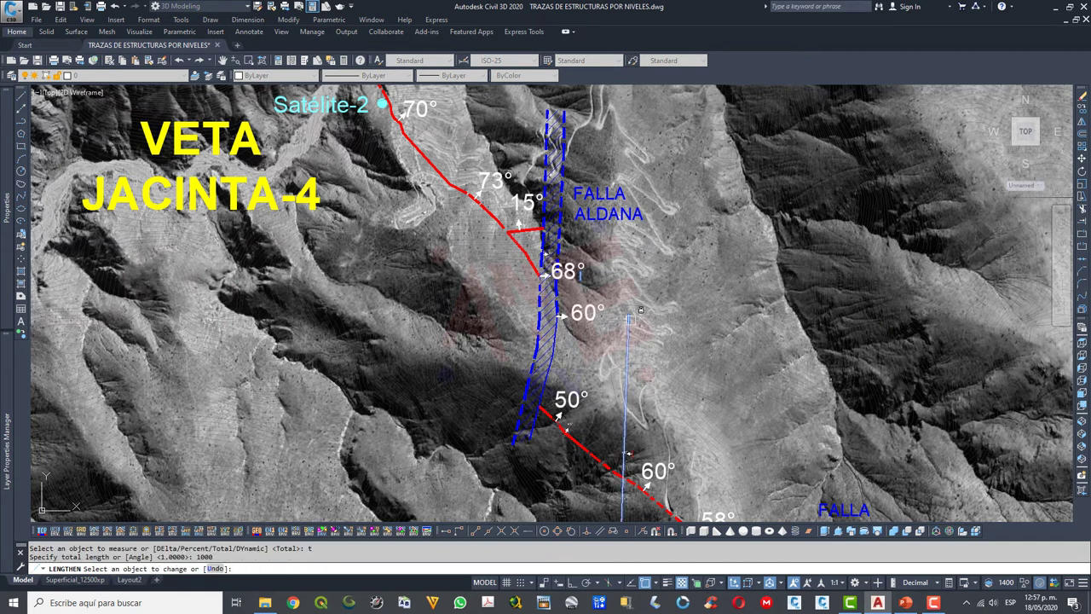
click(588, 291)
key(Escape)
Try stretching the guide line's top end, then cancel and deselect it
scroll(599, 296, down, 4)
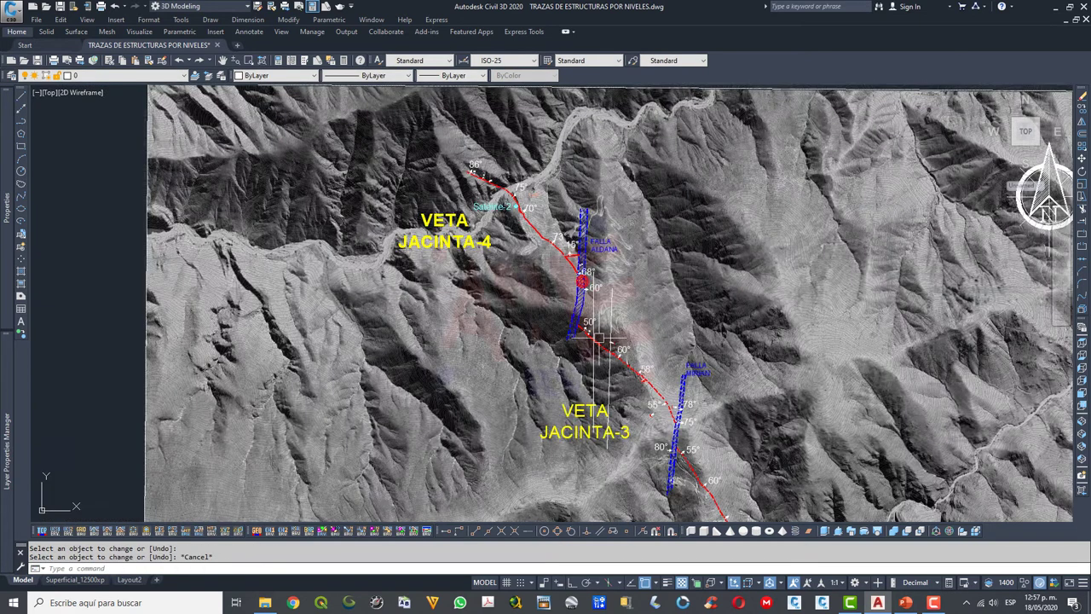
click(594, 375)
click(593, 273)
scroll(593, 273, up, 4)
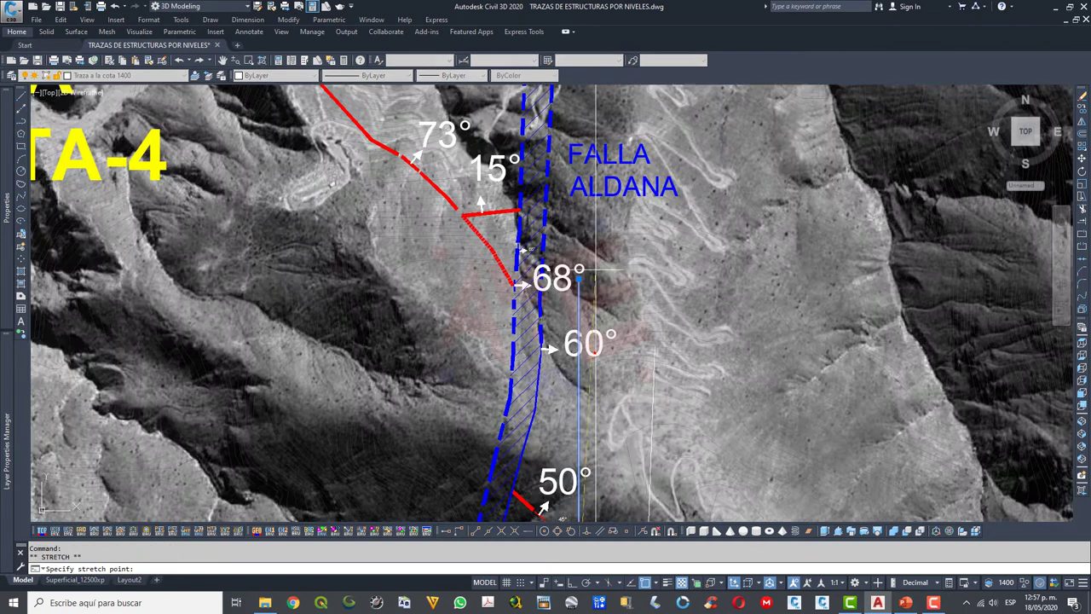
scroll(562, 285, up, 4)
scroll(585, 296, down, 4)
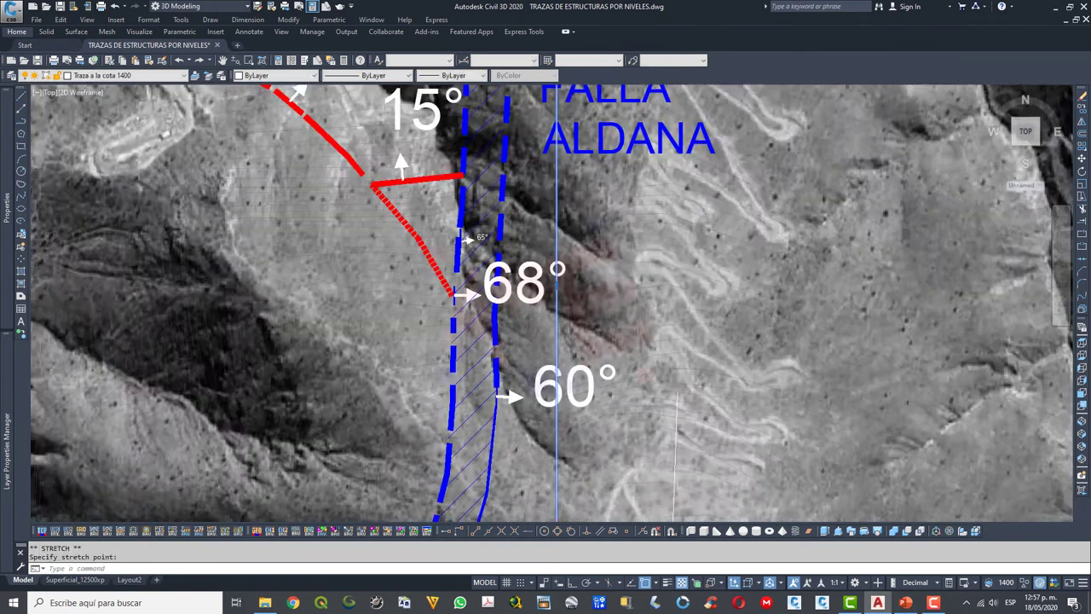
scroll(585, 296, down, 4)
key(Escape)
click(609, 322)
scroll(610, 328, up, 8)
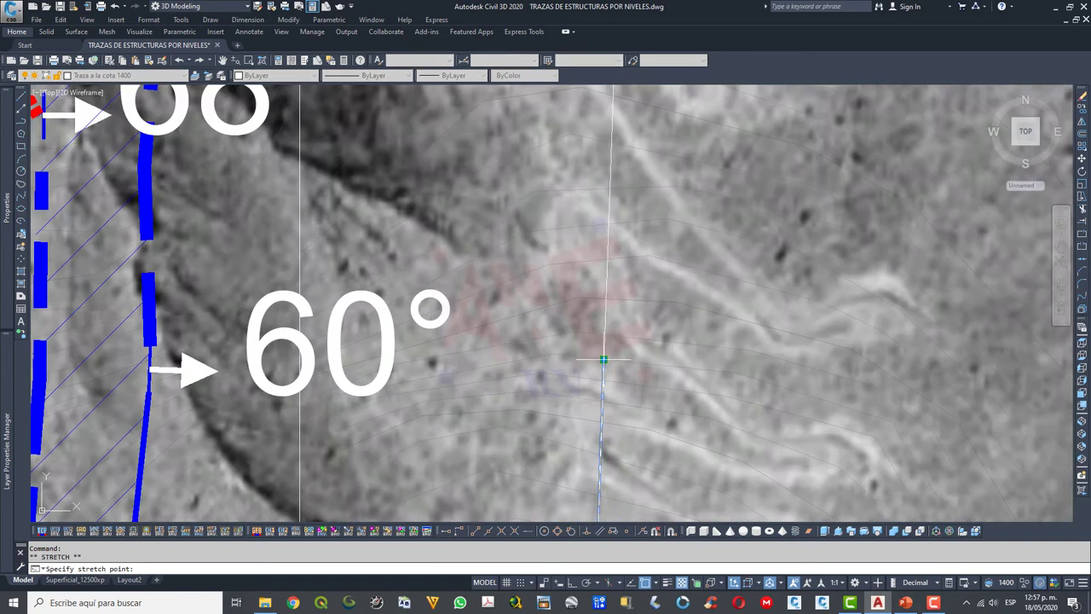
click(604, 359)
scroll(570, 342, down, 6)
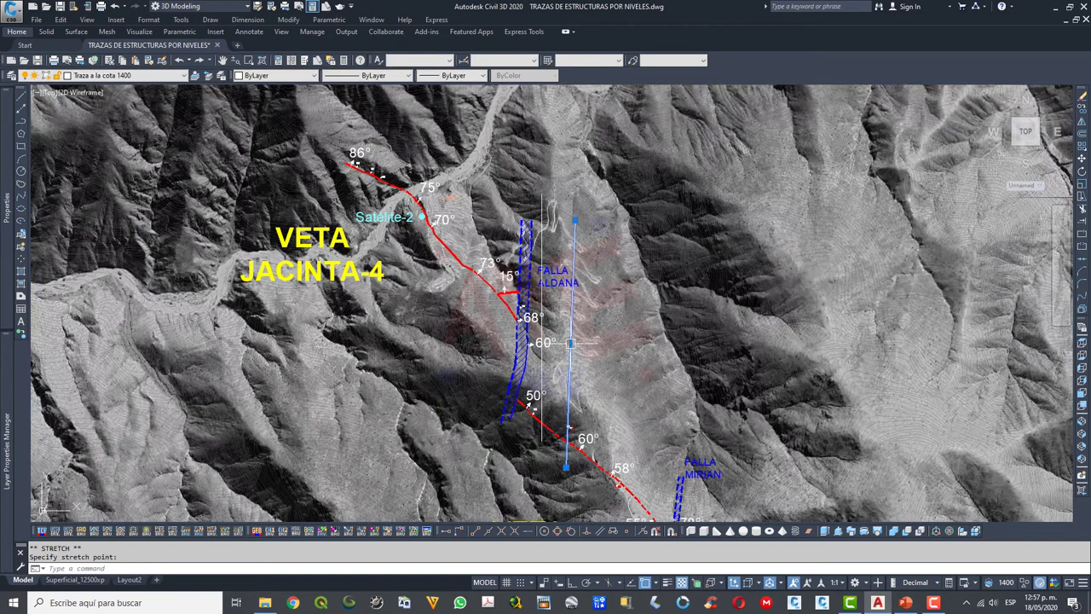
key(Escape)
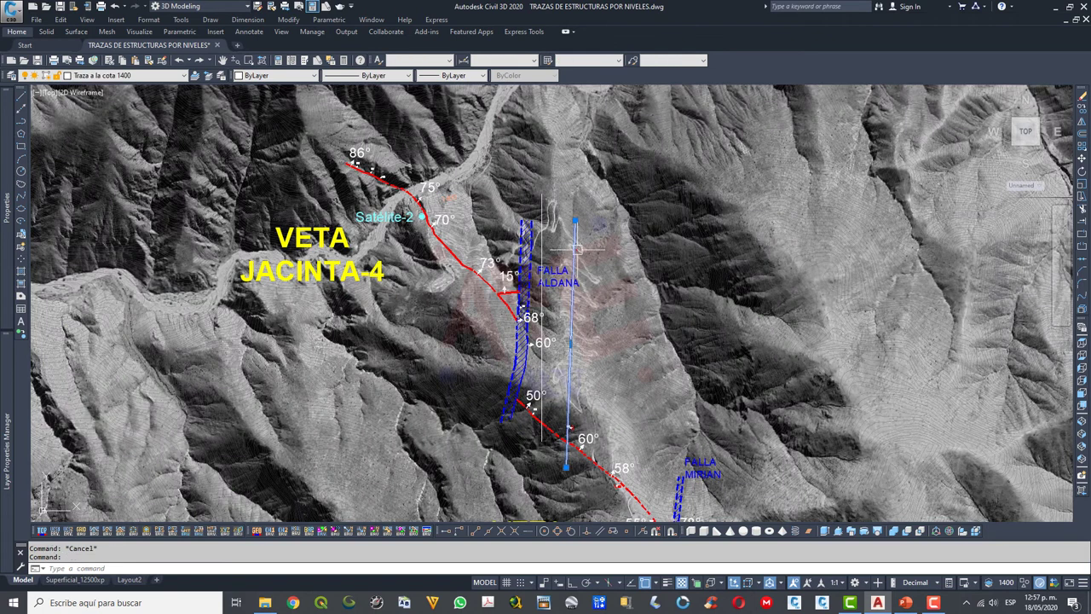
scroll(542, 228, up, 2)
scroll(529, 218, up, 3)
key(Escape)
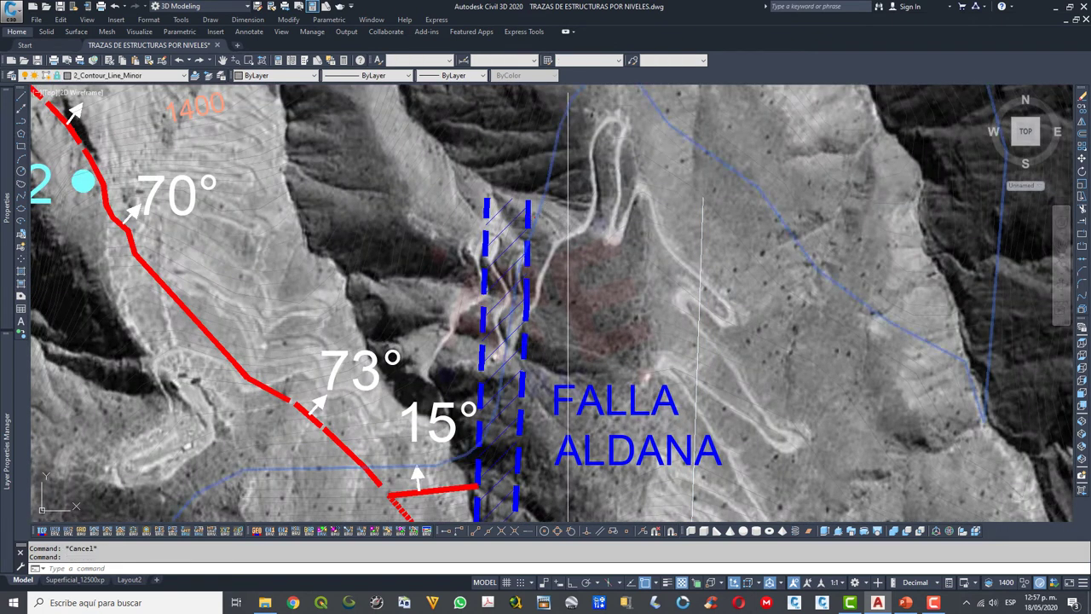
Give the two vertical lines beside FALLA ALDANA the DASHED2 linetype
click(526, 217)
scroll(528, 219, up, 3)
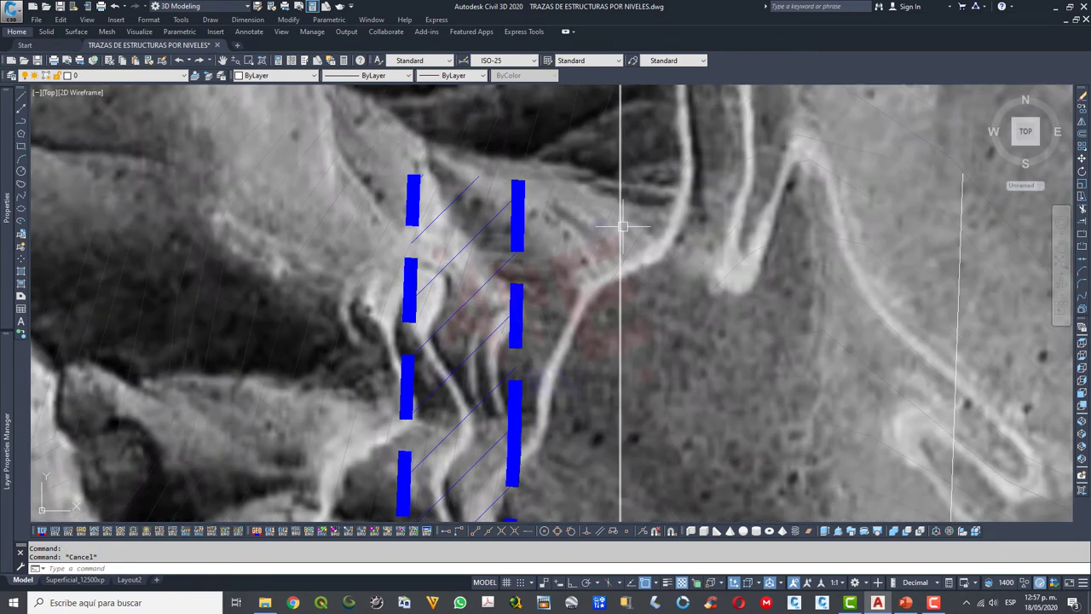
scroll(538, 225, down, 5)
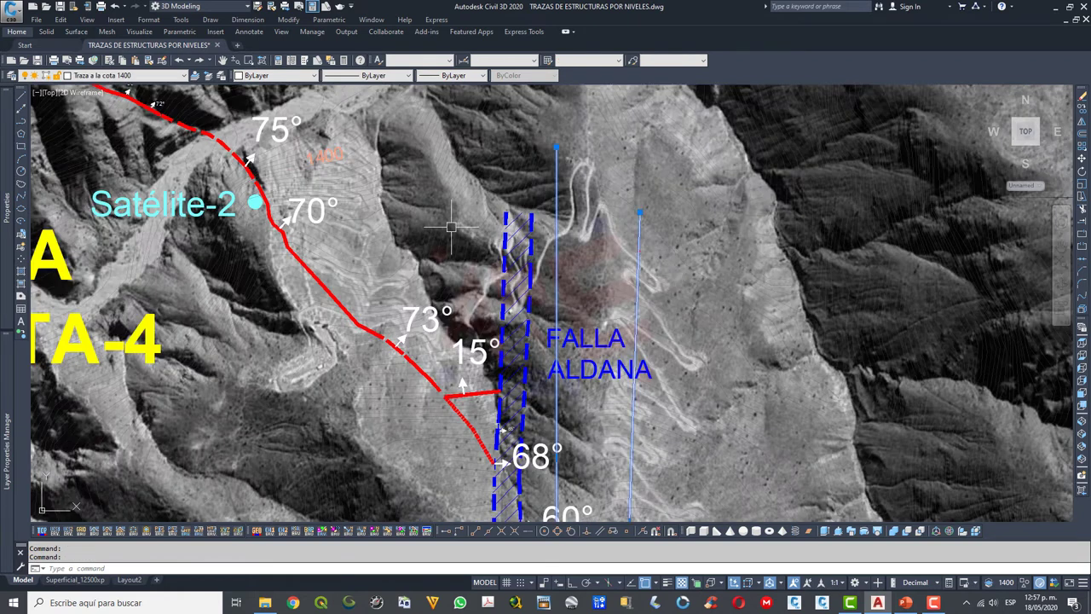
click(371, 76)
click(379, 132)
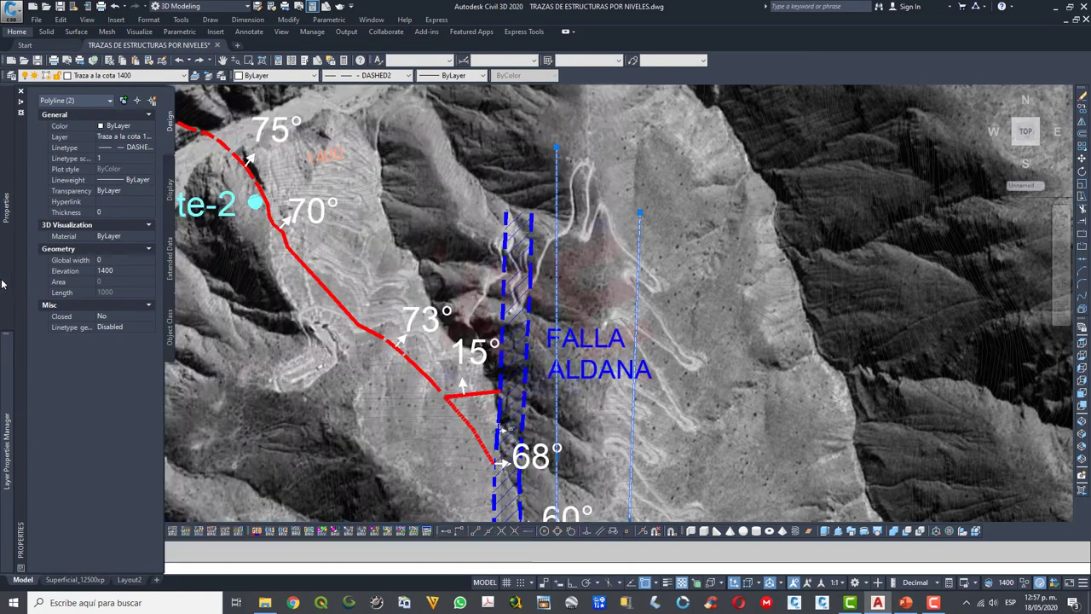
Set the dashed lines to linetype scale 5, global width 3, and colour Green
click(122, 160)
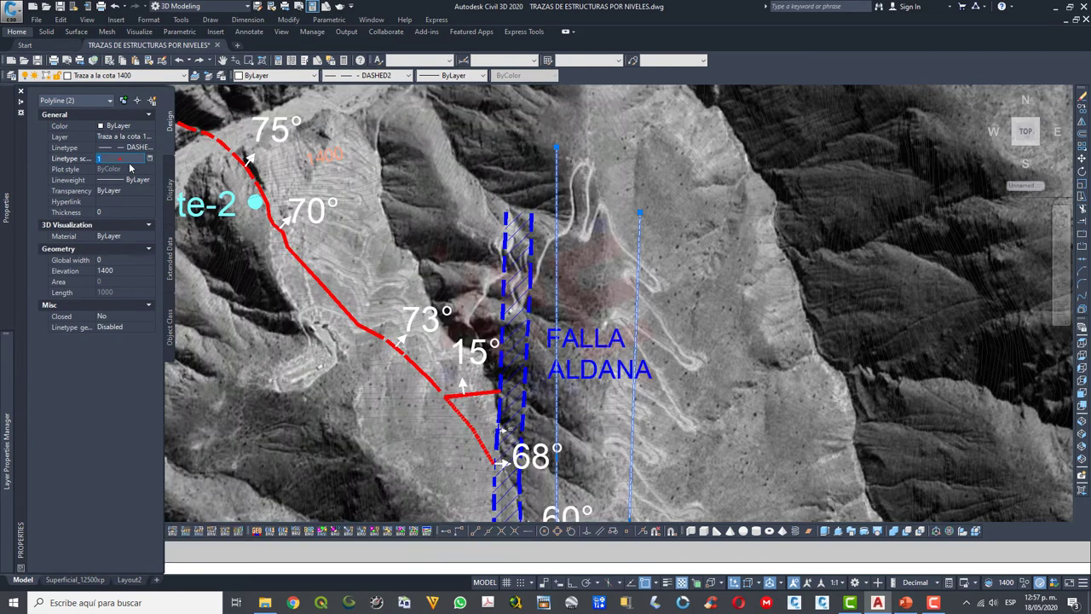
text(20)
click(130, 168)
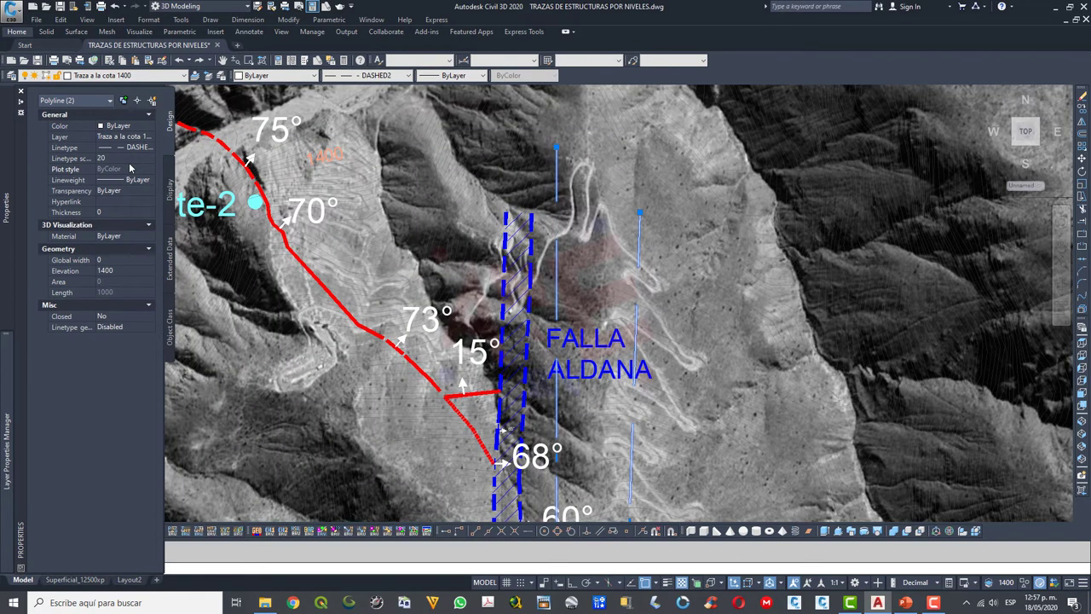
click(128, 158)
text(5)
click(109, 260)
click(111, 270)
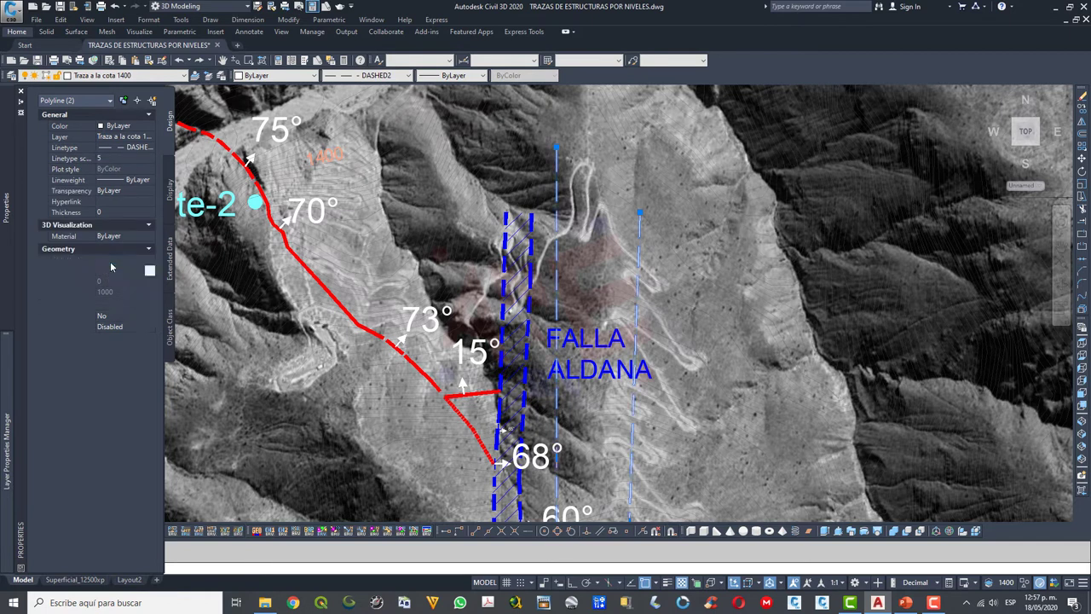
click(291, 76)
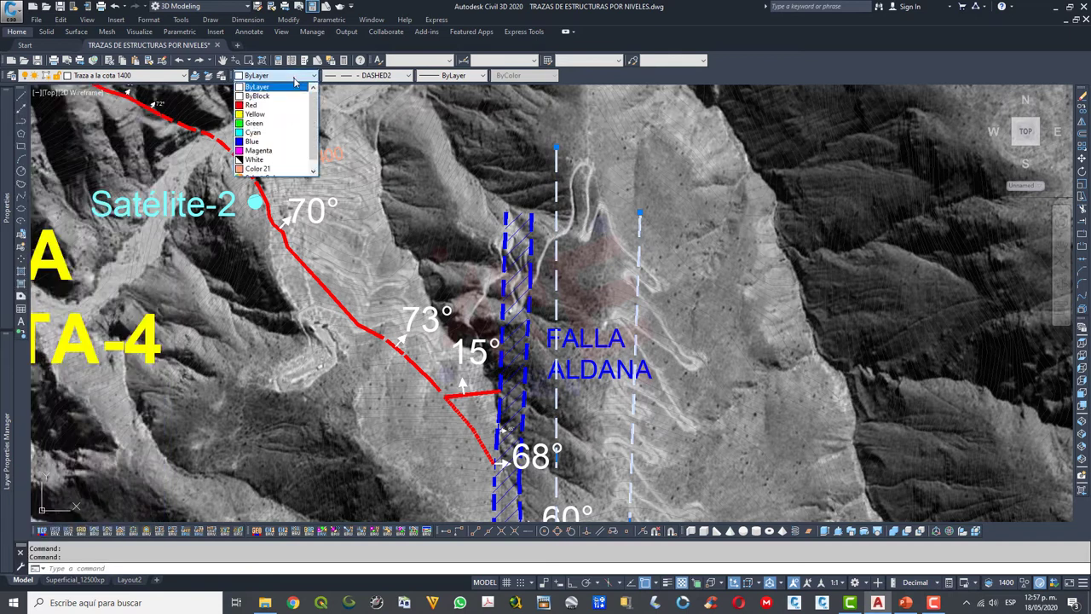
click(284, 130)
key(Escape)
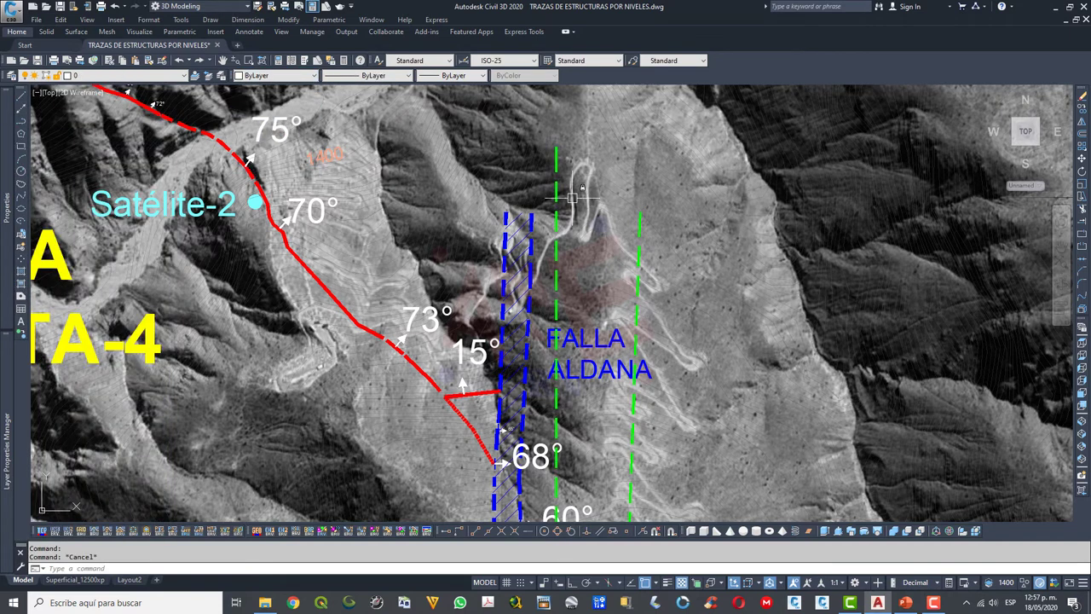
scroll(571, 198, down, 4)
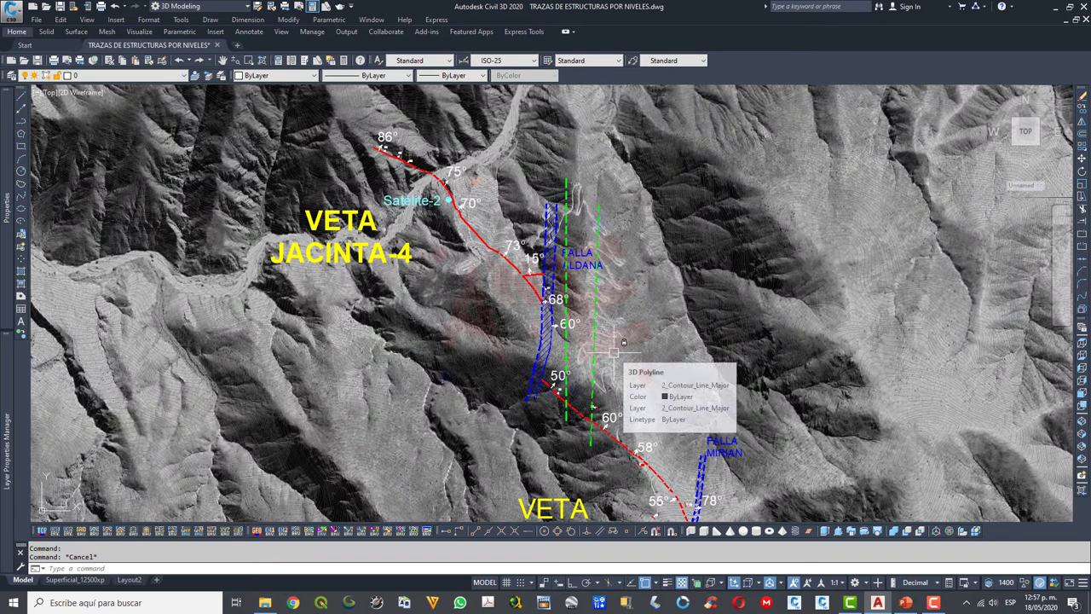
Draw a closed PL outline through the lower and top ends of both green dashed lines
text(pl)
key(Return)
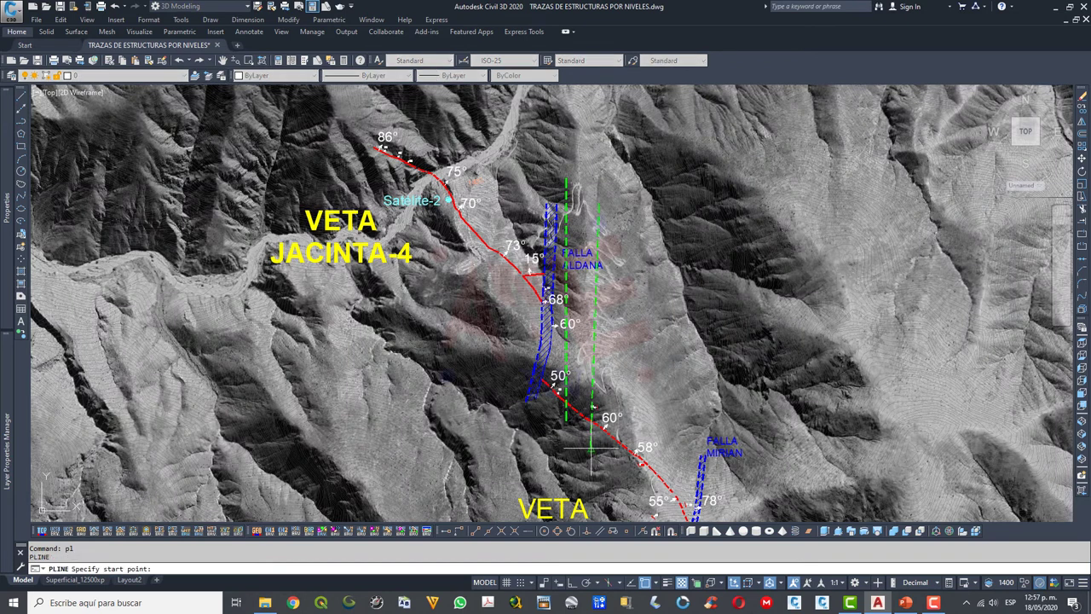
scroll(588, 442, up, 4)
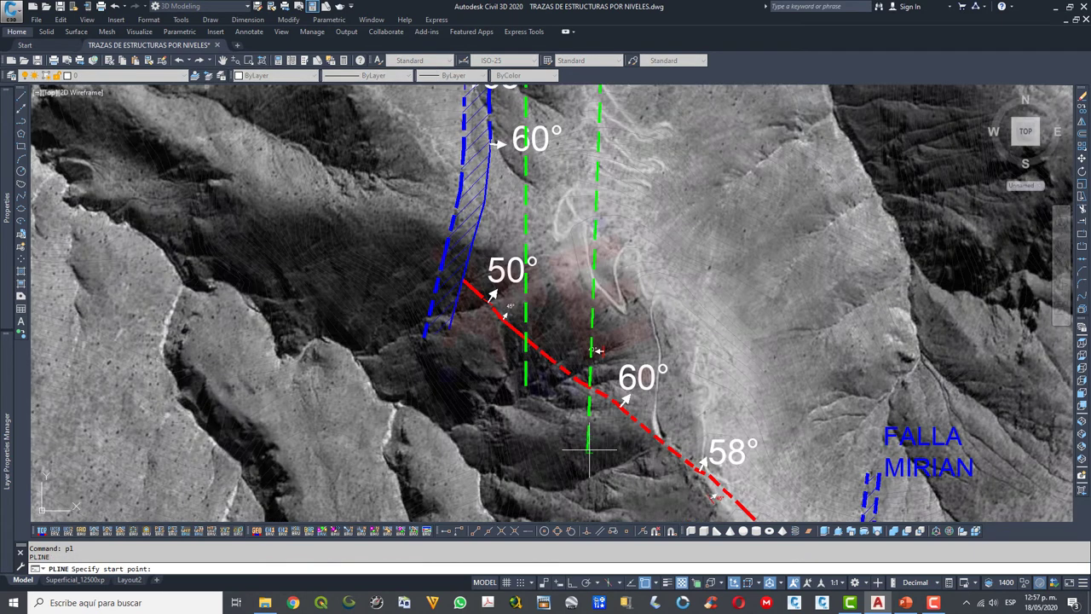
scroll(588, 450, up, 3)
scroll(587, 454, up, 2)
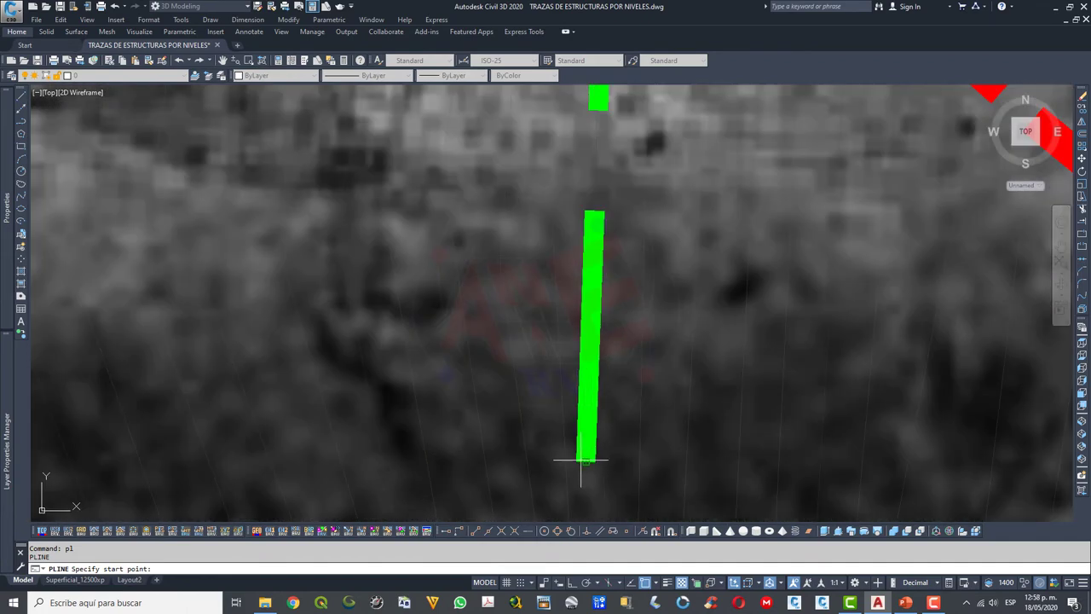
click(583, 458)
scroll(584, 458, down, 2)
scroll(583, 457, down, 2)
click(439, 392)
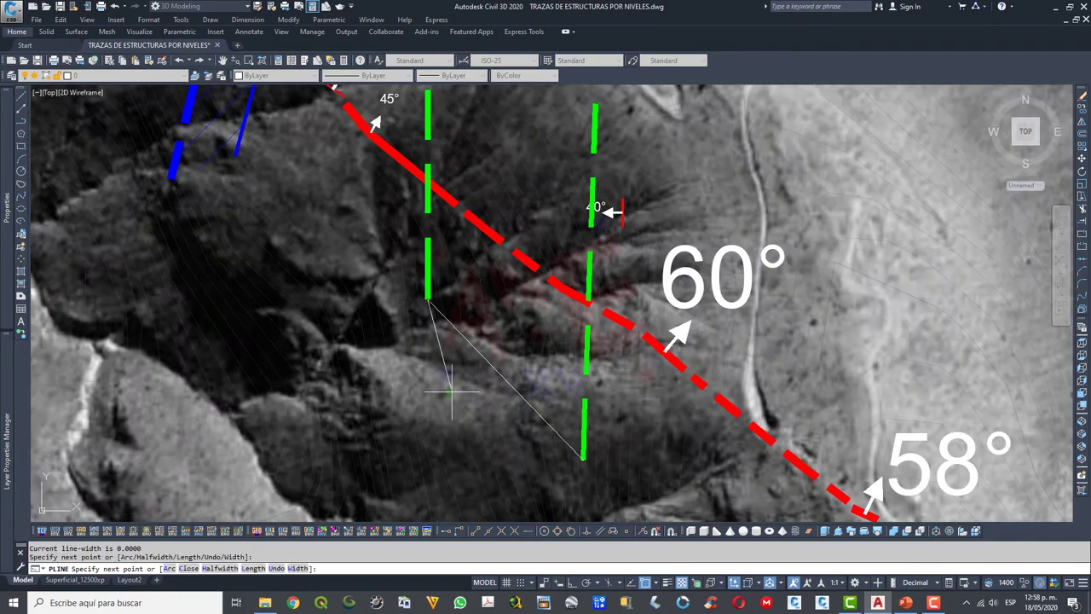
scroll(451, 385, down, 3)
scroll(494, 378, down, 2)
scroll(450, 177, up, 4)
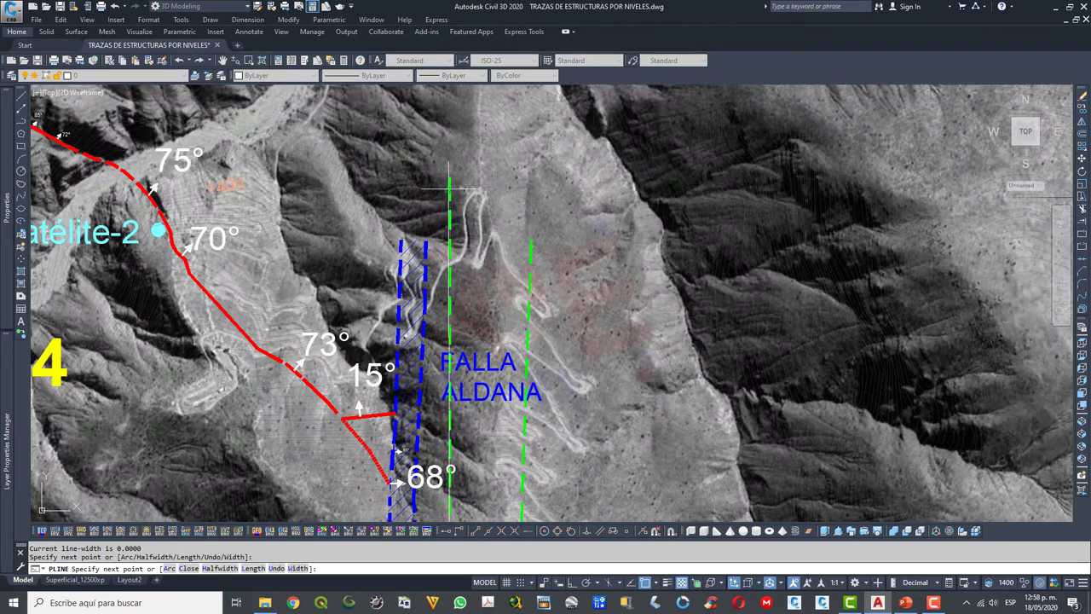
scroll(449, 178, up, 2)
scroll(438, 195, up, 3)
click(438, 195)
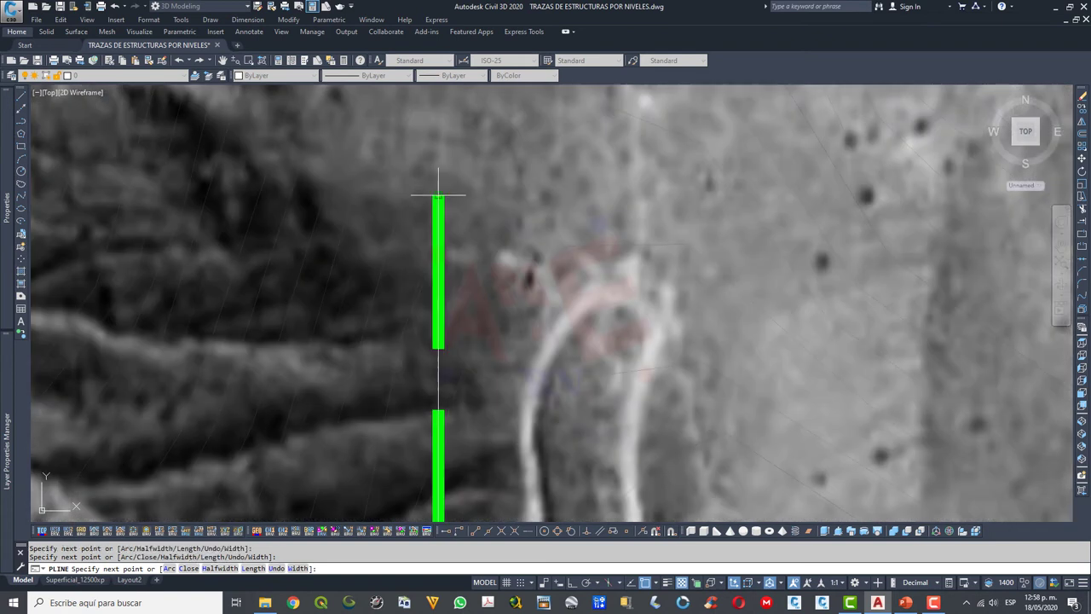
scroll(511, 228, down, 4)
scroll(546, 235, up, 5)
click(589, 251)
key(Return)
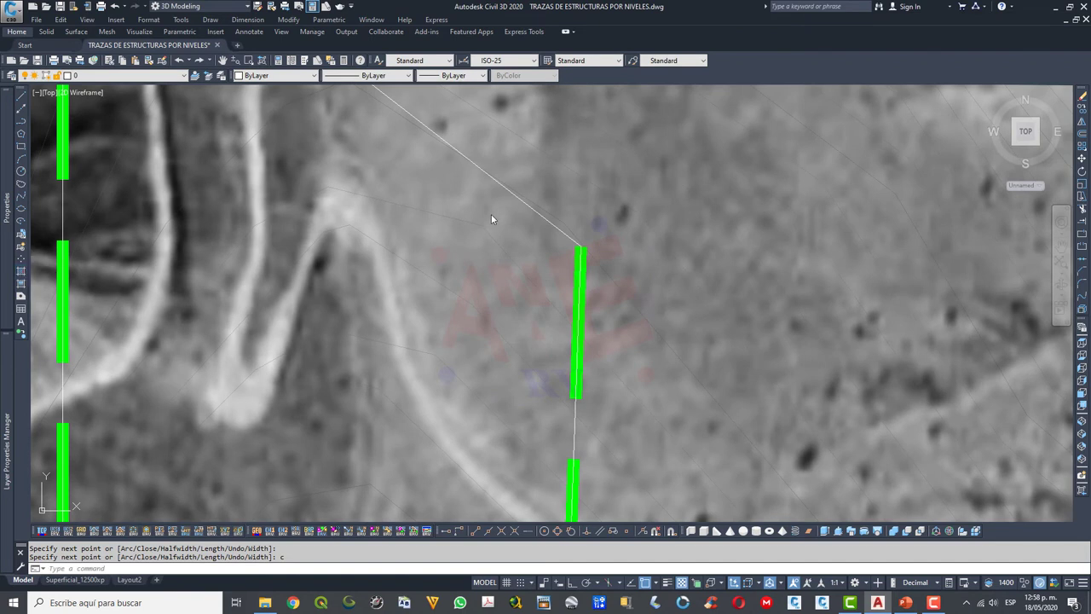
click(21, 271)
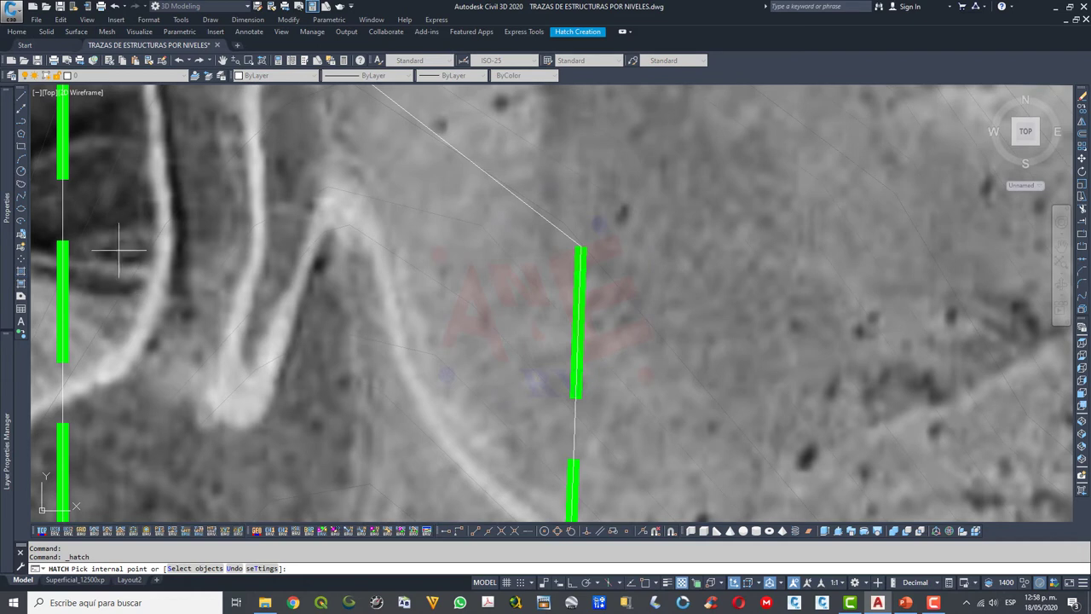
Hatch the area inside the new outline, picking it as the boundary object
scroll(491, 205, down, 6)
click(199, 568)
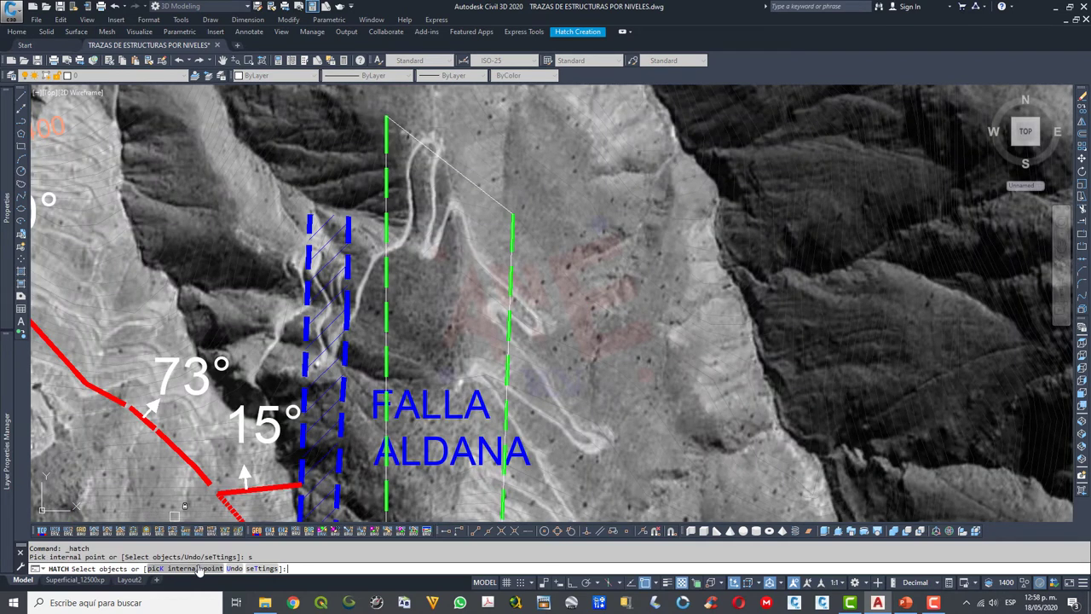
click(479, 182)
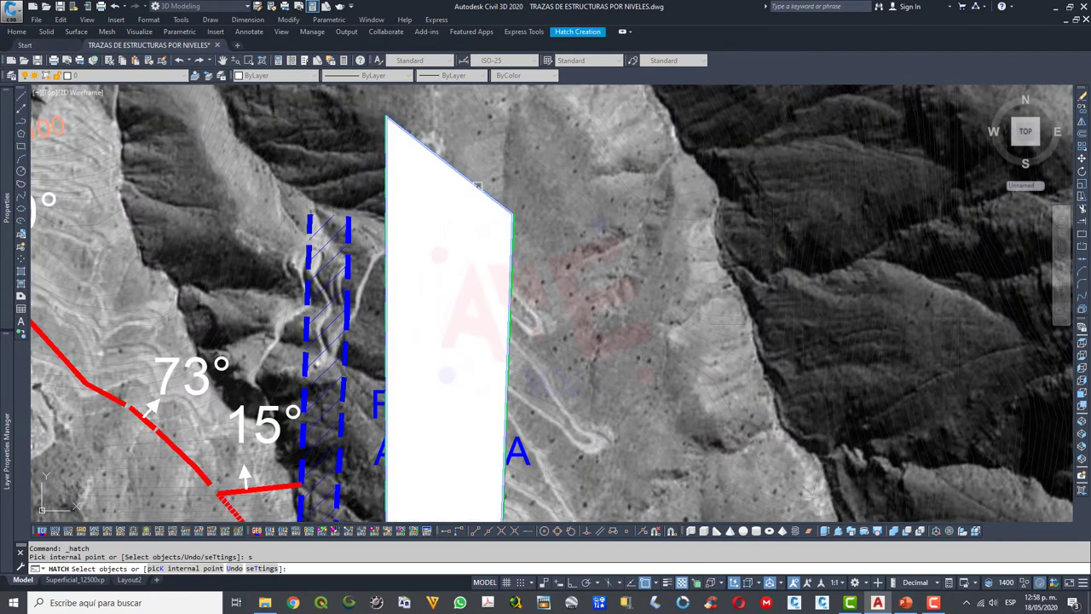
key(Escape)
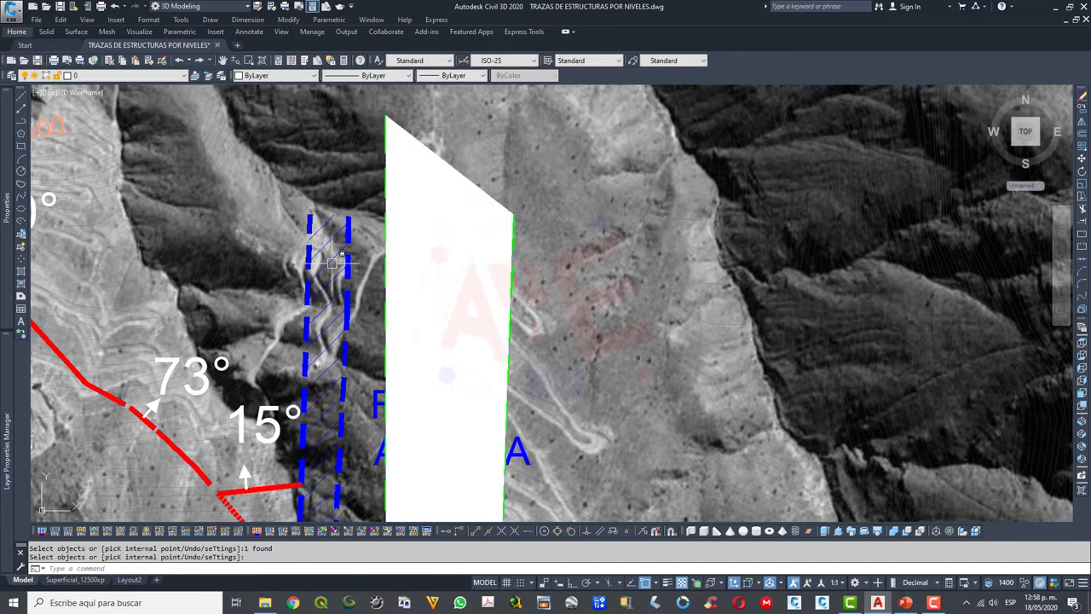
Match the FALLA ALDANA hatch pattern, then make the new hatch green on layer Traza a la cota 1400
click(328, 256)
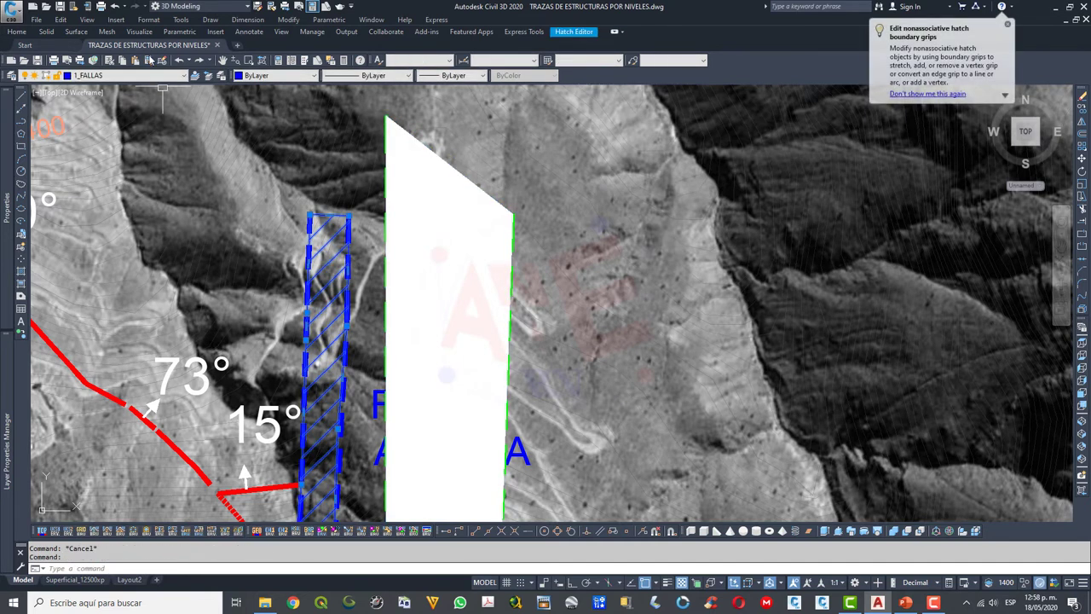
text(ma)
key(Return)
click(441, 244)
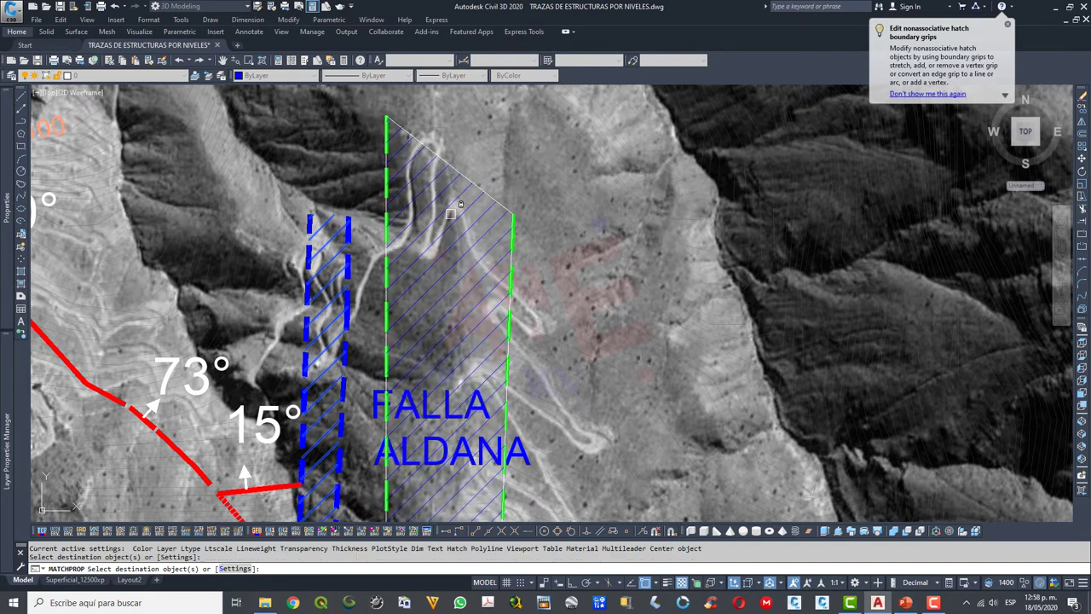
key(Escape)
click(451, 219)
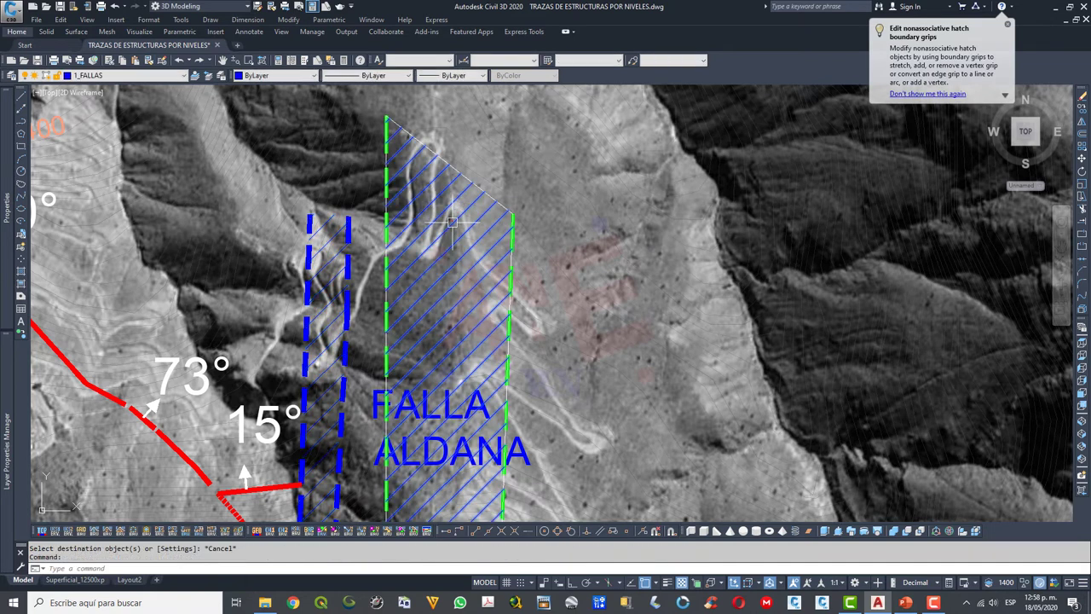
click(313, 76)
click(265, 122)
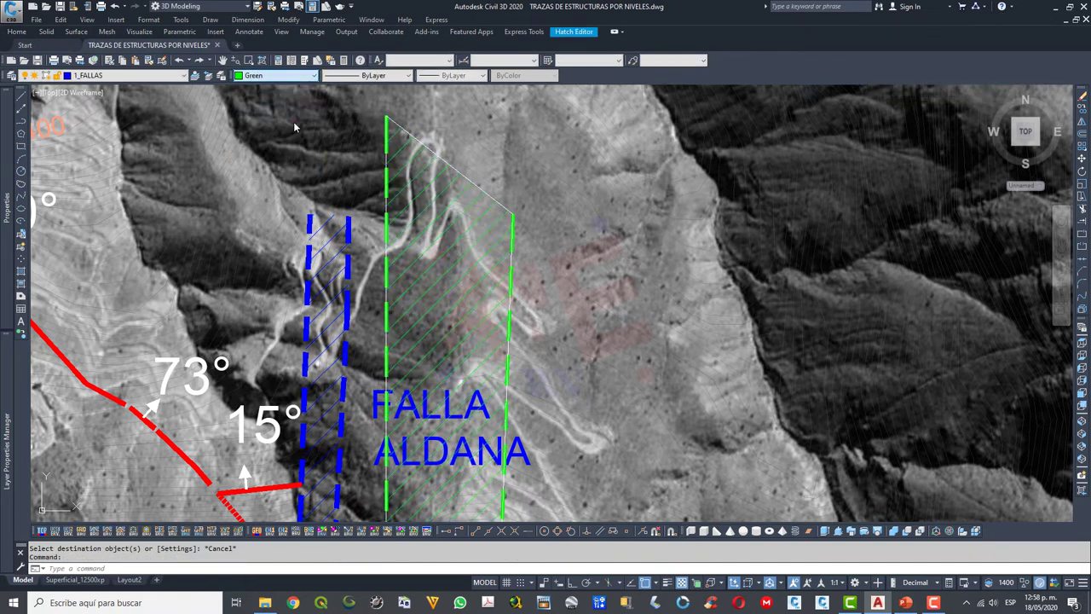
click(185, 78)
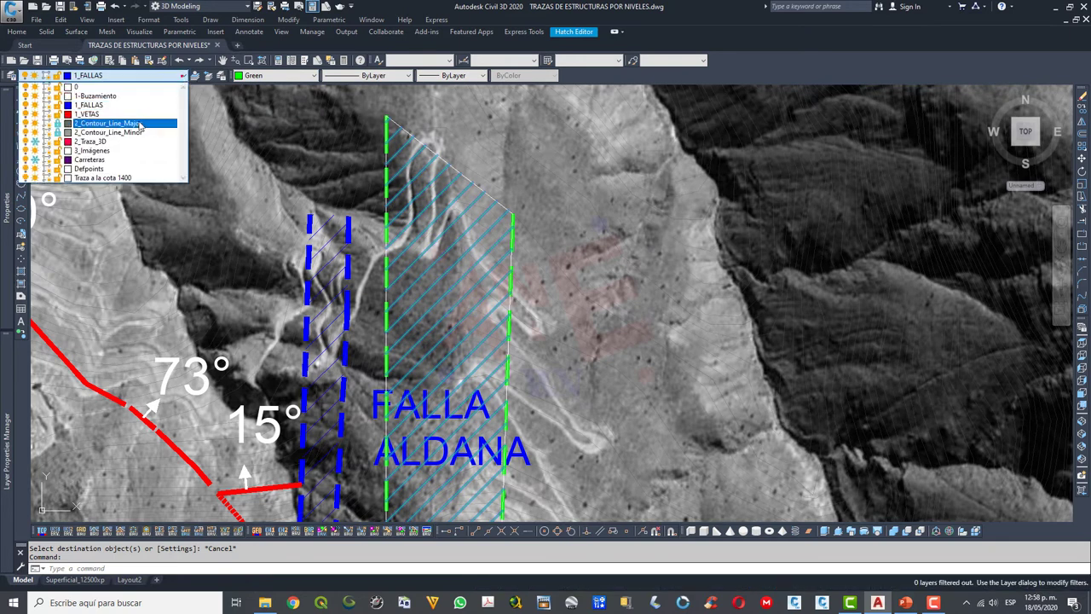
click(133, 177)
key(Escape)
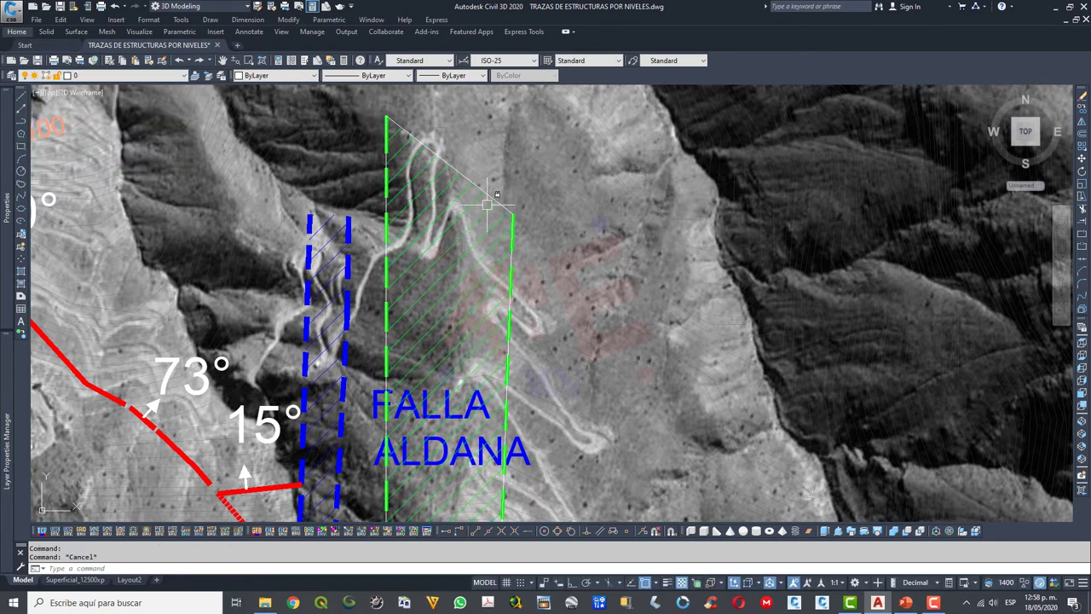
Erase the boundary polyline around the new hatch
click(492, 198)
key(Delete)
scroll(544, 184, down, 5)
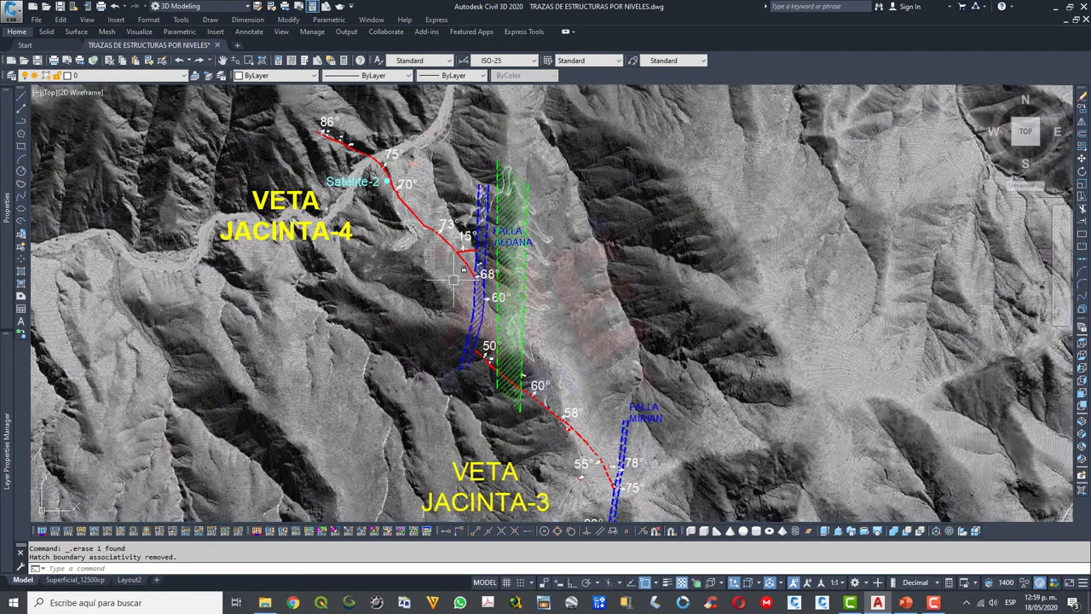
scroll(396, 164, up, 4)
scroll(393, 174, up, 4)
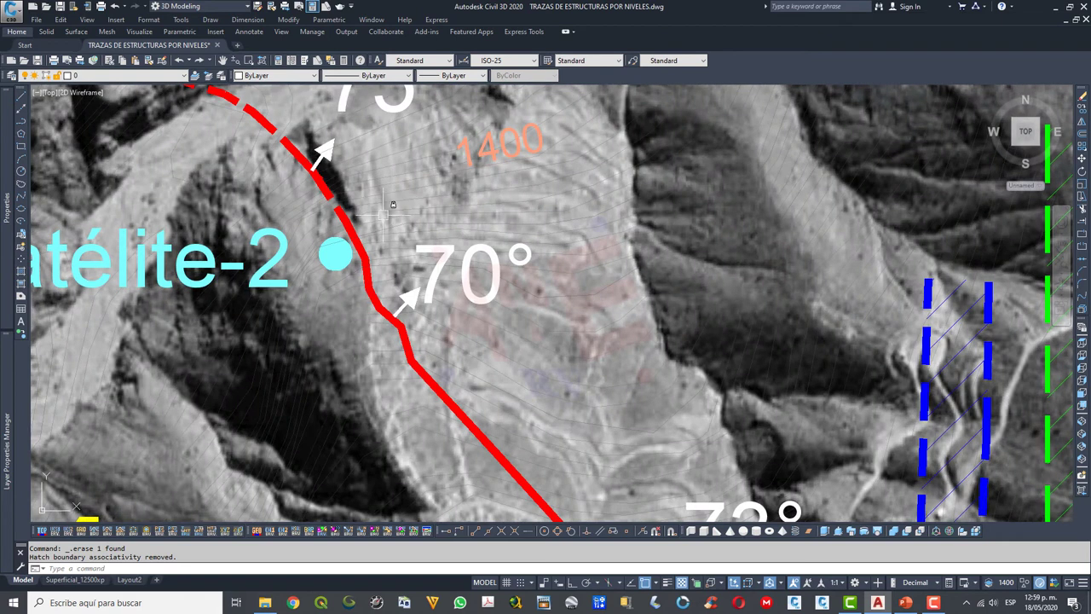
scroll(370, 217, down, 2)
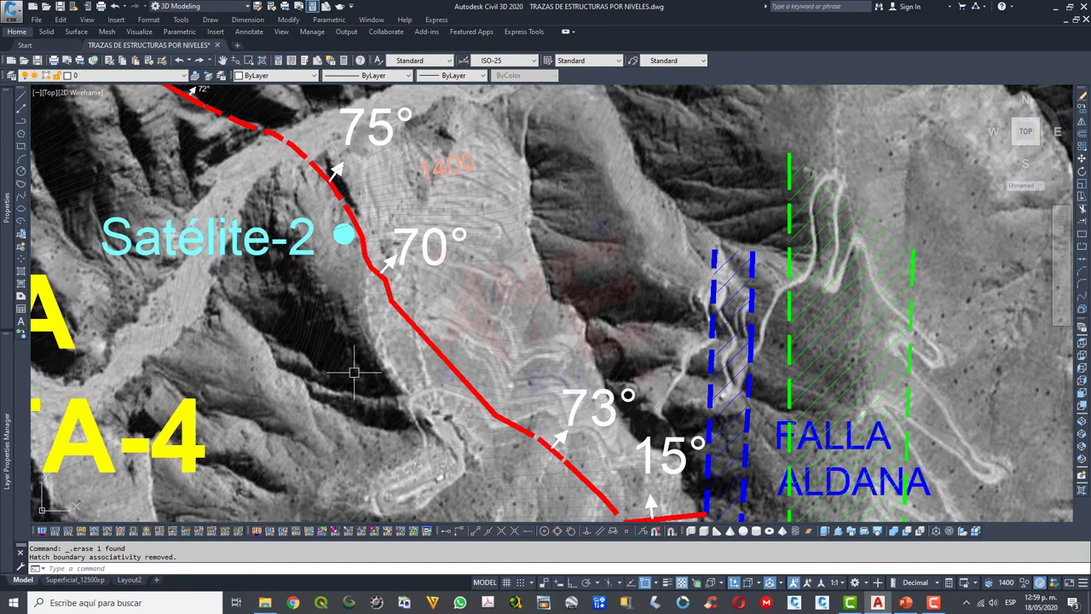
Project the red vein's 70° dip measurement to the 1400 m level
click(308, 531)
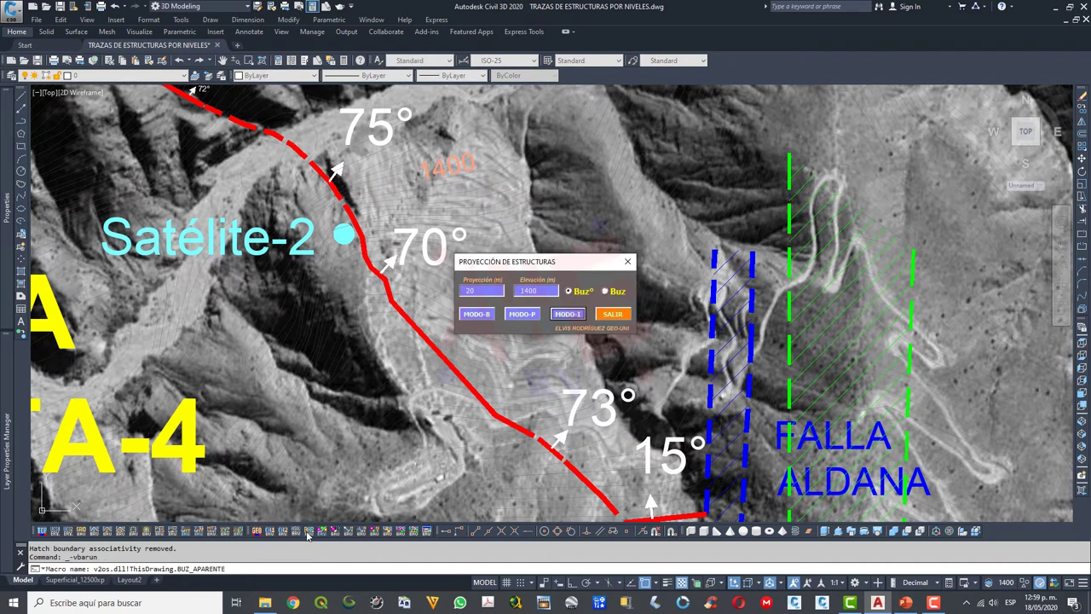
click(568, 314)
scroll(409, 286, up, 3)
scroll(426, 298, up, 2)
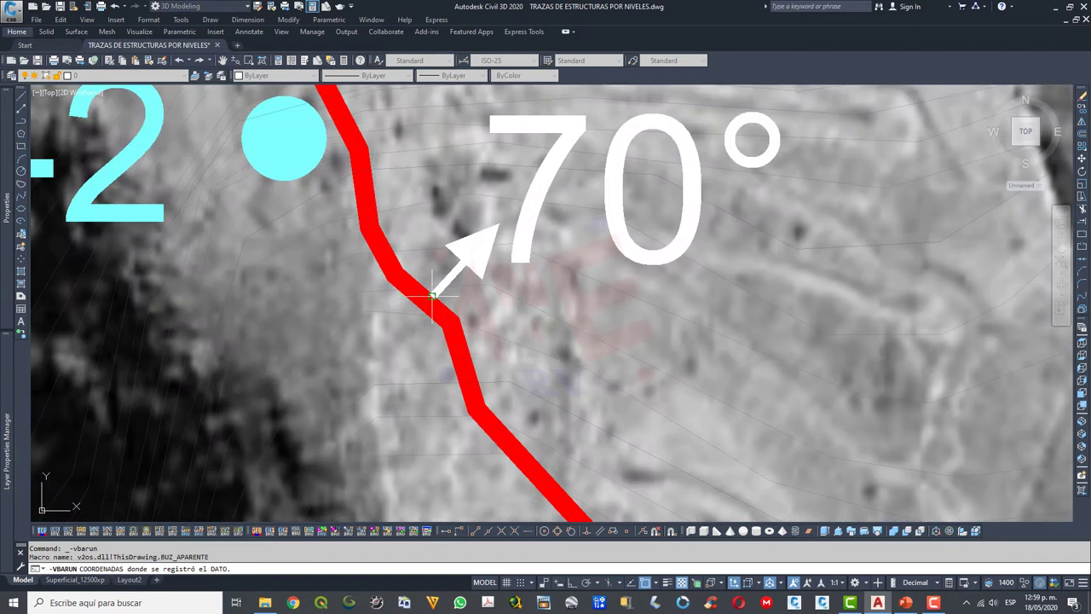
click(433, 296)
scroll(433, 248, up, 2)
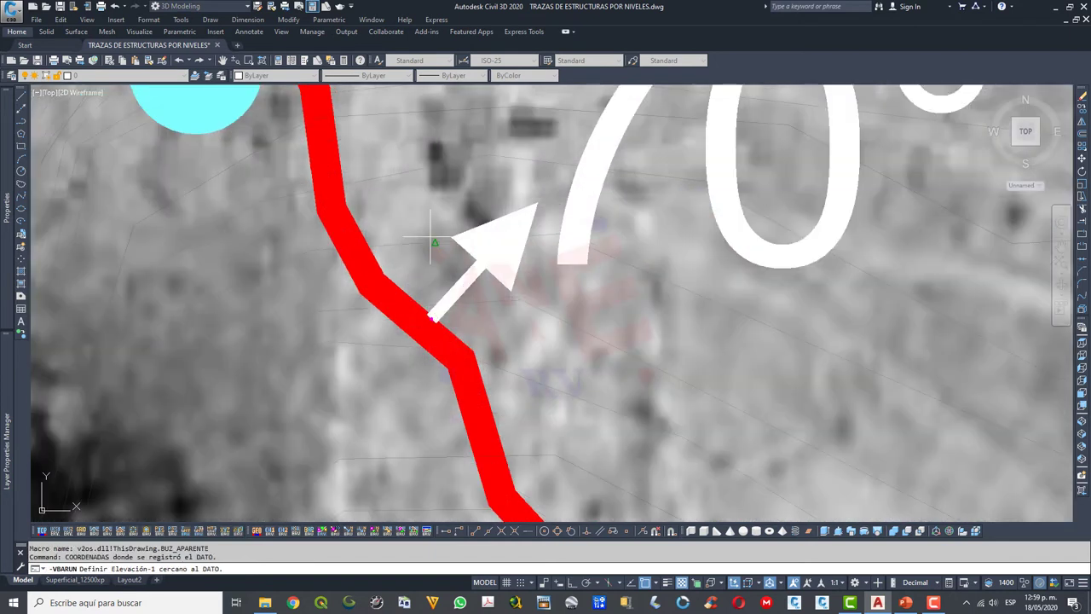
click(434, 243)
click(427, 458)
click(460, 361)
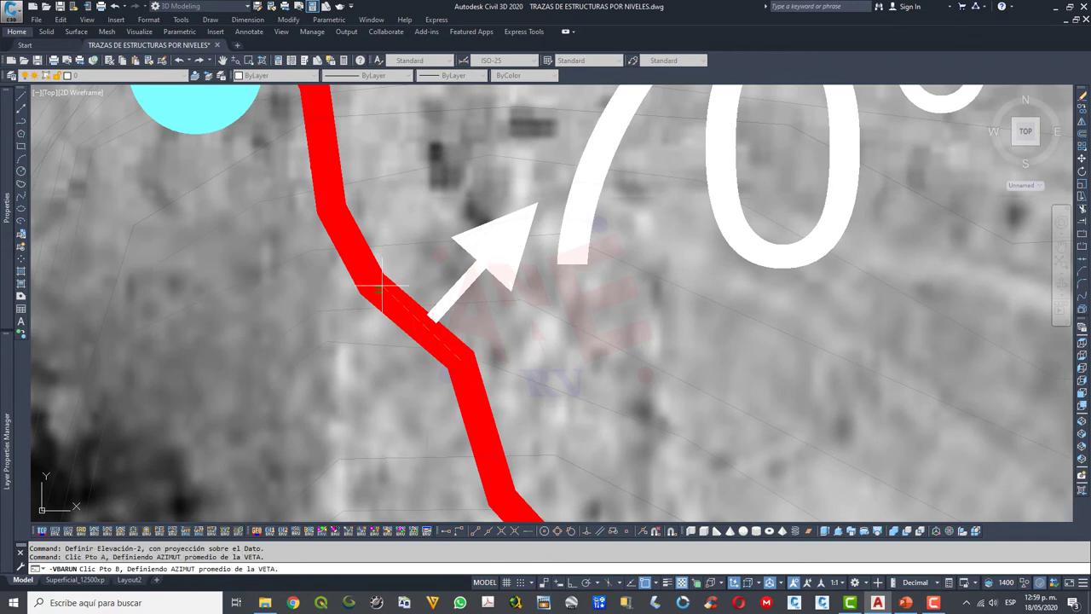
click(372, 282)
scroll(372, 282, down, 5)
click(435, 275)
Project the 73° dip measurement to the 1400 level, then cancel the macro
scroll(376, 231, down, 5)
scroll(448, 344, up, 5)
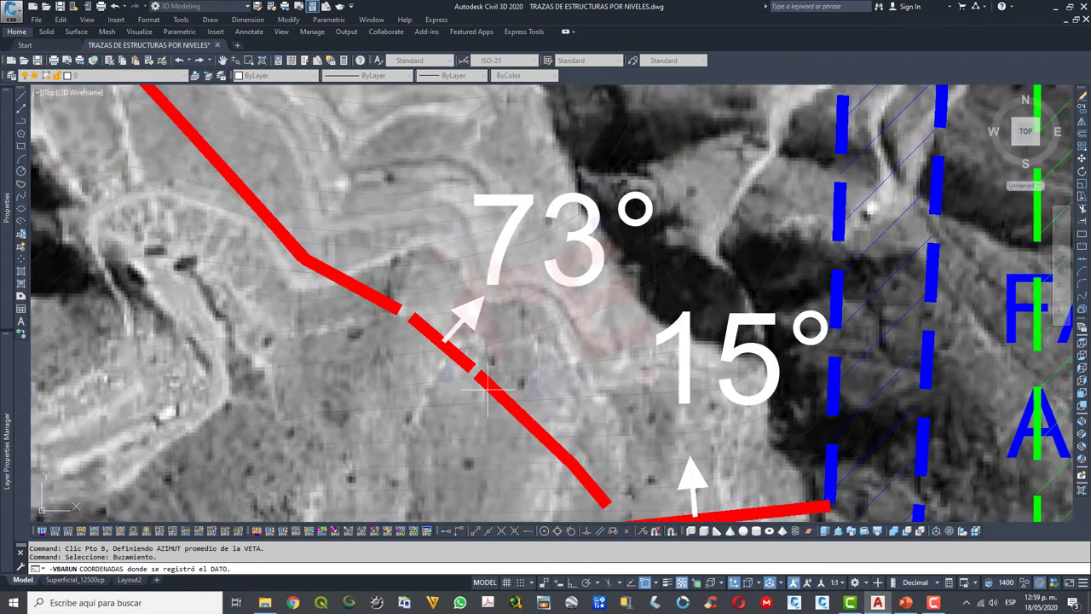
scroll(447, 344, up, 3)
click(423, 318)
click(424, 274)
click(421, 381)
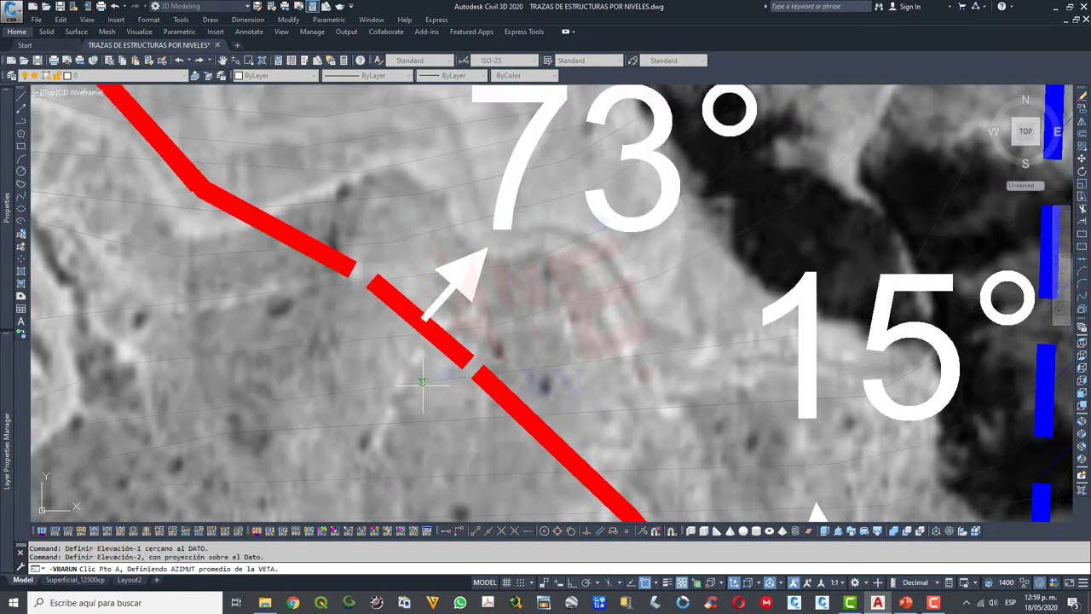
click(467, 363)
click(372, 278)
scroll(379, 282, down, 5)
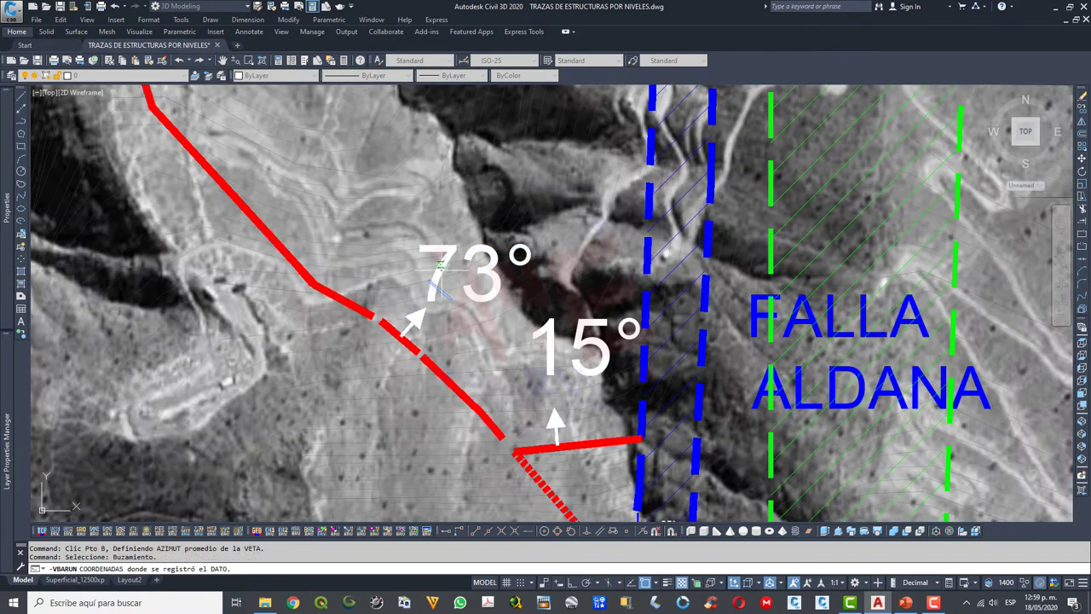
scroll(445, 292, down, 2)
scroll(442, 297, down, 2)
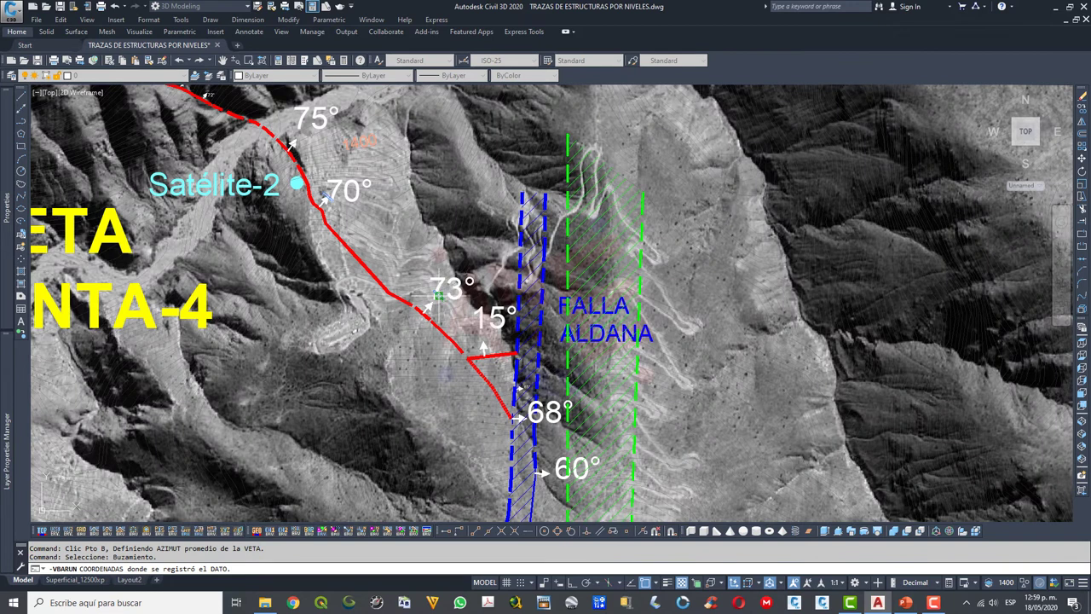
key(Escape)
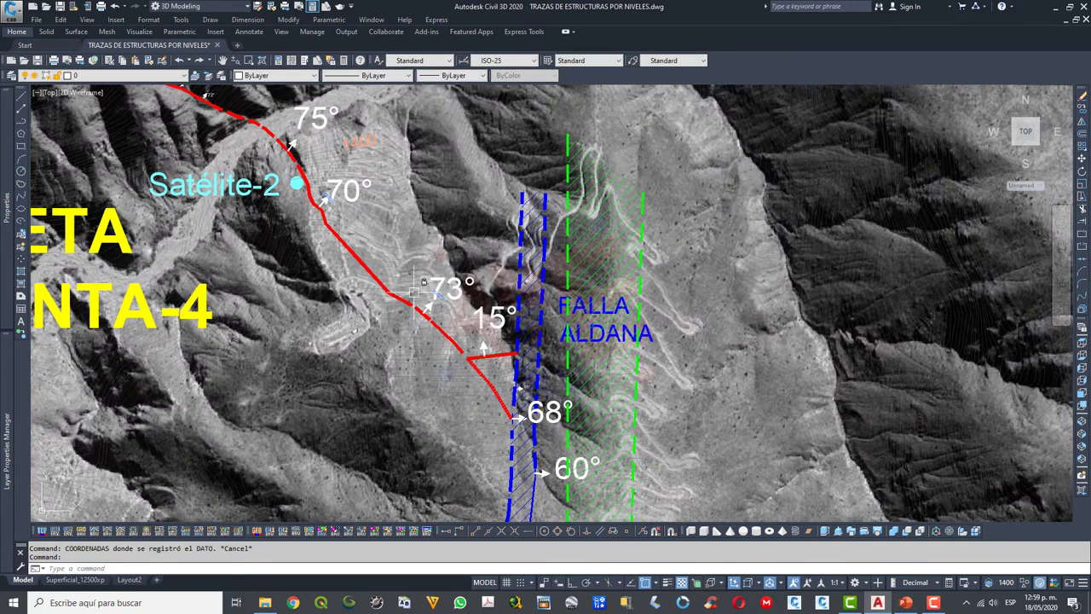
text(pl)
Draw a polyline from the projected 73° point through the 70° point and further up the vein
key(Return)
scroll(431, 294, up, 3)
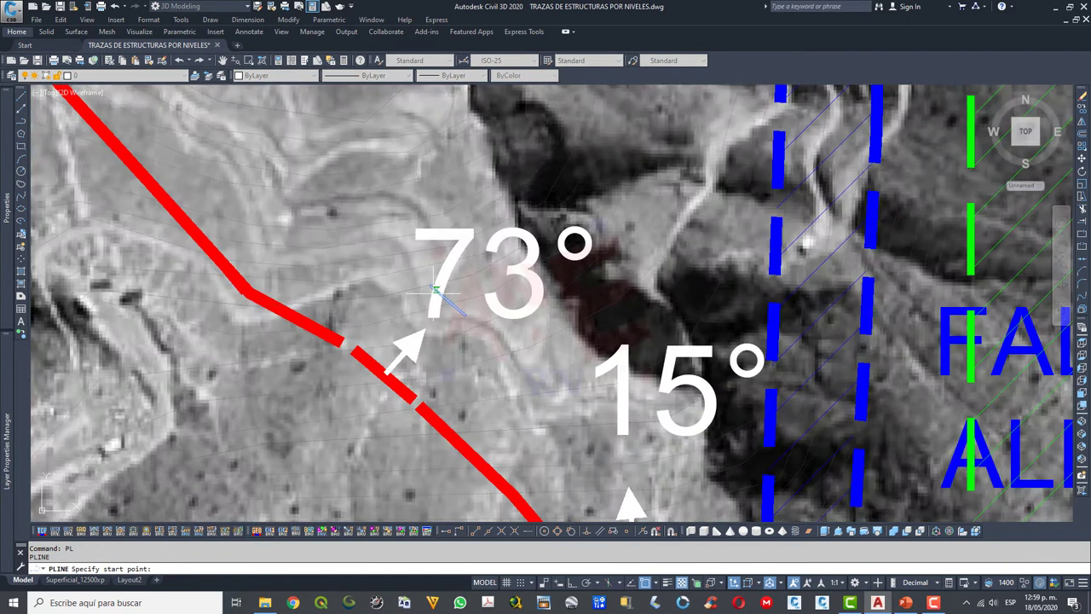
scroll(444, 298, up, 2)
click(454, 304)
scroll(454, 307, down, 3)
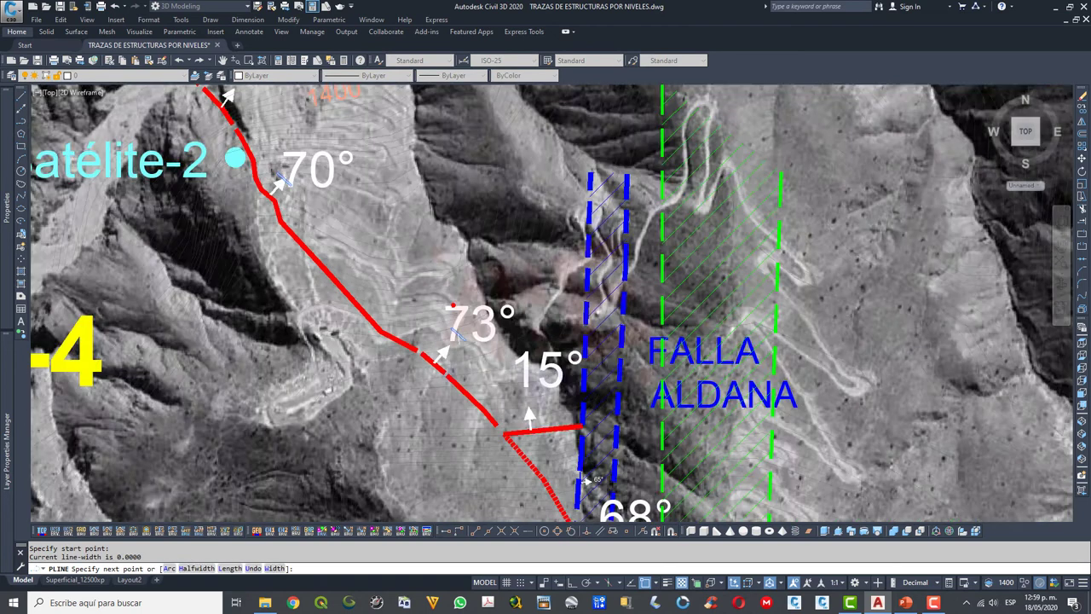
scroll(469, 341, down, 1)
scroll(371, 226, up, 2)
scroll(373, 220, up, 3)
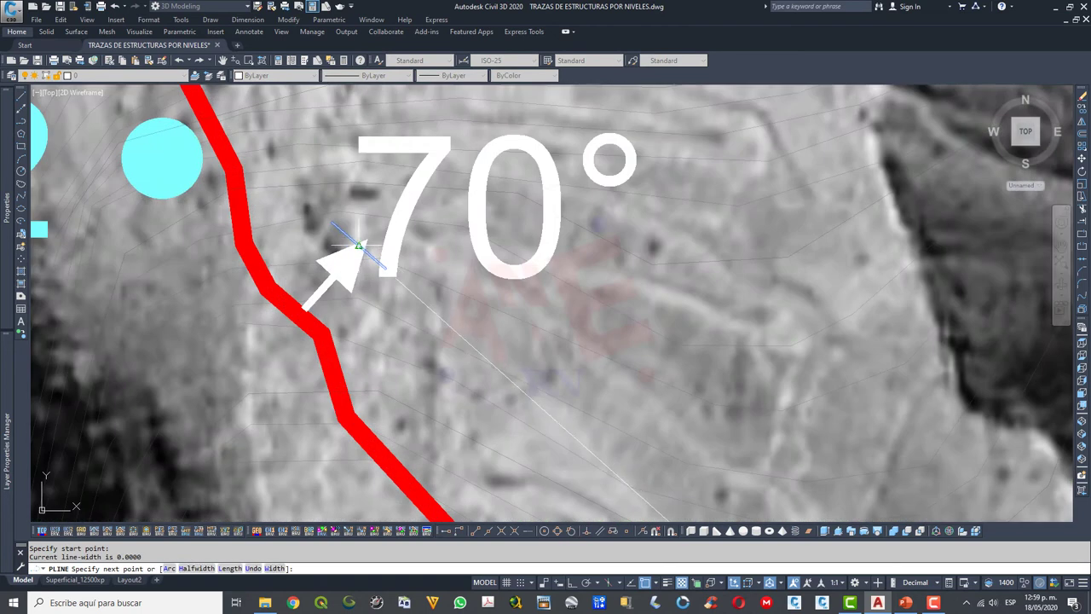
click(359, 246)
scroll(419, 312, down, 4)
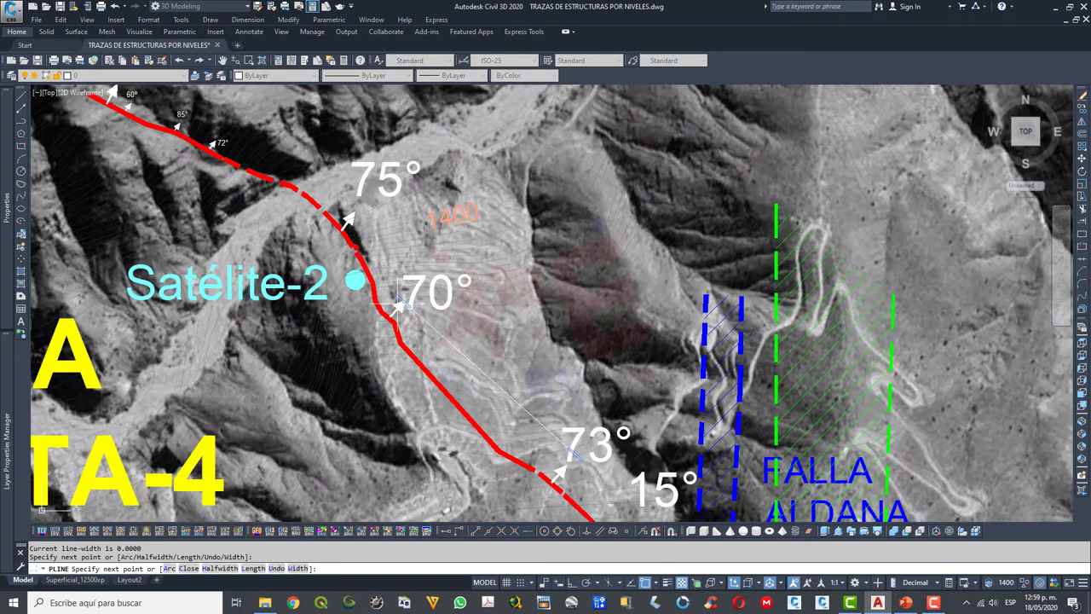
scroll(370, 226, up, 3)
scroll(362, 256, up, 4)
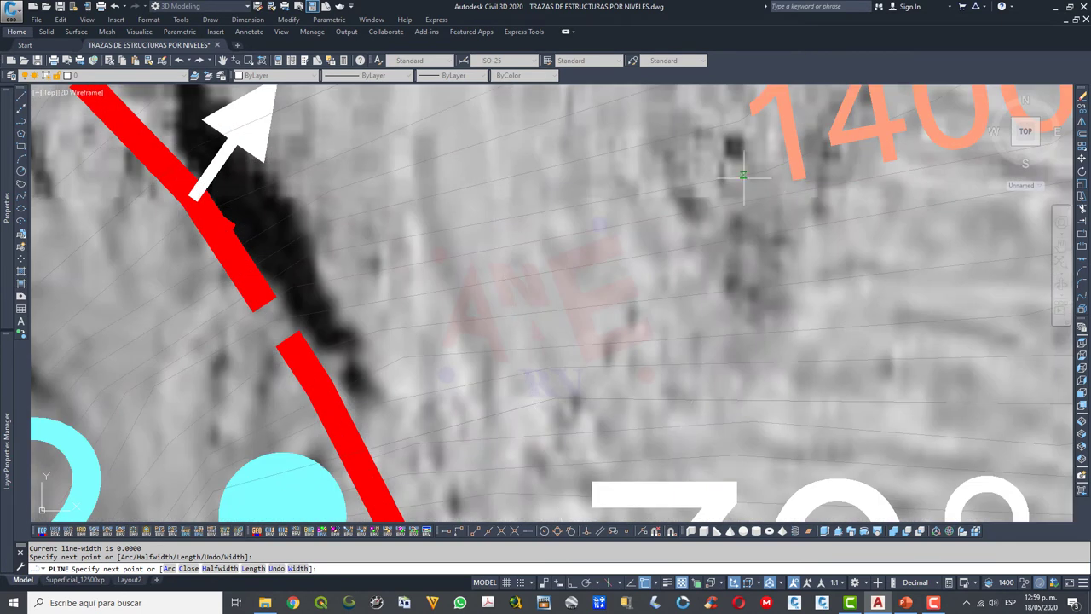
click(264, 304)
key(Escape)
scroll(281, 281, down, 5)
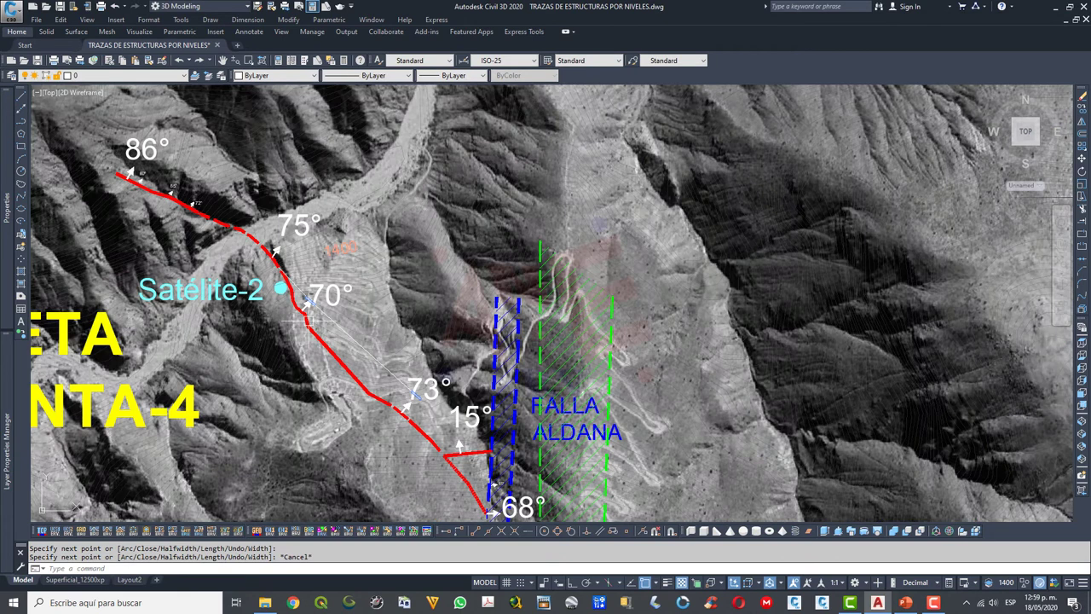
Delete the two small leftover projection marks at the 73° point
scroll(311, 295, up, 3)
scroll(298, 281, up, 3)
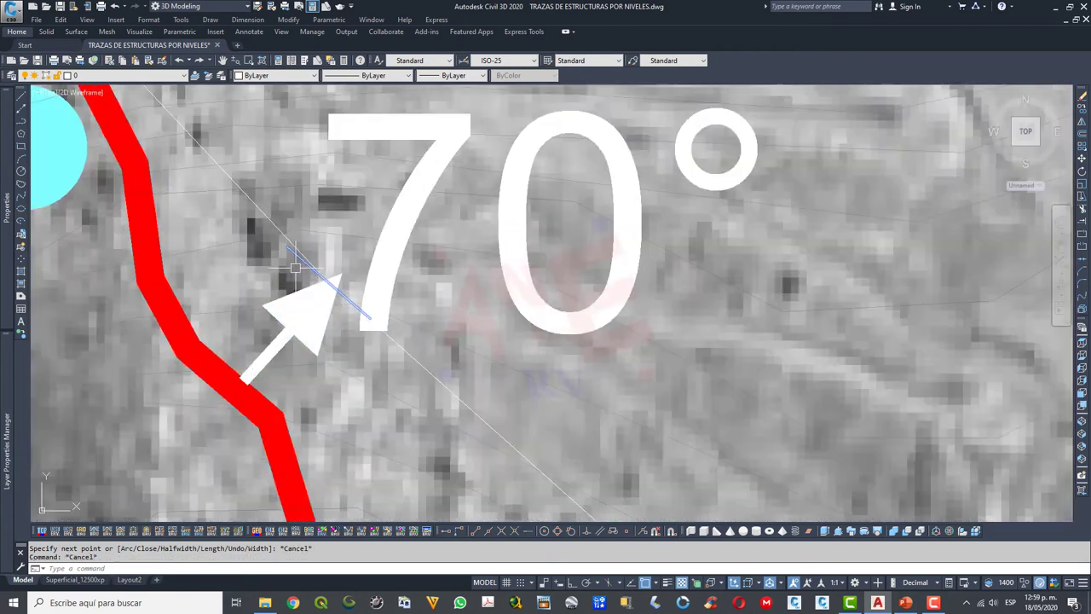
scroll(331, 219, down, 3)
scroll(400, 315, down, 2)
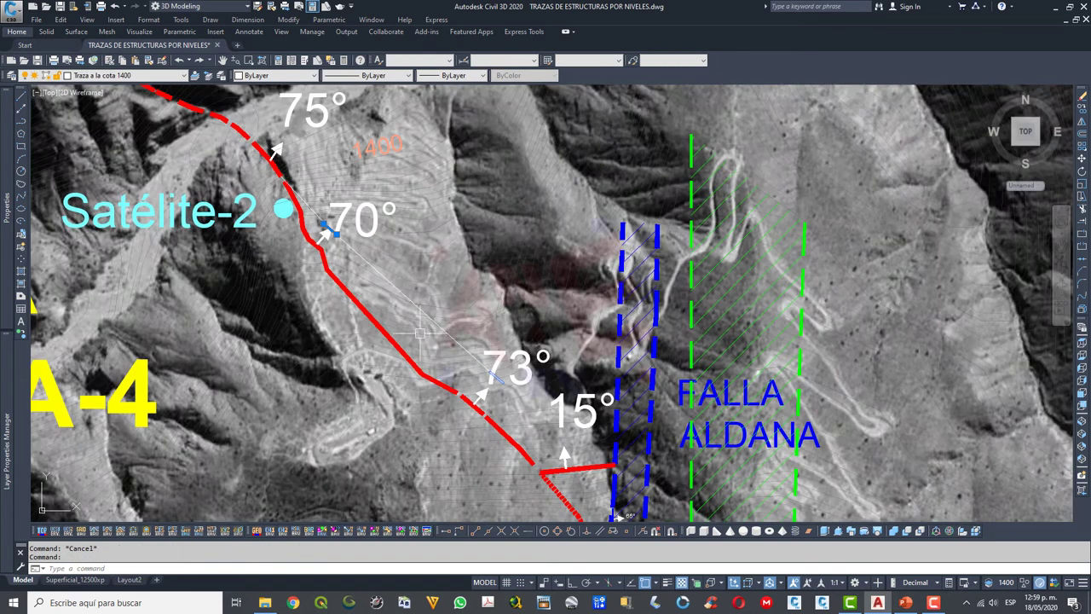
scroll(500, 375, up, 5)
scroll(503, 377, up, 2)
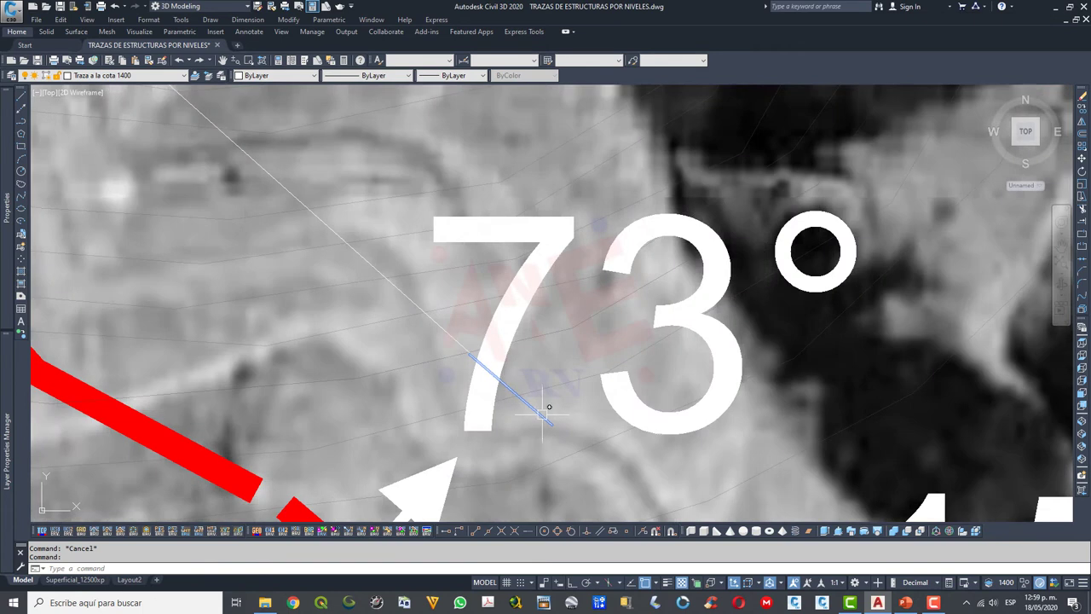
key(Delete)
scroll(529, 375, down, 3)
scroll(511, 341, down, 1)
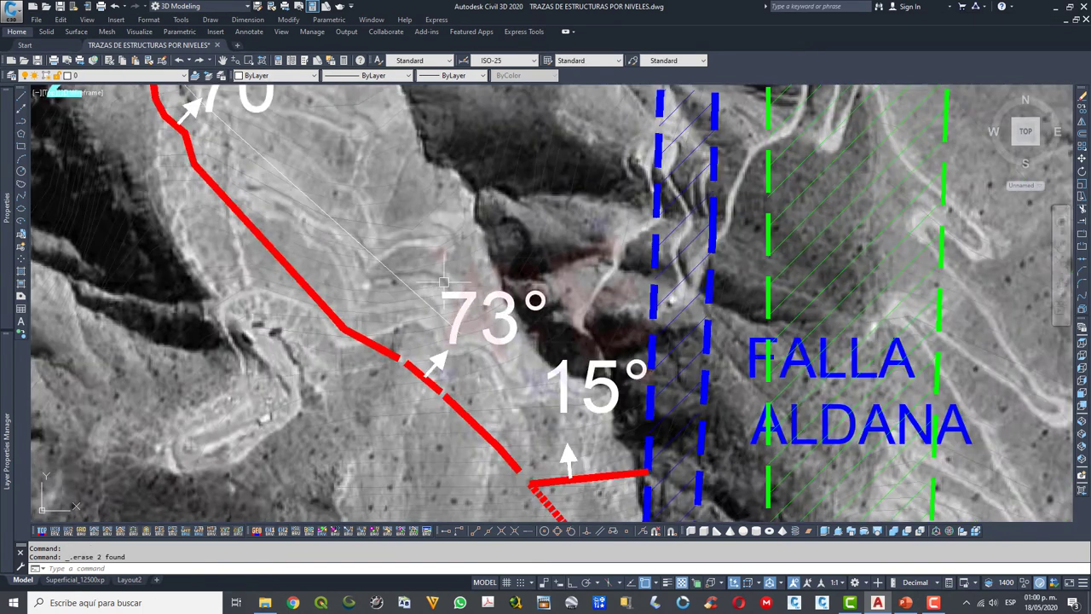
scroll(495, 281, down, 1)
scroll(653, 304, up, 4)
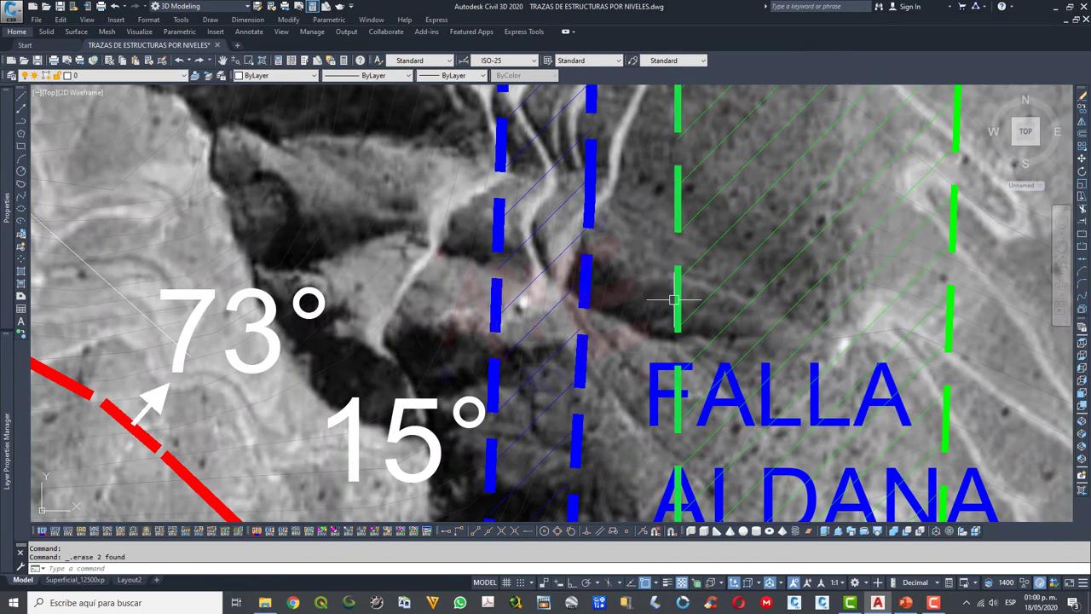
scroll(592, 236, down, 4)
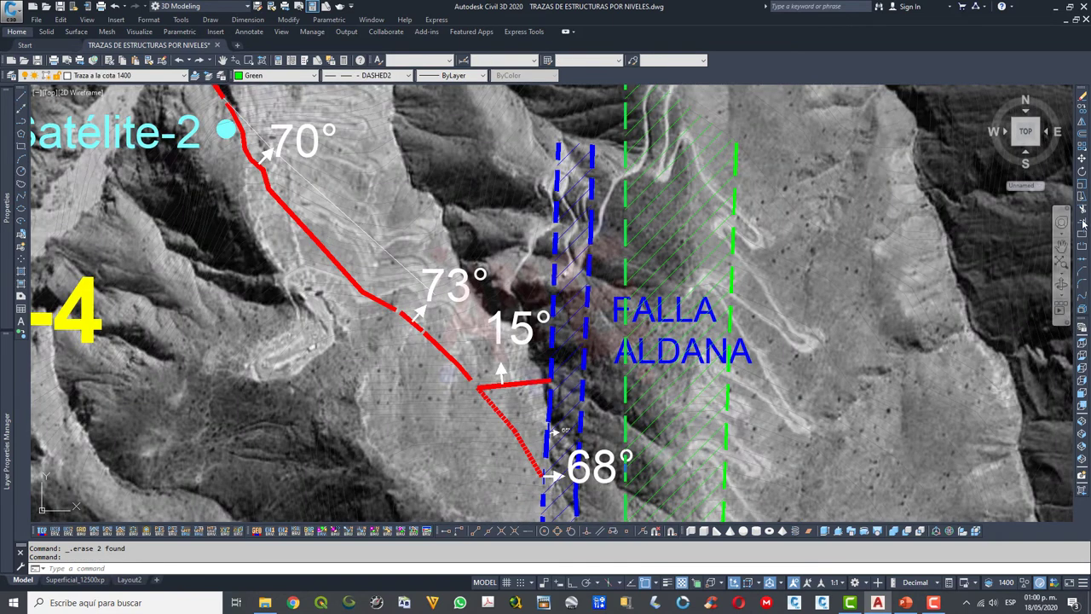
Abandon an EXTEND attempt and select the green dashed fault line as the reference
text(ex)
key(Return)
key(Escape)
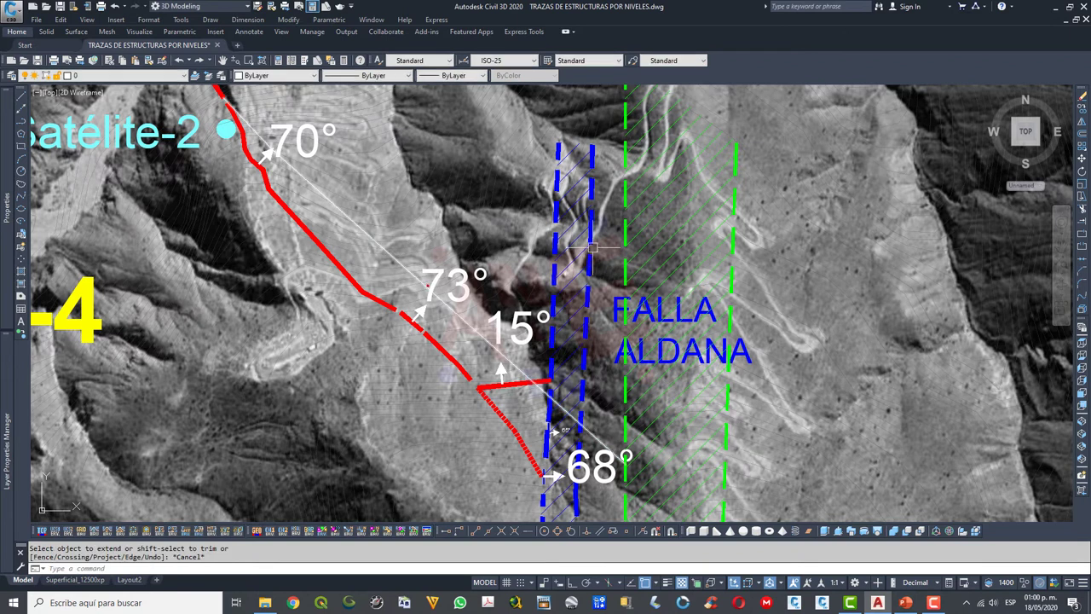
scroll(748, 157, up, 2)
click(643, 167)
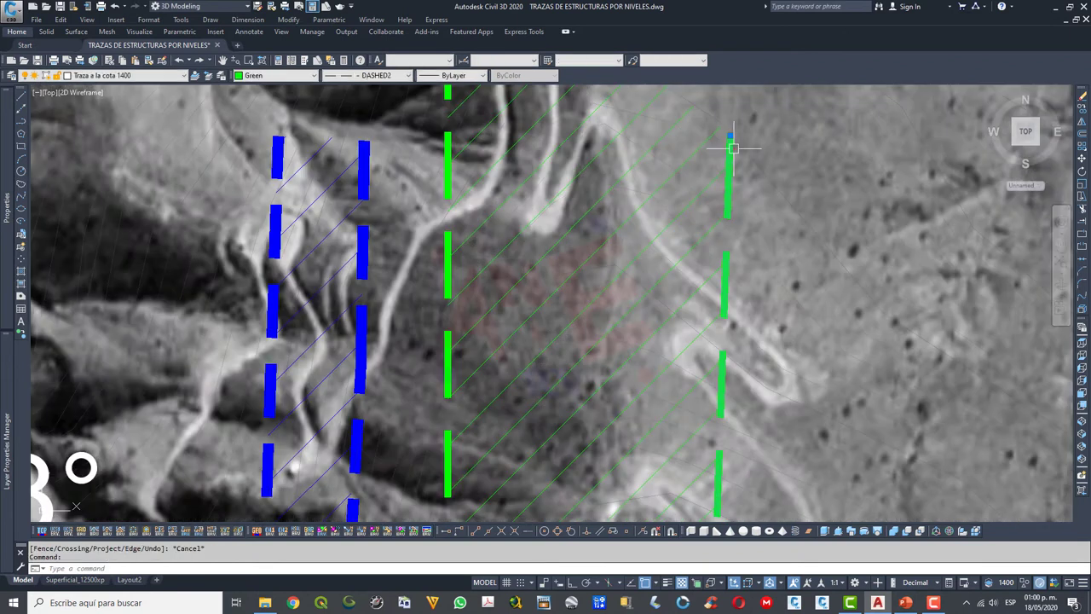
Copy the green dashed line's properties onto the new polyline with MATCHPROP
click(149, 60)
click(157, 336)
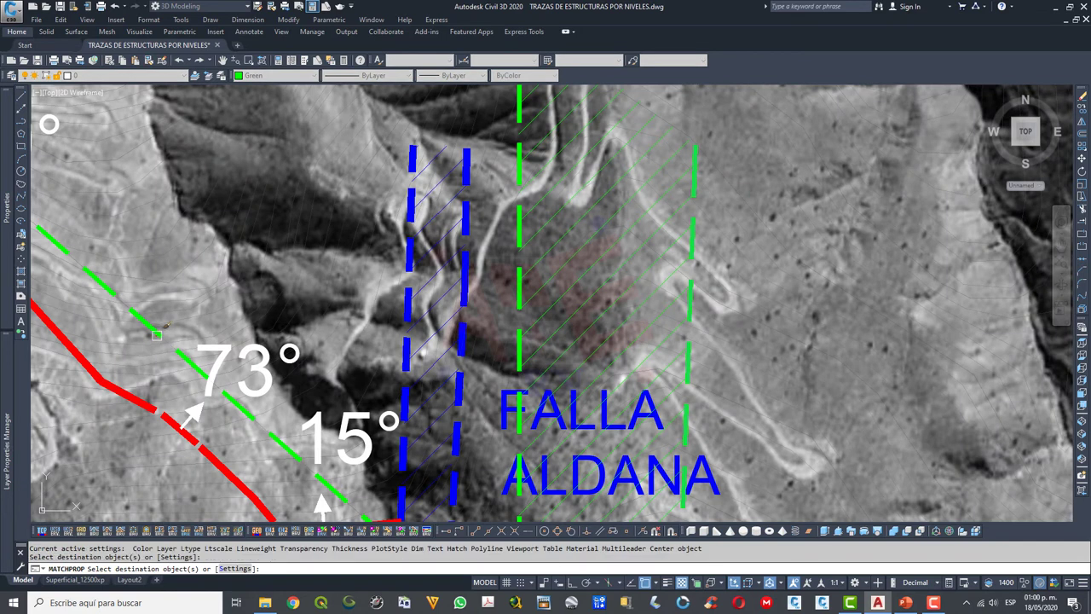
key(Escape)
Recolour the new dashed trace cyan, after briefly trying Color 21
click(305, 78)
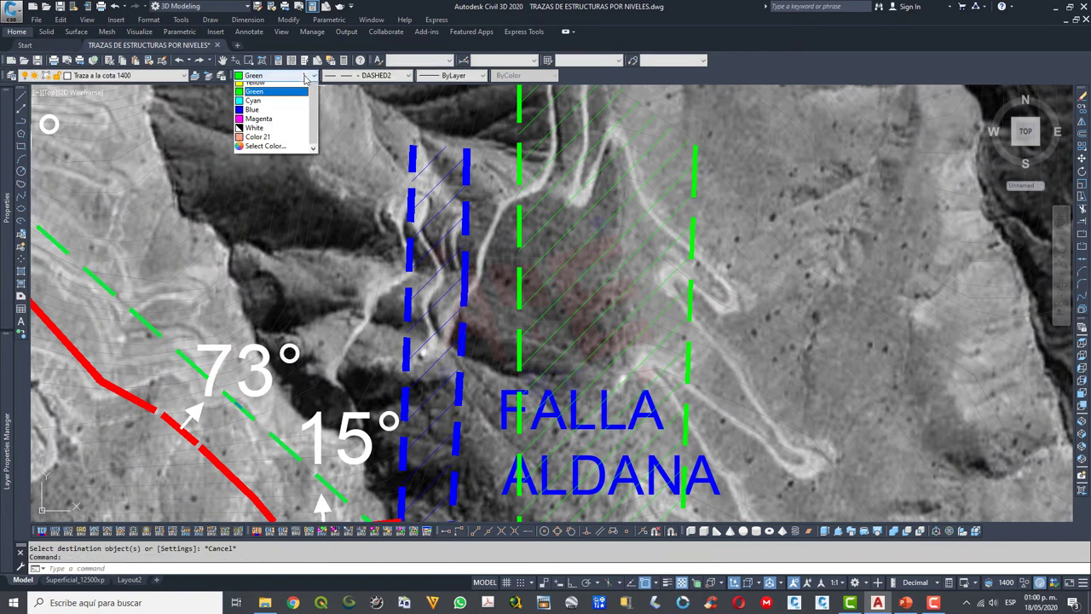
click(287, 158)
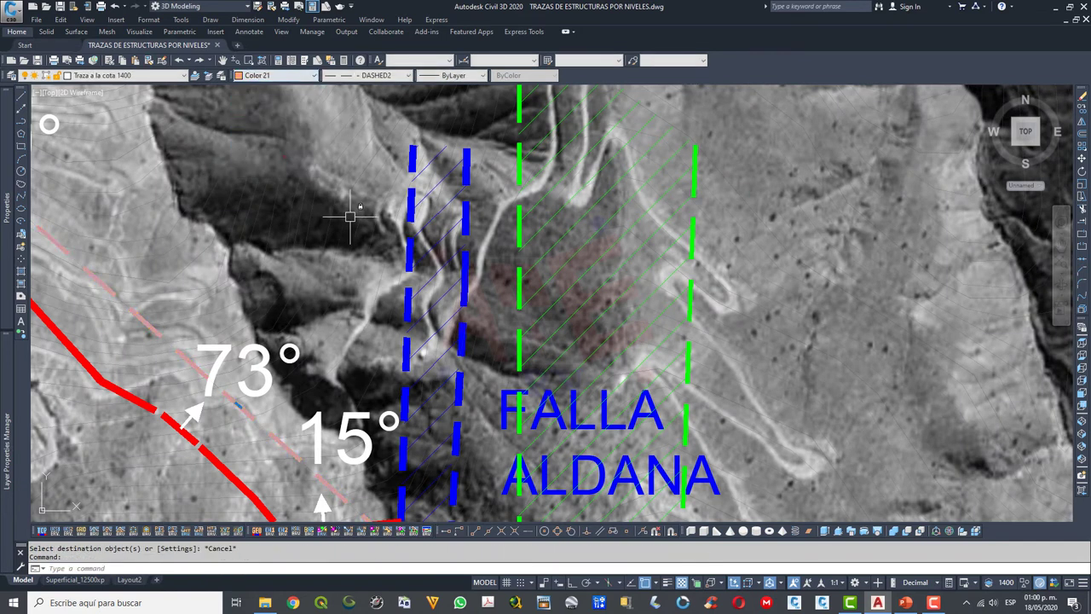
scroll(348, 218, down, 4)
key(Escape)
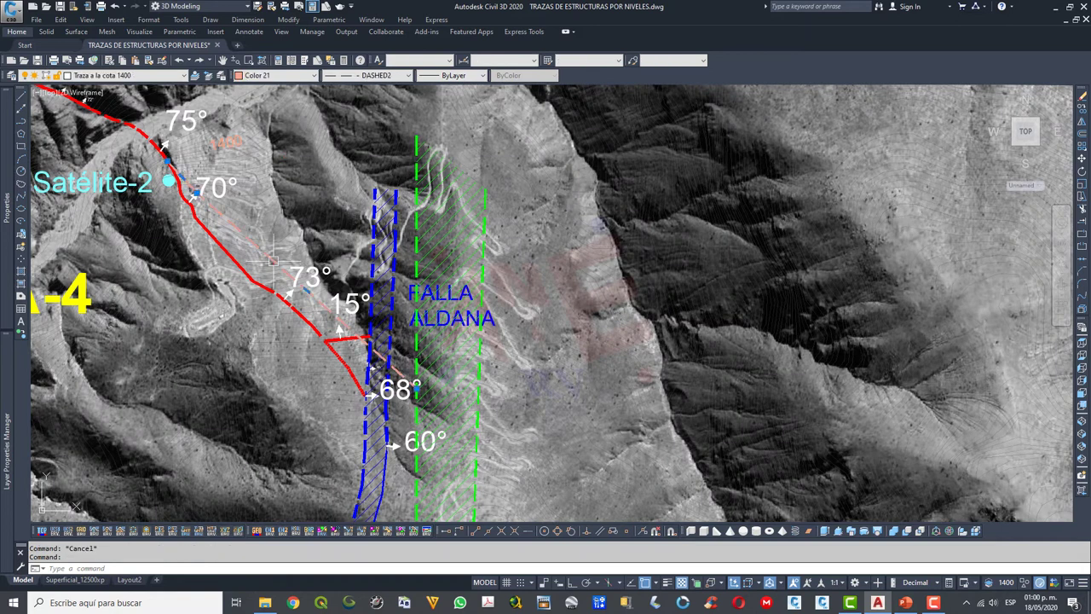
click(277, 75)
click(264, 129)
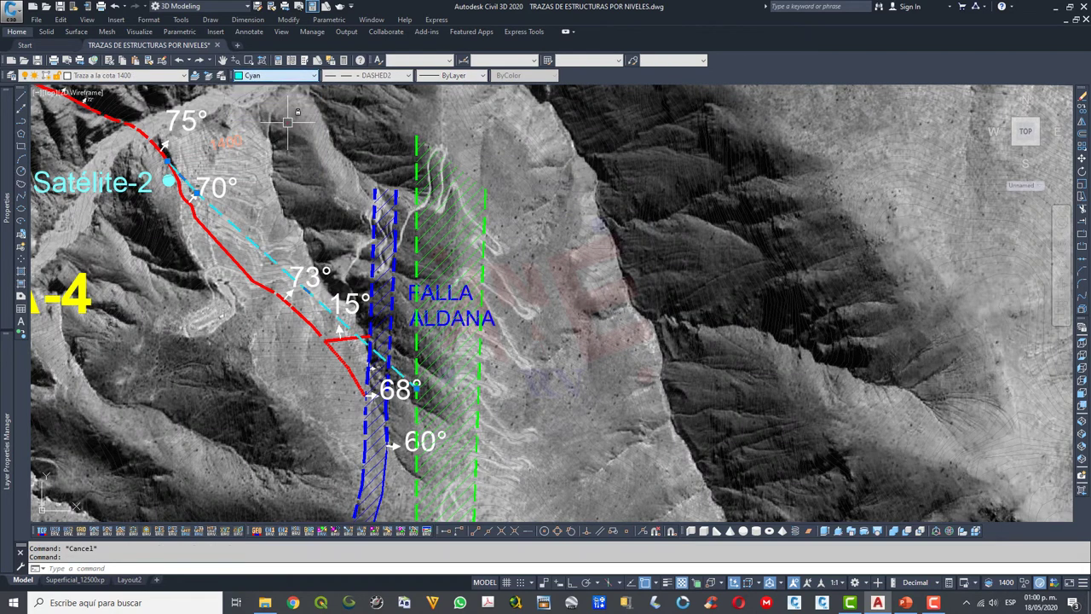
key(Escape)
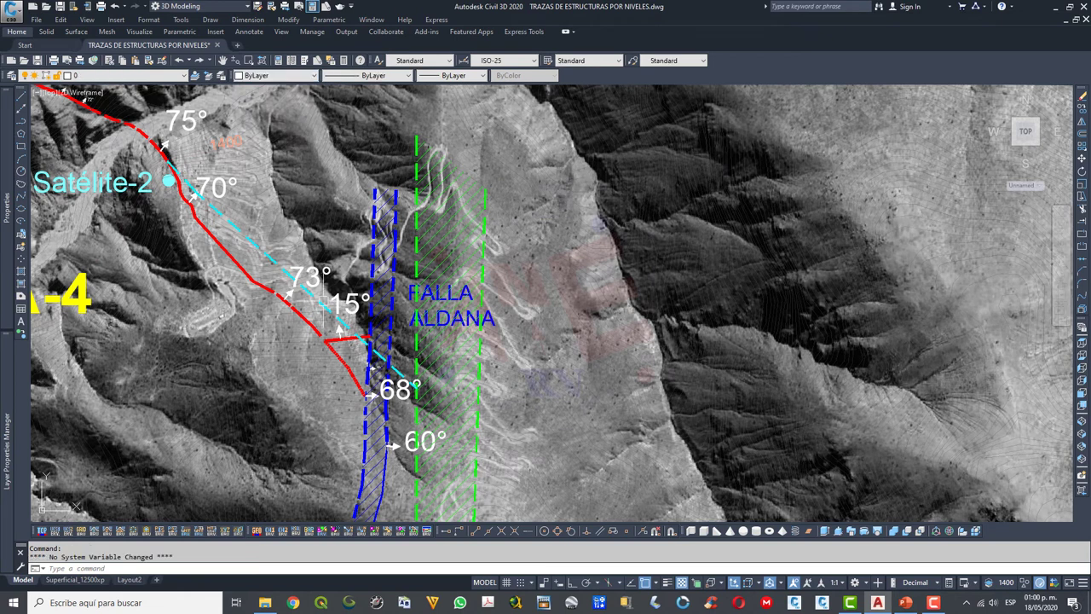
scroll(437, 250, down, 2)
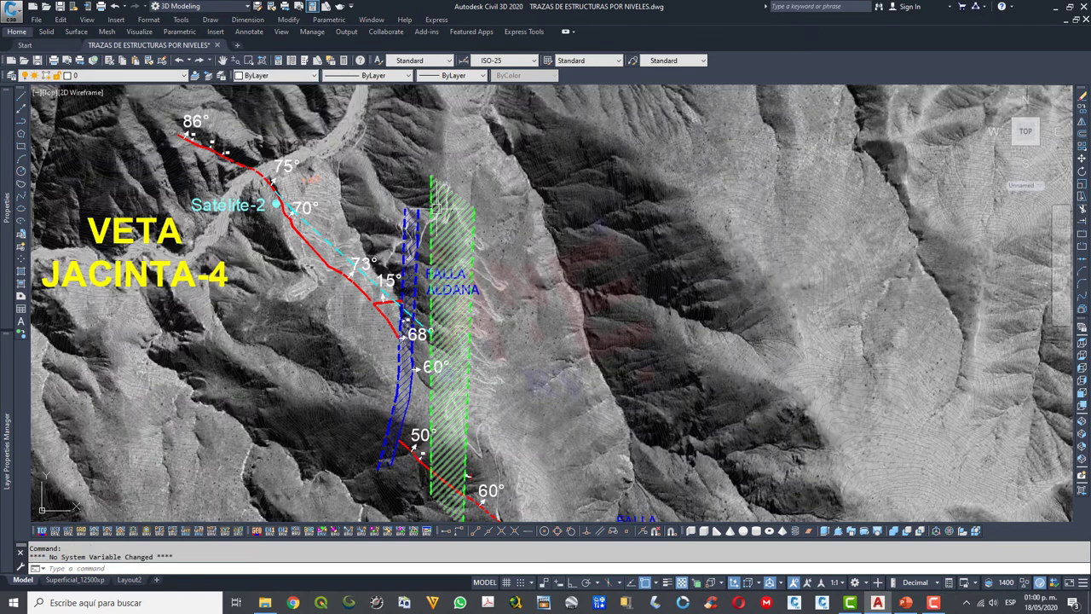
Run the BUZ_APARENTE macro in MODO-I and project the 50° dip reading to 1400 m
scroll(435, 204, down, 2)
scroll(454, 408, up, 2)
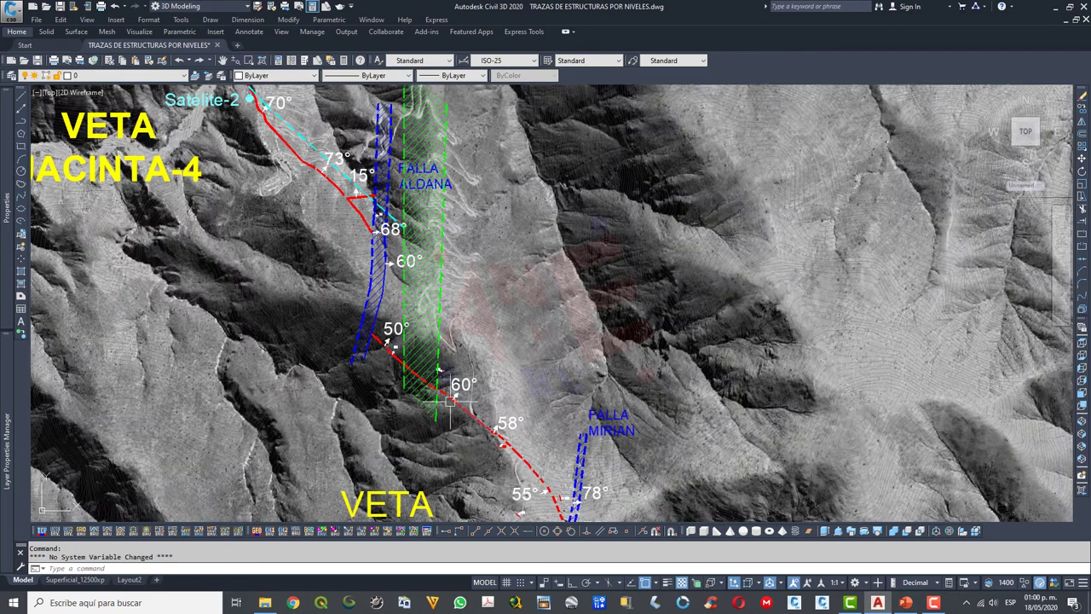
scroll(385, 349, up, 3)
scroll(376, 362, up, 3)
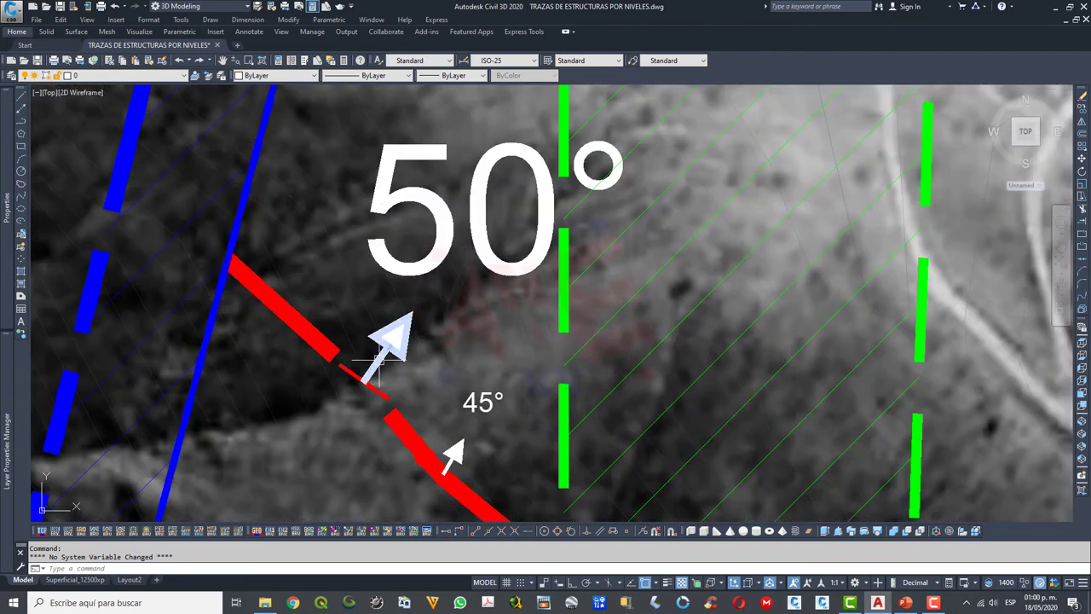
click(310, 531)
click(567, 314)
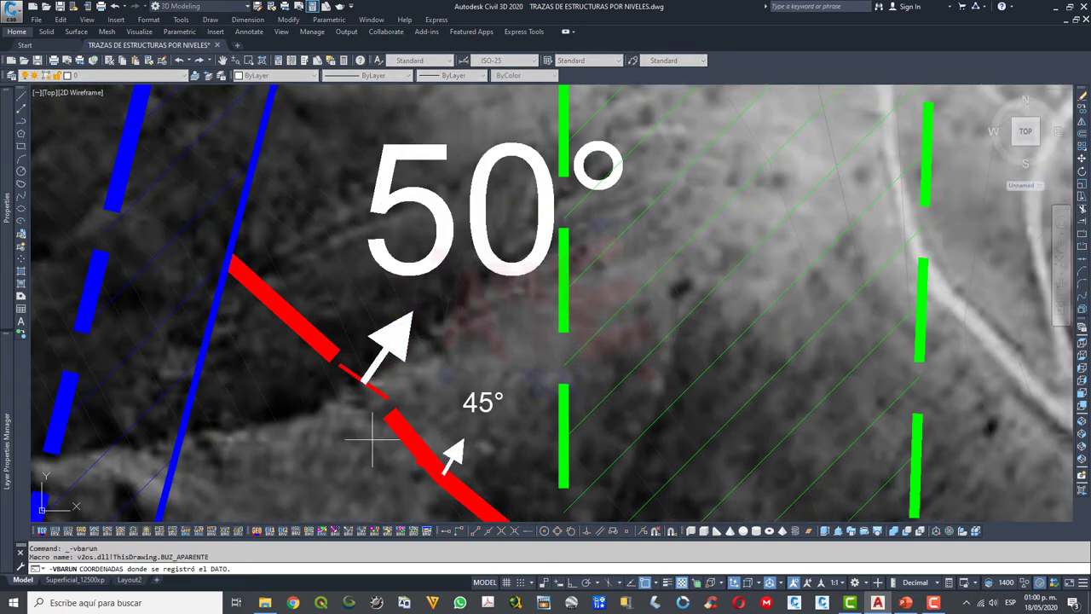
click(362, 384)
scroll(364, 380, up, 1)
click(311, 384)
click(426, 376)
click(399, 408)
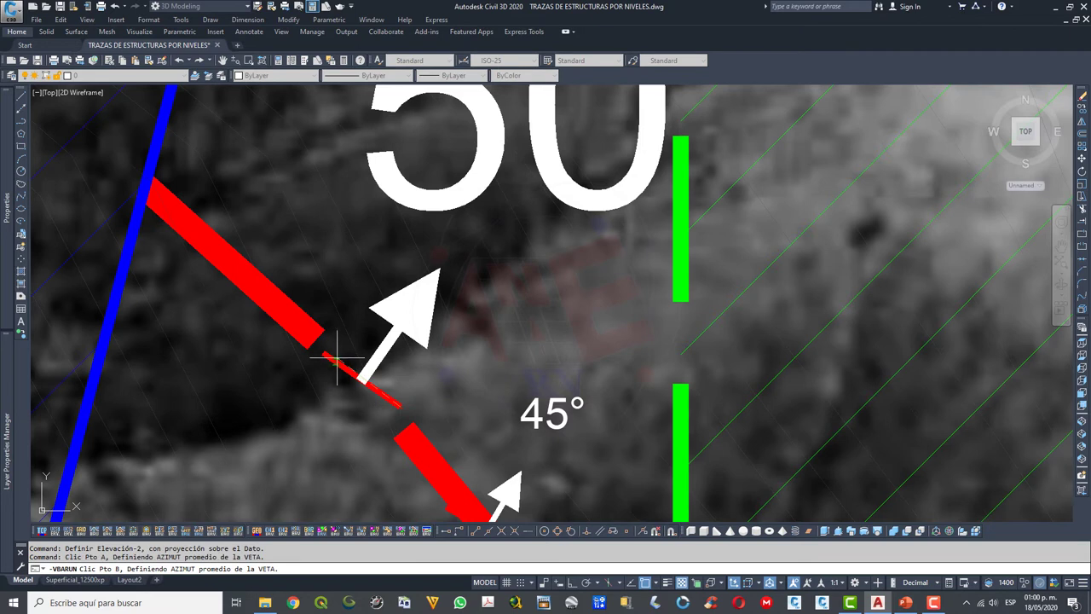
click(323, 361)
scroll(361, 382, down, 1)
click(427, 274)
scroll(401, 318, down, 3)
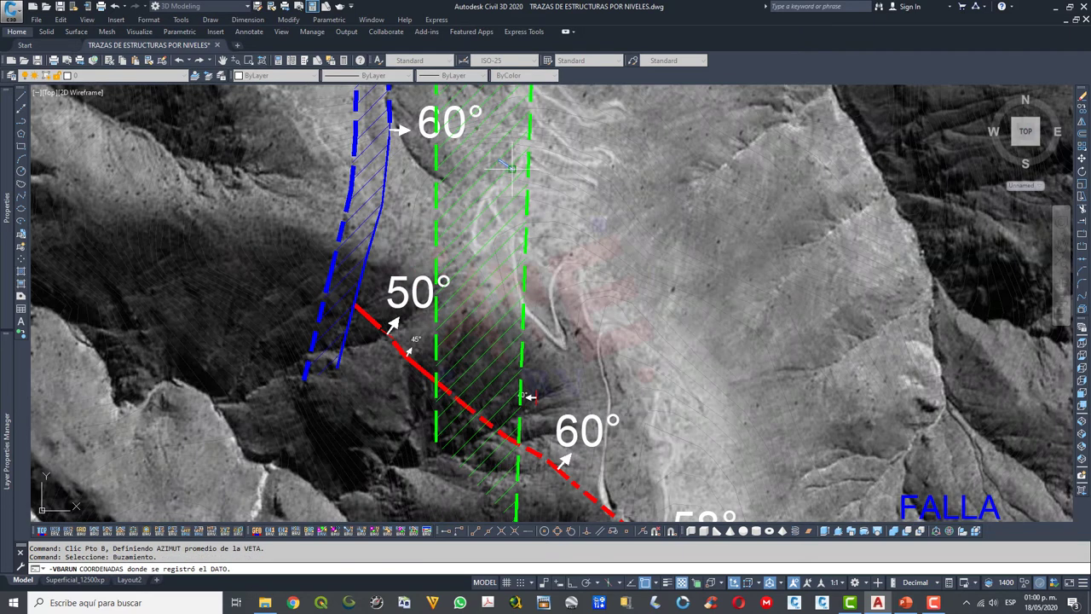
Project the 60° dip reading using its data point, two elevation points and strike points A and B
scroll(579, 500, up, 2)
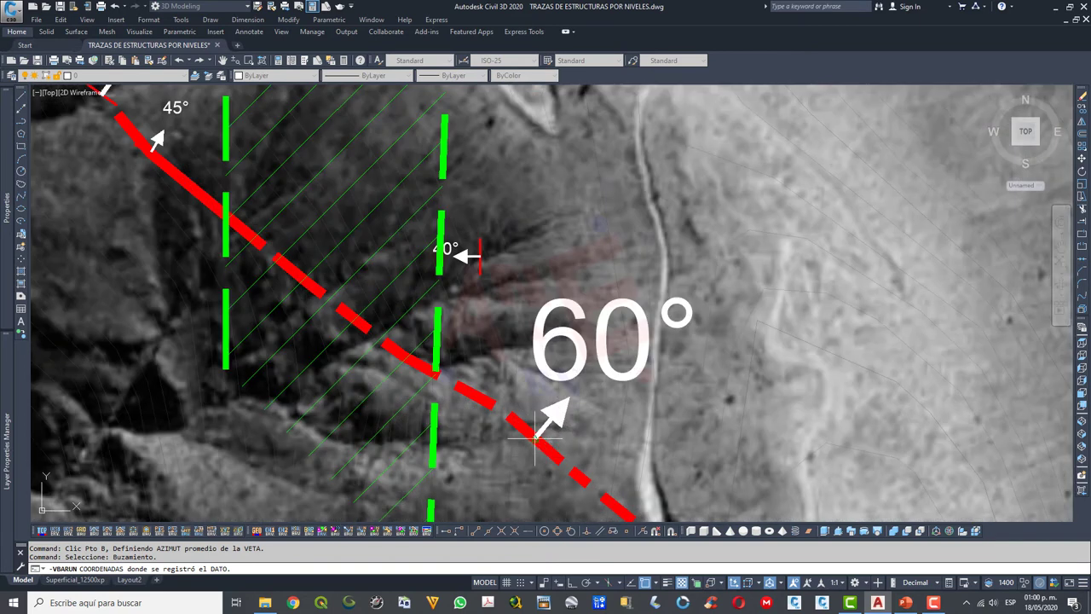
click(547, 447)
scroll(563, 478, up, 2)
scroll(571, 487, up, 1)
click(467, 447)
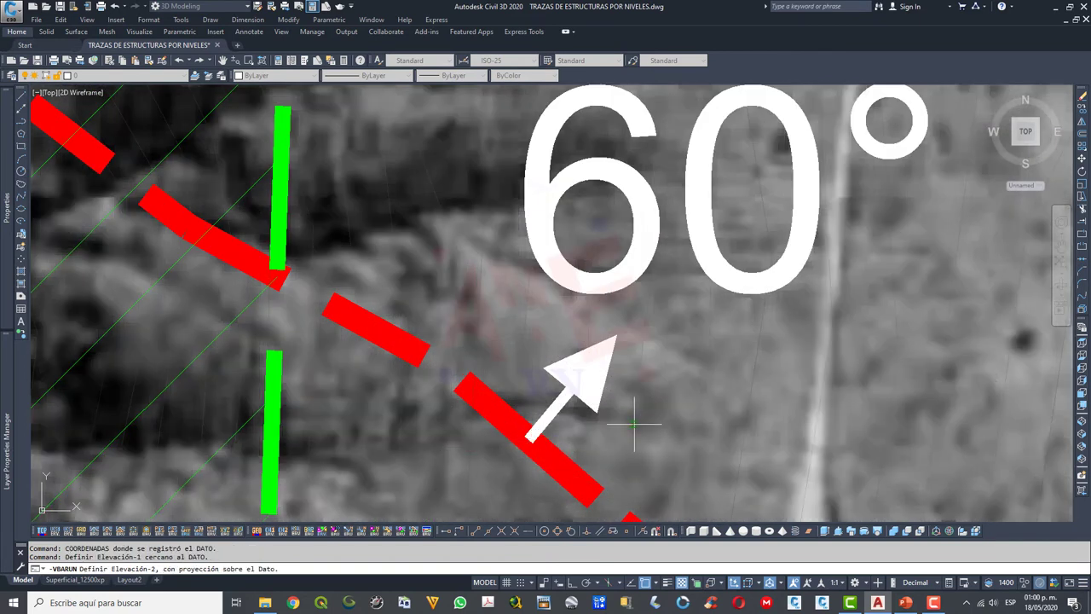
click(633, 421)
scroll(503, 417, down, 2)
click(561, 468)
click(475, 401)
scroll(475, 402, down, 2)
click(533, 362)
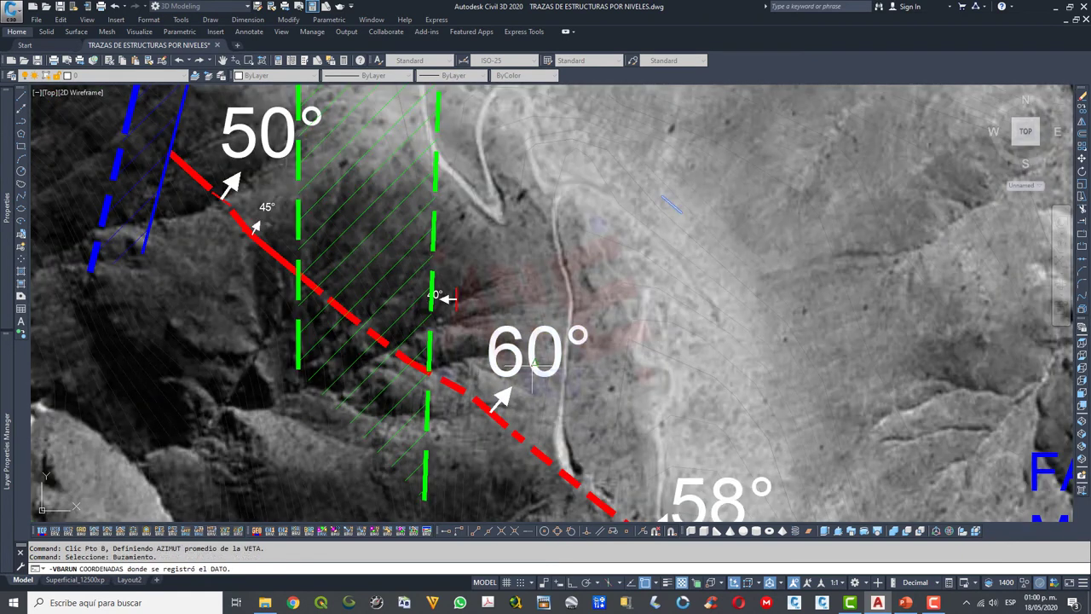
scroll(533, 365, down, 3)
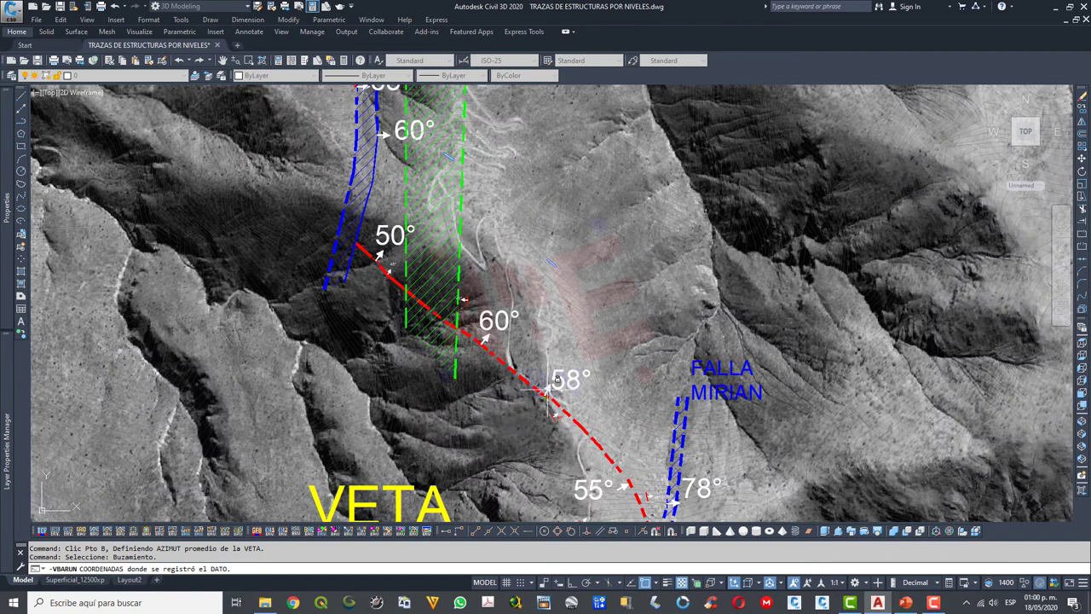
Begin projecting the 58° dip reading by picking its data point and first elevation point
scroll(547, 388, up, 6)
scroll(479, 290, down, 4)
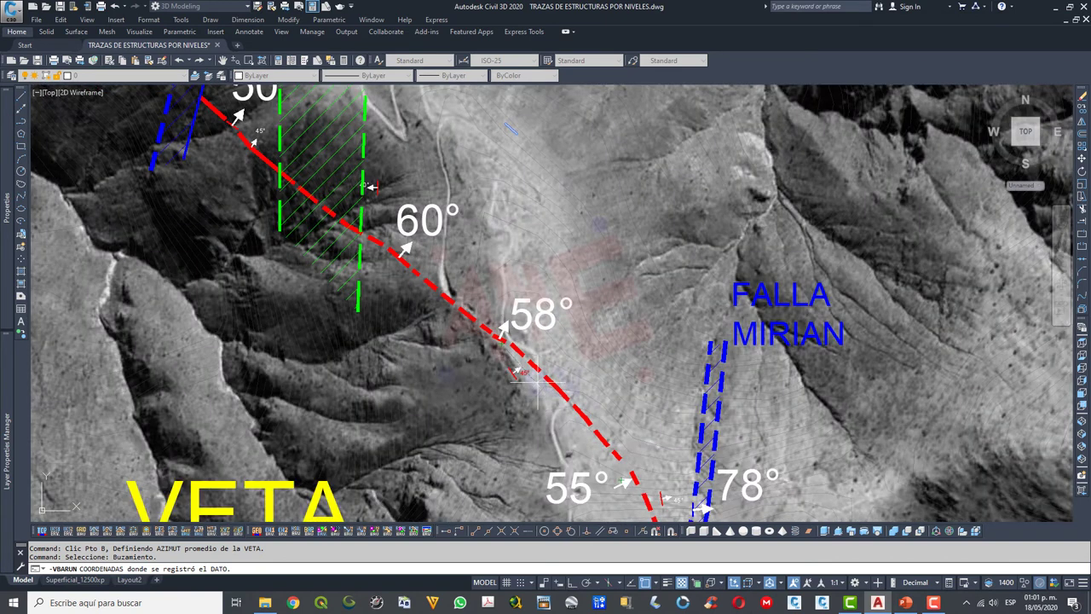
scroll(501, 340, up, 6)
click(484, 343)
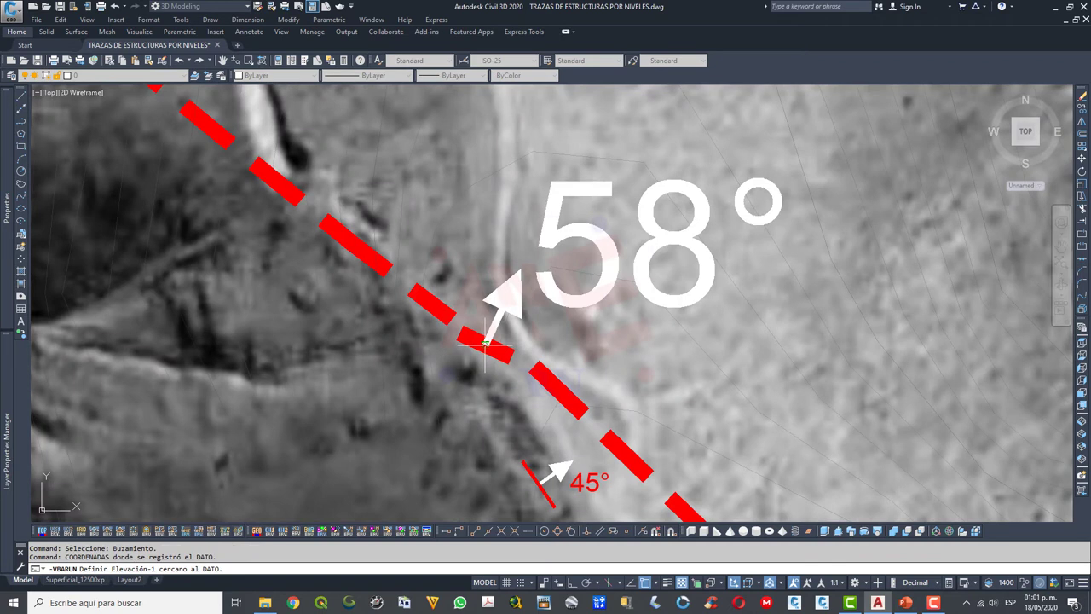
scroll(492, 350, up, 2)
click(391, 372)
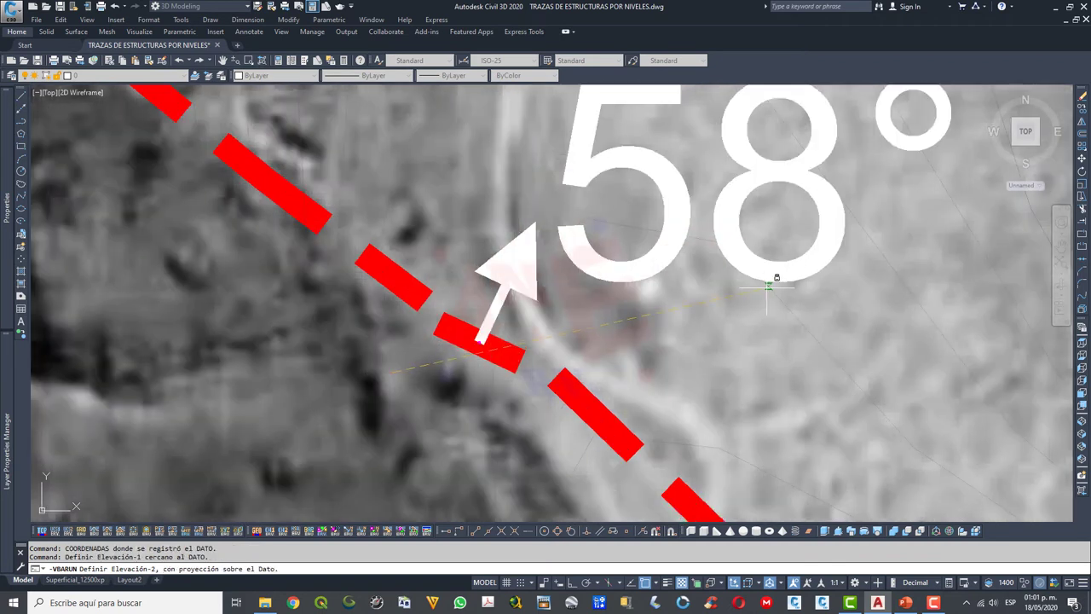
scroll(509, 334, up, 3)
Pick the 58° reading's second elevation point, then dismiss the CURVA-2 zero-elevation warning and cancel
click(506, 327)
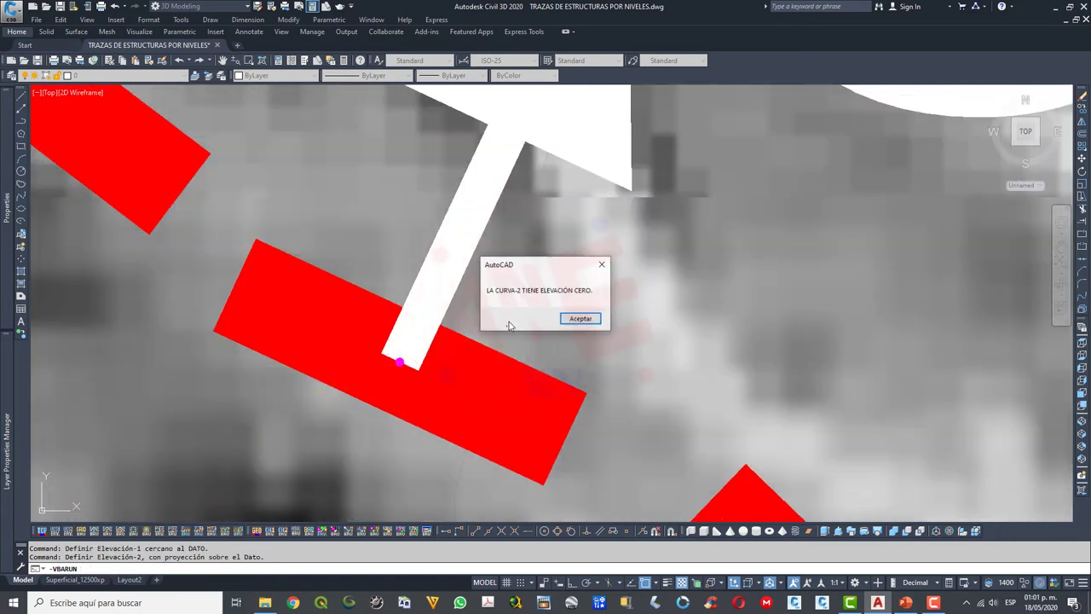
click(580, 318)
key(Escape)
Rerun BUZ_APARENTE in MODO-I and redo the 58° projection with new elevation and strike points
click(312, 531)
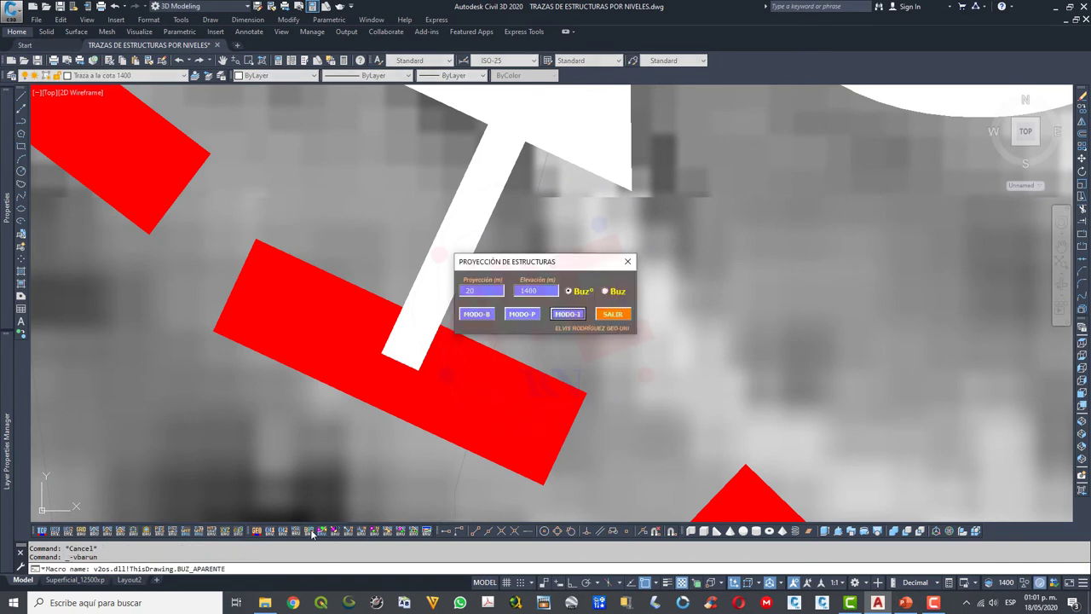
click(569, 315)
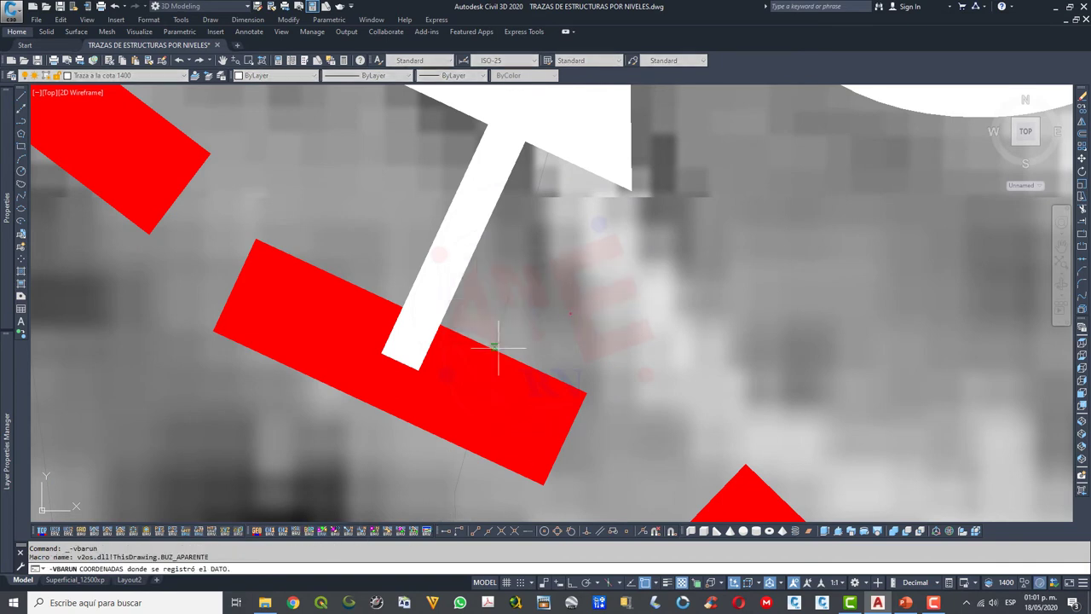
scroll(397, 365, down, 2)
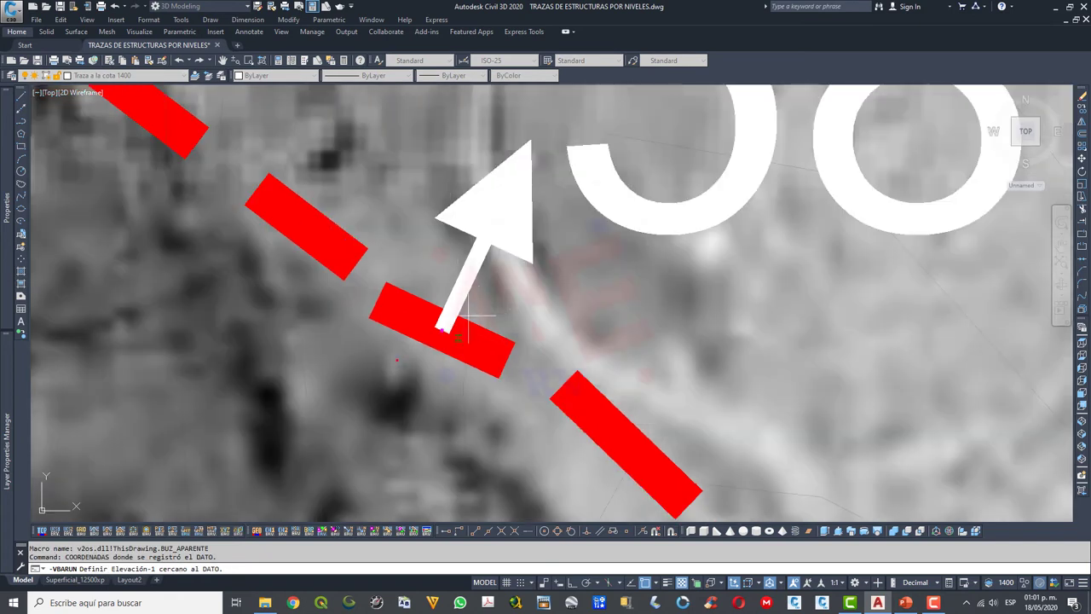
click(486, 304)
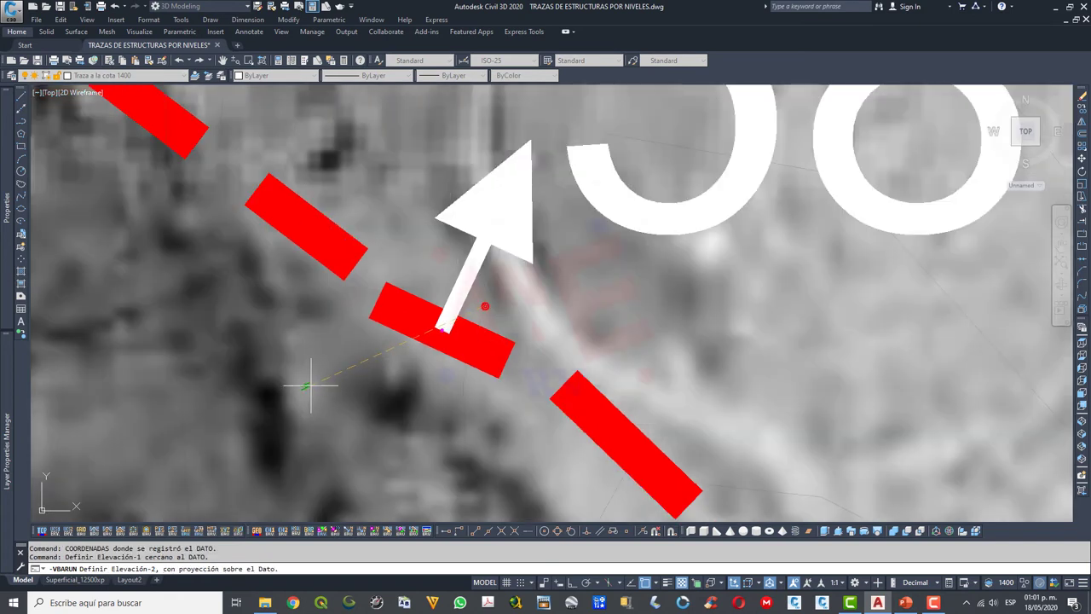
click(309, 399)
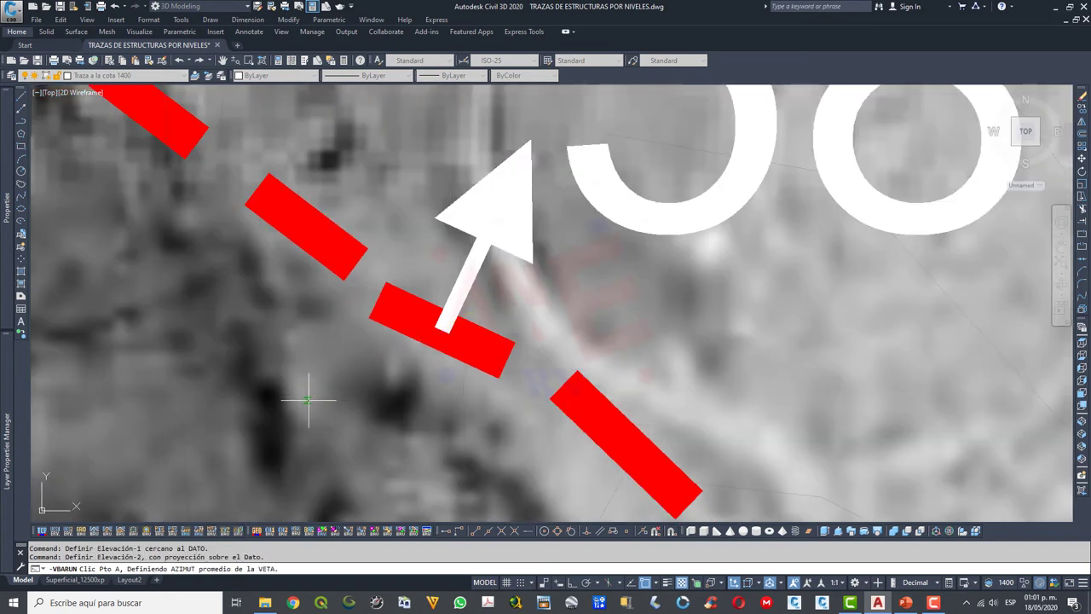
click(509, 358)
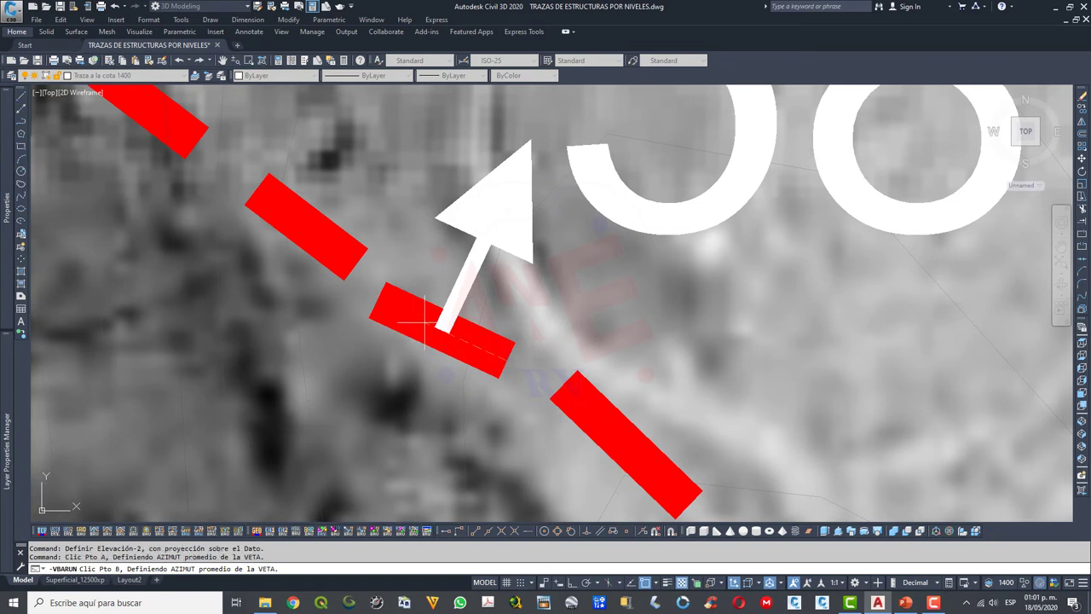
click(374, 300)
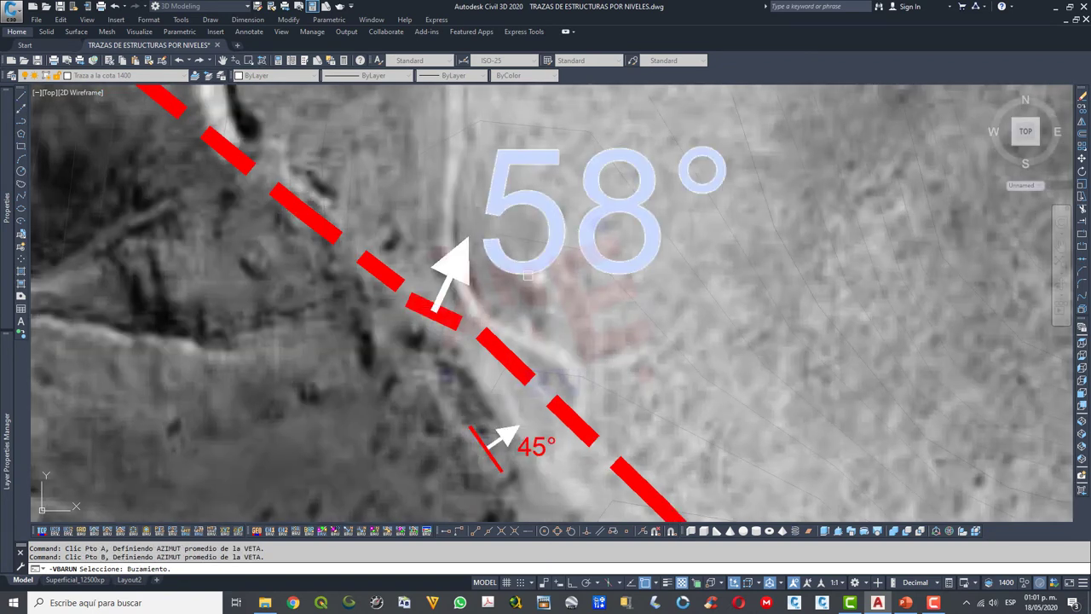
scroll(516, 308, down, 5)
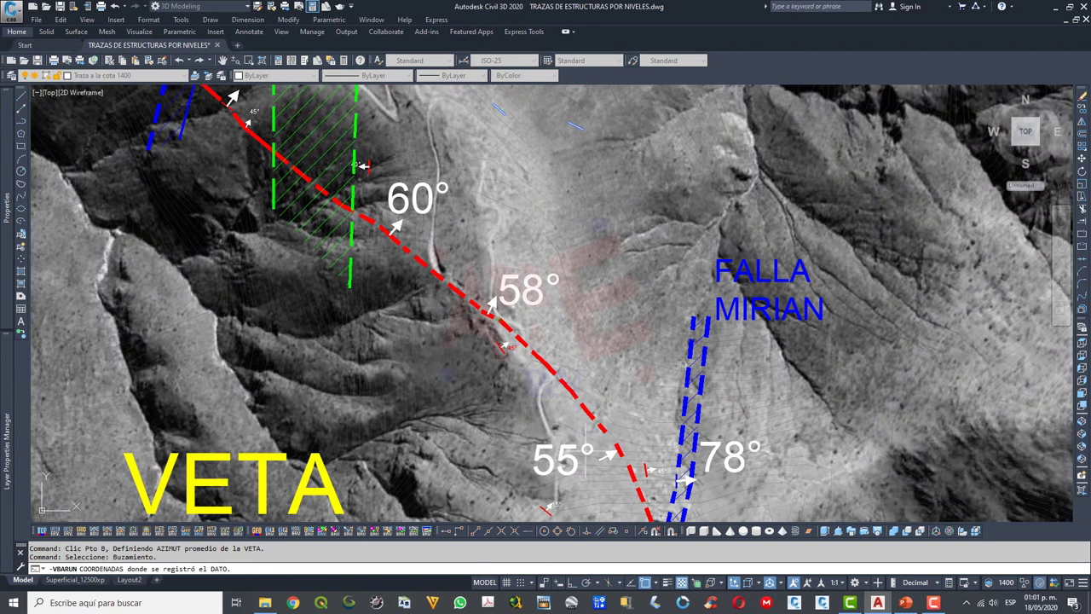
scroll(617, 469, up, 5)
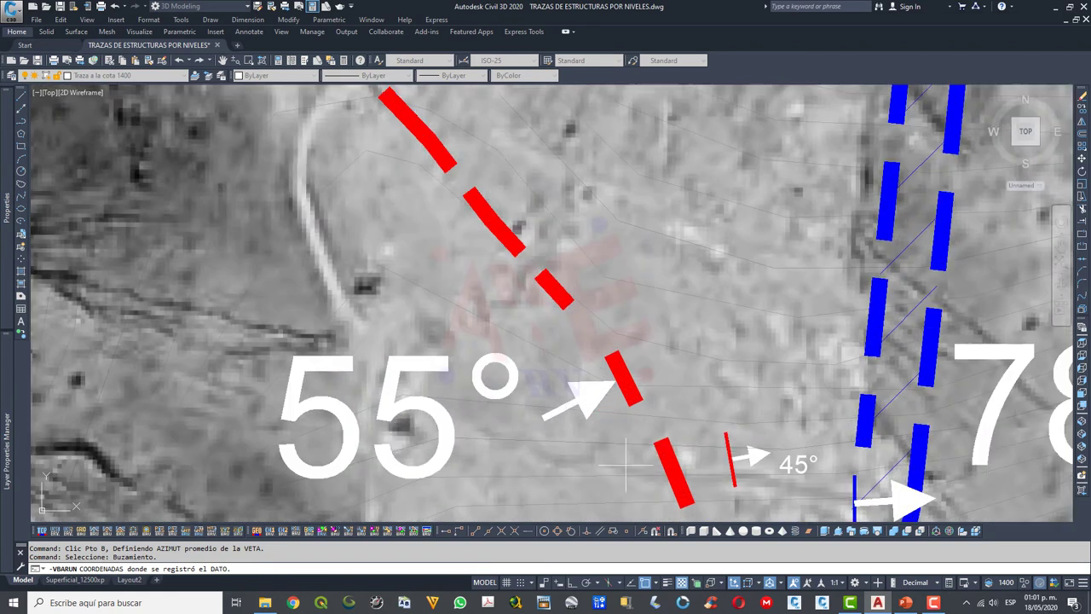
Project the 55° dip reading near FALLA MIRIAN to 1400 m, then end the routine
click(624, 376)
scroll(624, 414, up, 4)
click(600, 414)
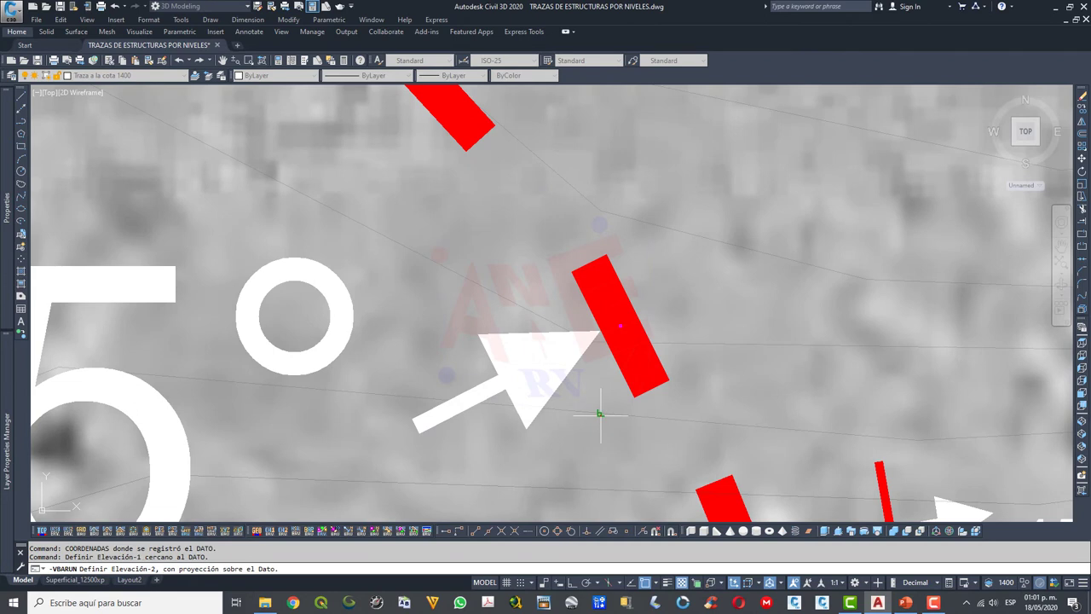
click(642, 221)
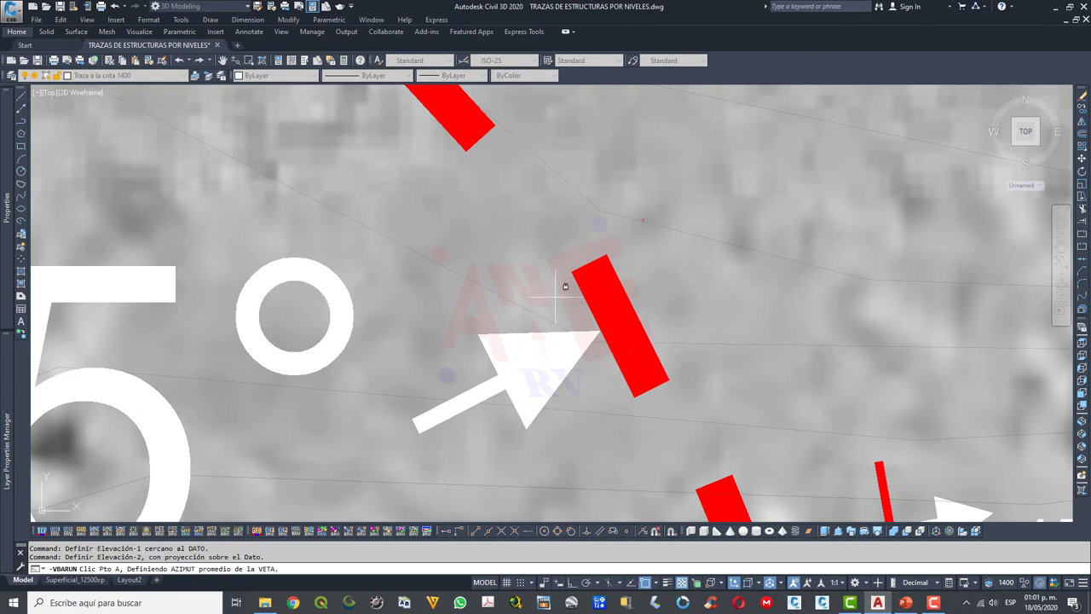
scroll(584, 276, down, 3)
click(568, 335)
click(556, 307)
click(482, 320)
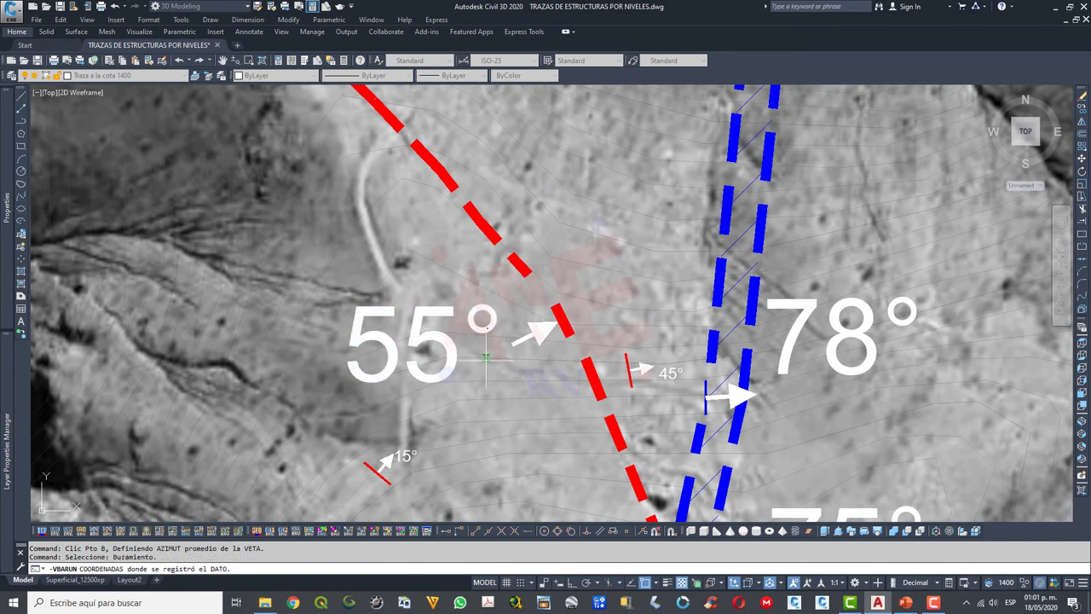
scroll(511, 358, down, 3)
scroll(511, 358, down, 2)
key(Escape)
scroll(586, 368, down, 2)
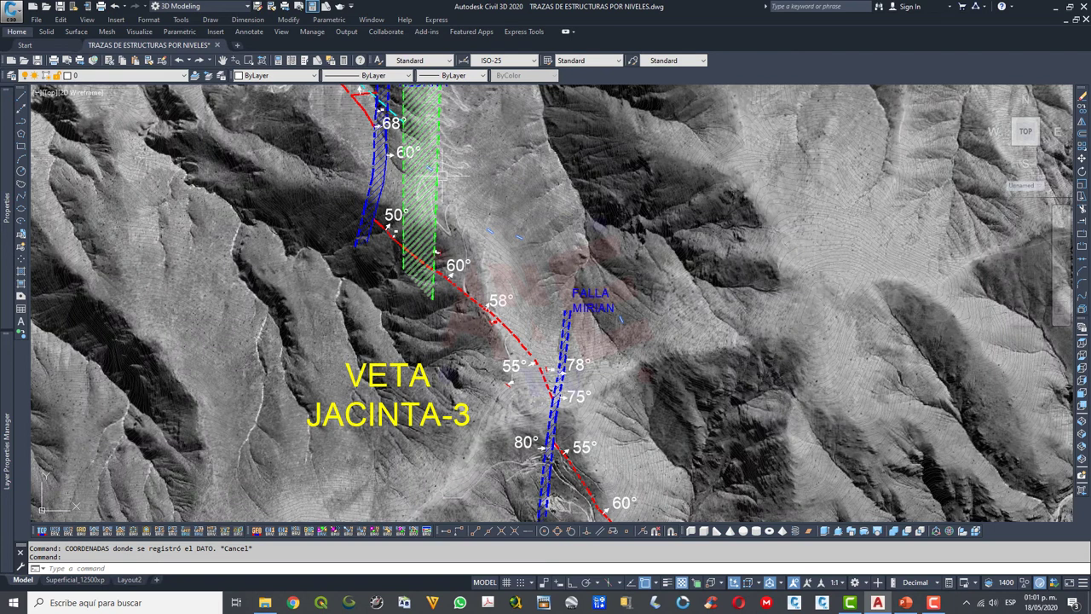
text(pl)
Draw a four-point polyline from near FALLA MIRIAN northwest to the green hatched zone, then select it
key(Return)
scroll(615, 317, up, 1)
scroll(617, 319, up, 2)
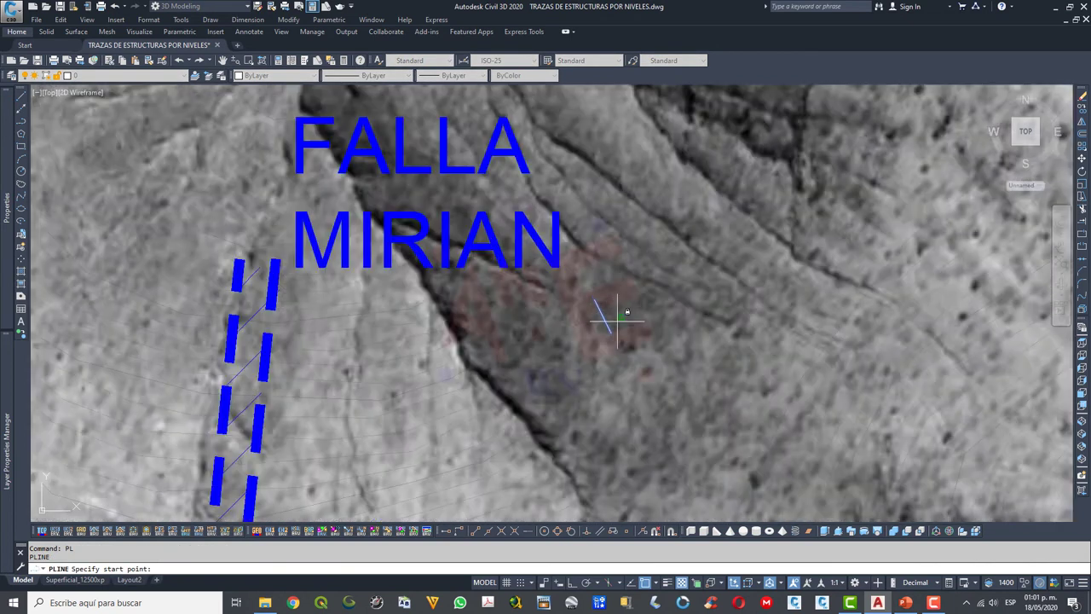
scroll(602, 317, up, 3)
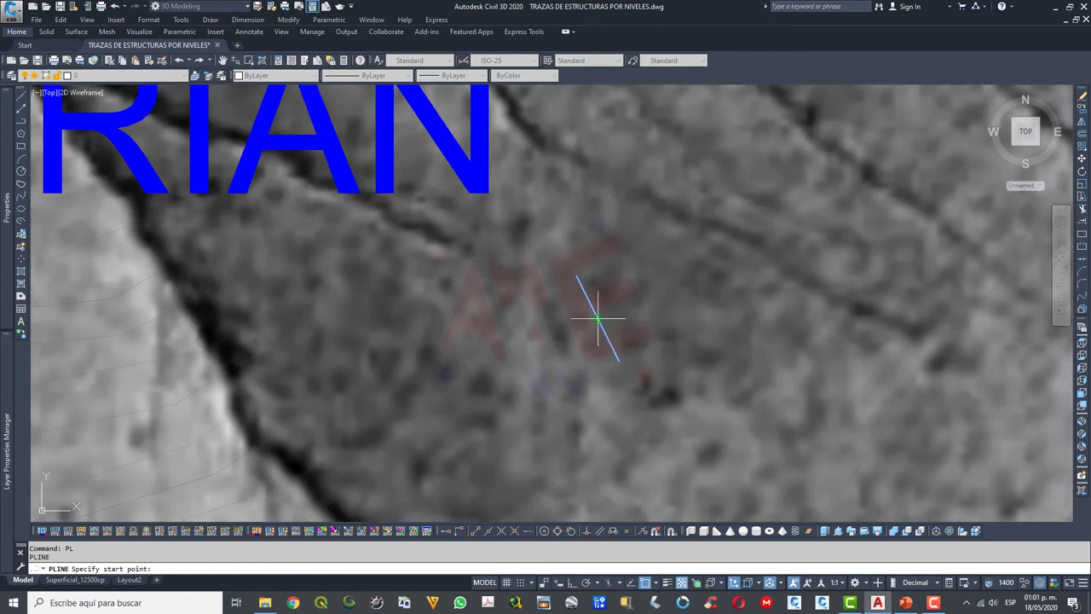
scroll(599, 318, up, 2)
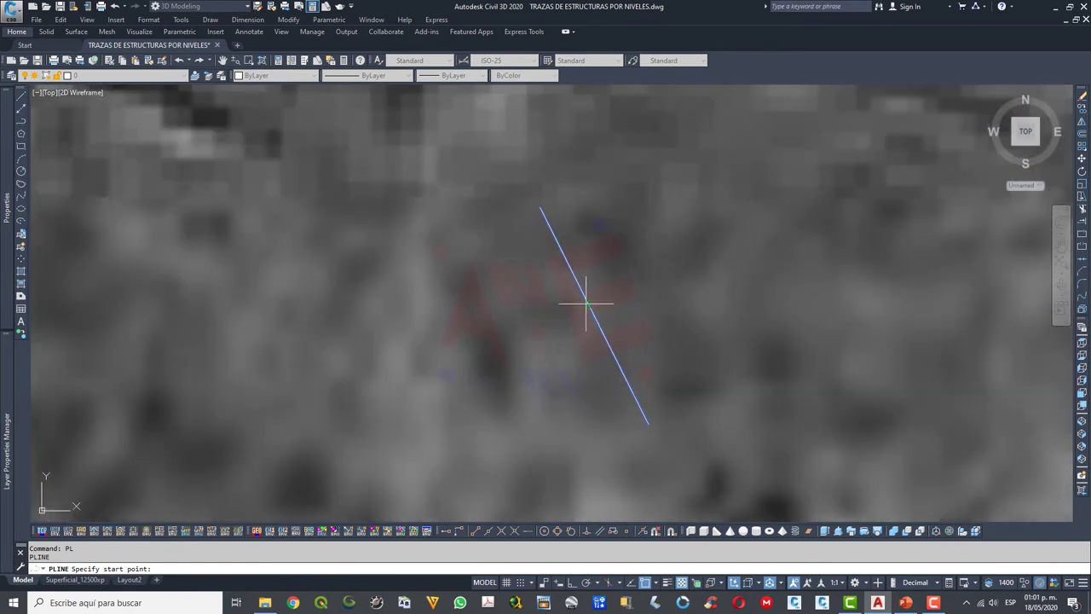
click(587, 300)
scroll(633, 324, down, 3)
scroll(633, 332, down, 2)
scroll(633, 334, down, 2)
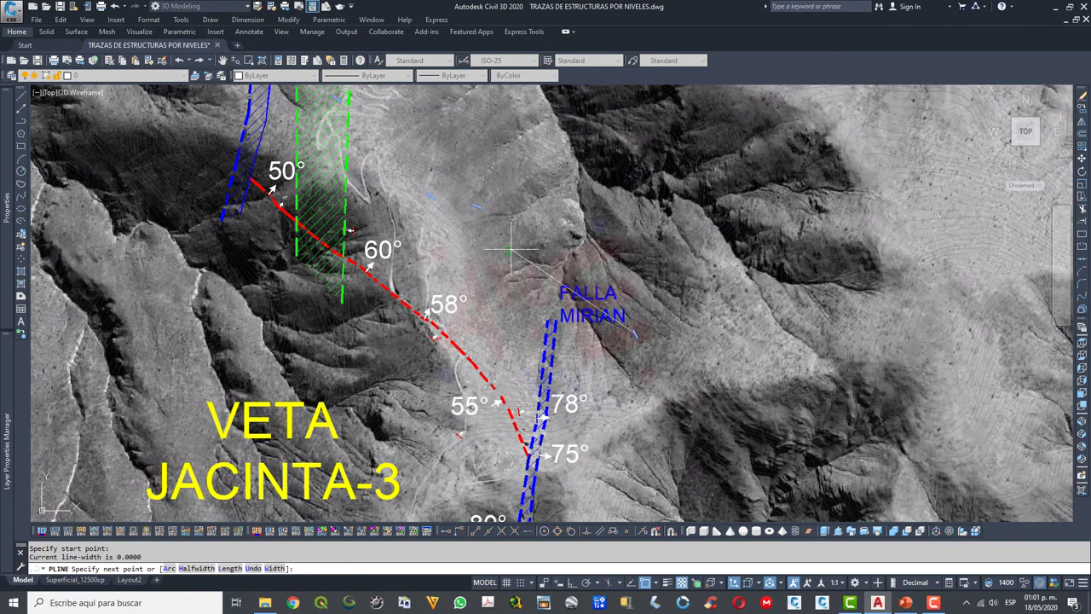
scroll(465, 196, up, 4)
click(496, 229)
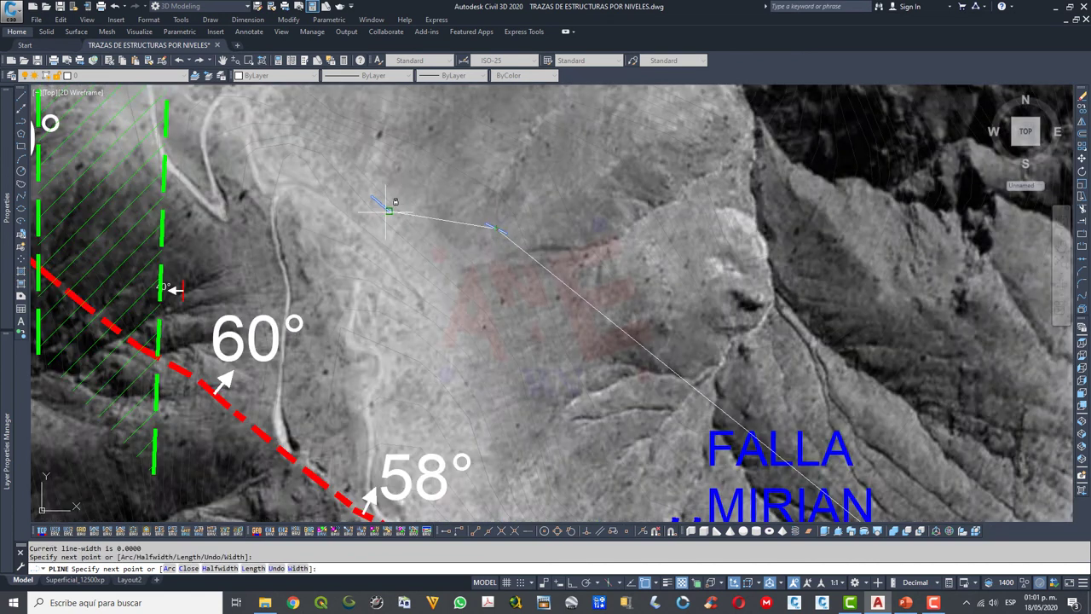
click(379, 200)
scroll(486, 293, down, 4)
scroll(347, 177, up, 4)
click(354, 184)
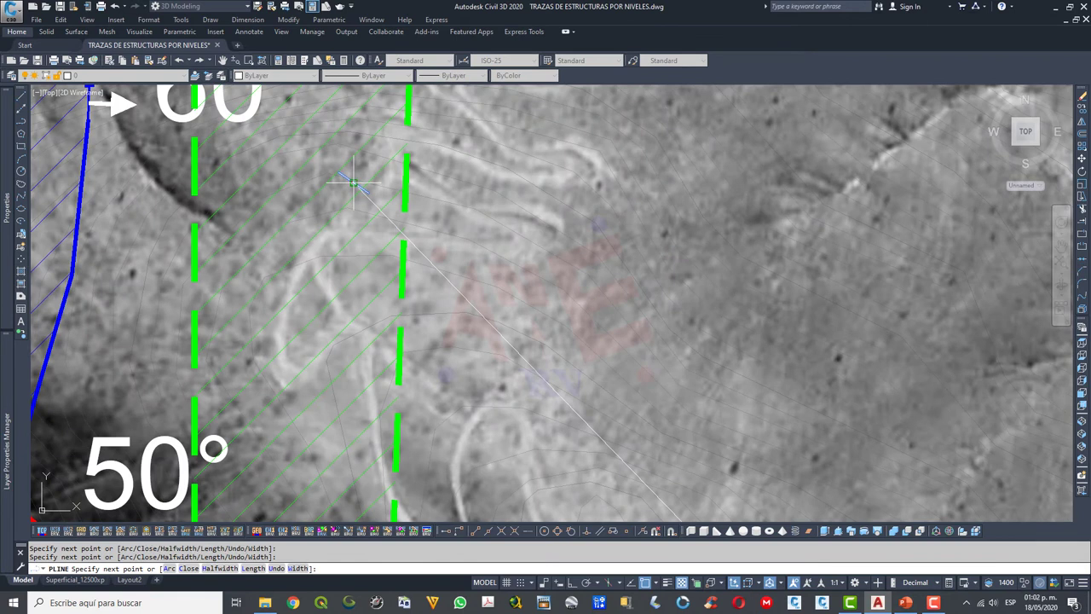
key(Escape)
scroll(401, 162, down, 2)
click(503, 316)
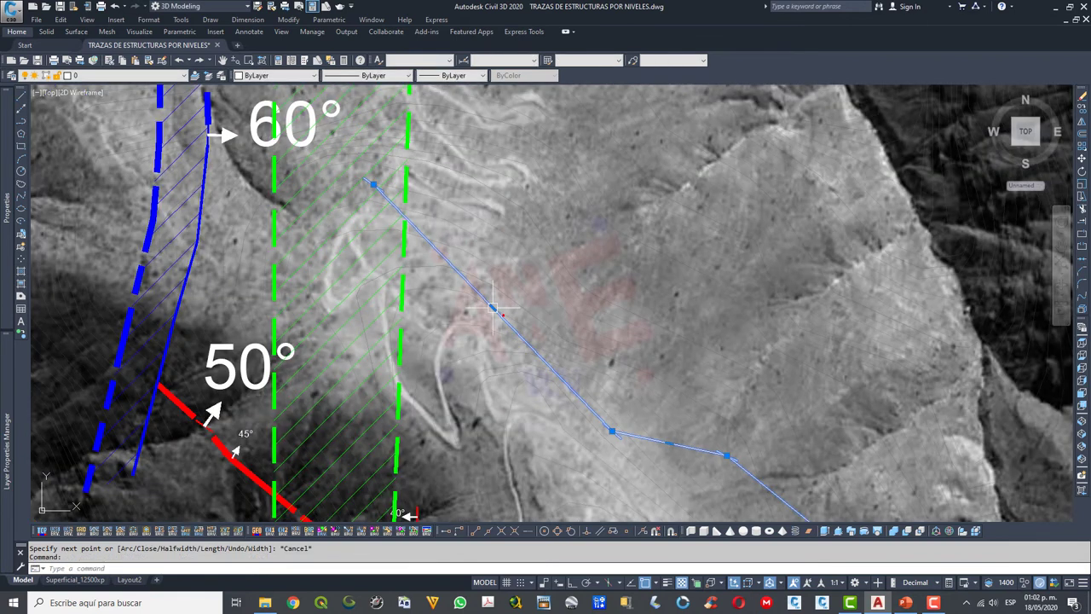
Add the first two extra vertices to the trace polyline
click(522, 340)
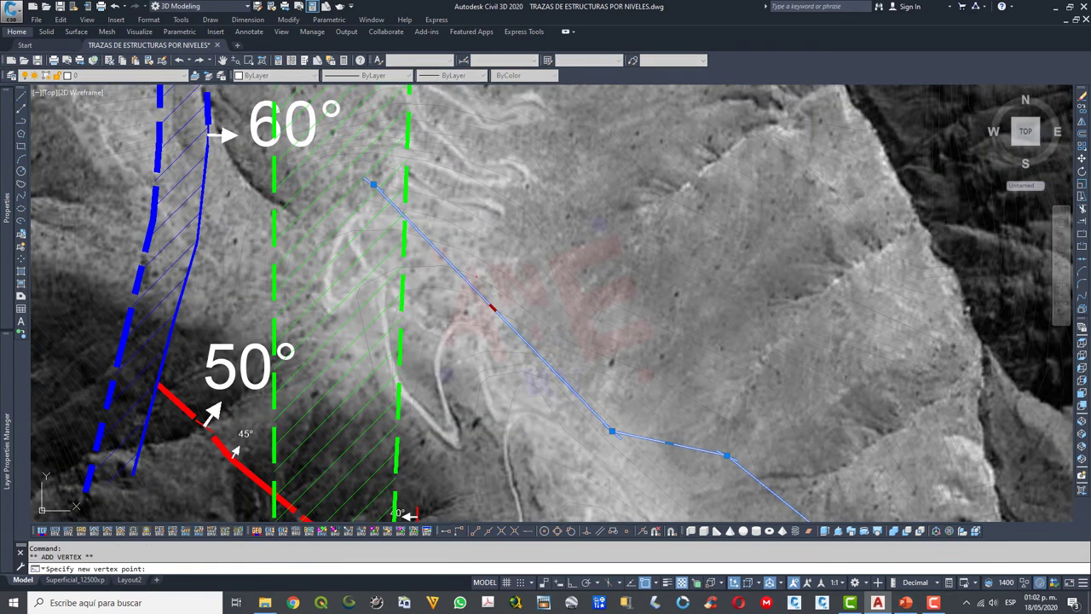
click(479, 279)
scroll(479, 277, down, 2)
scroll(479, 277, down, 2)
scroll(406, 357, up, 3)
scroll(537, 311, up, 4)
scroll(504, 304, down, 2)
mouse_move(616, 306)
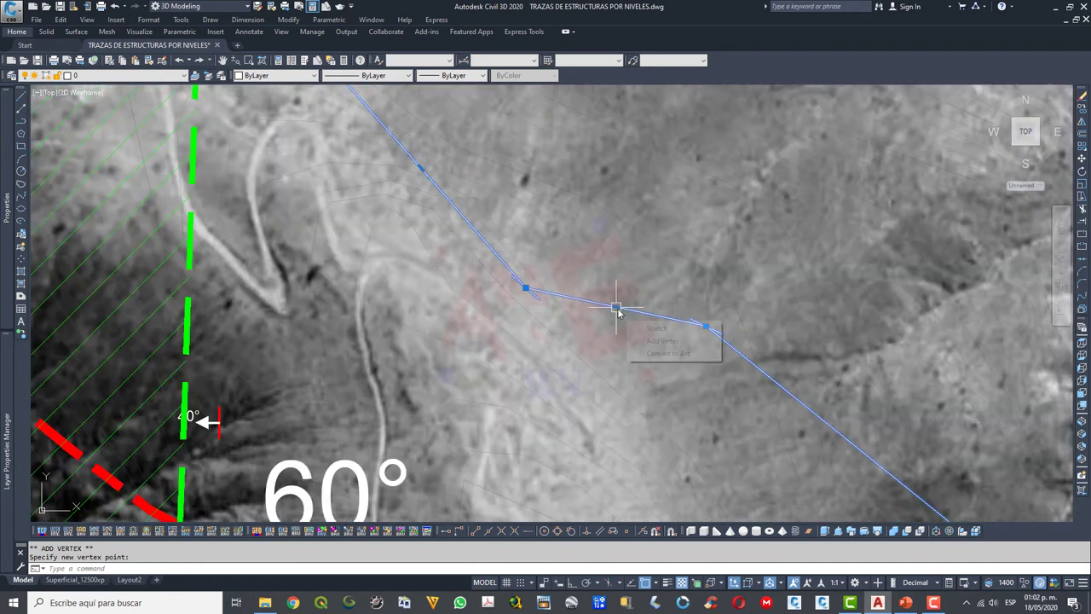
click(649, 341)
click(608, 318)
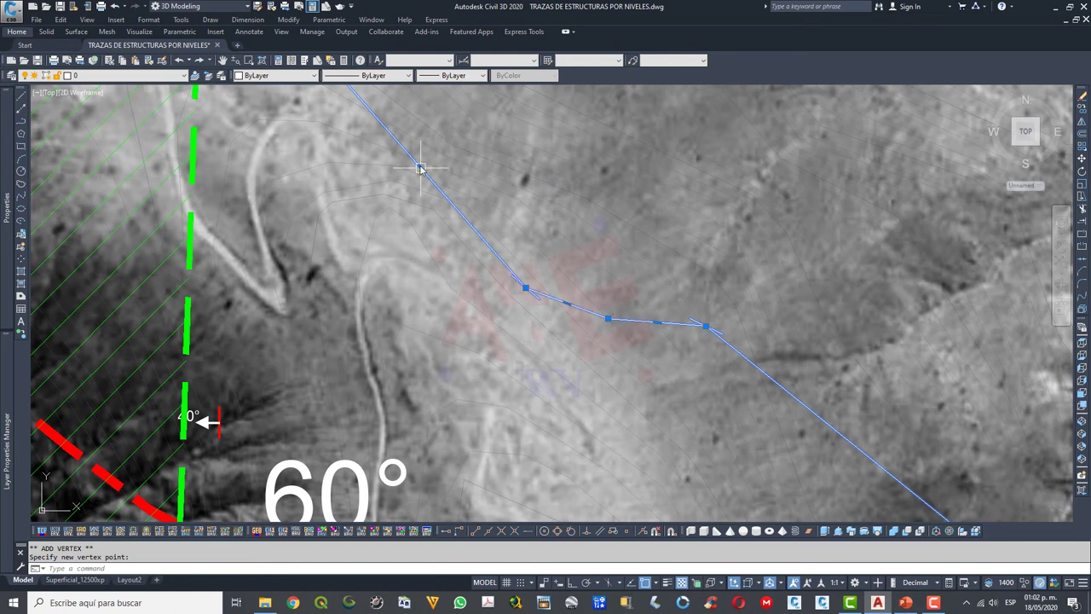
With object snap off, add two more vertices, including one near Falla Mirian
click(460, 198)
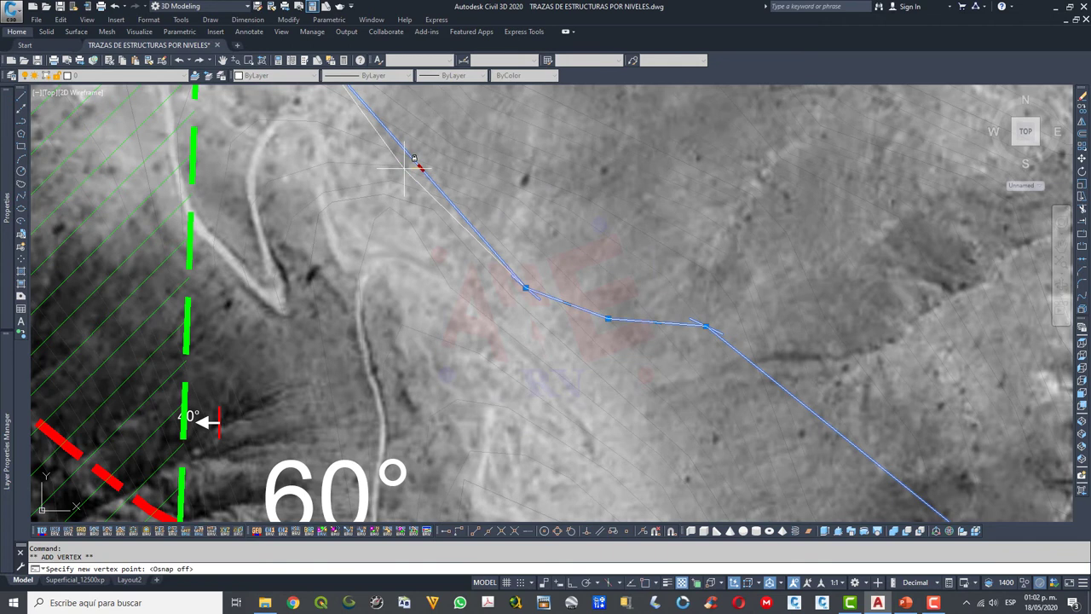
key(F3)
click(418, 167)
scroll(419, 164, down, 2)
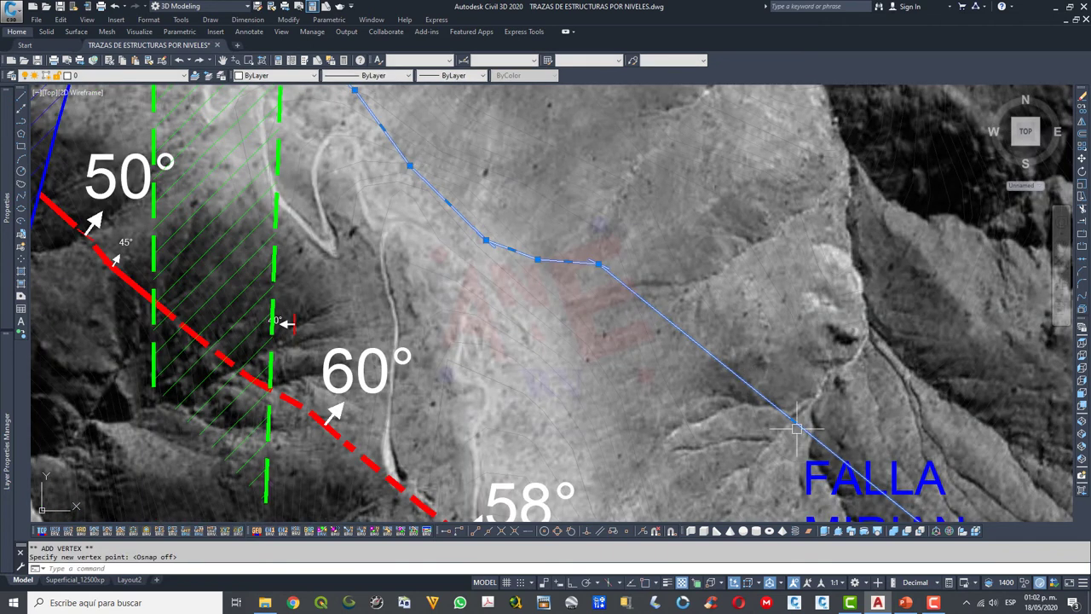
mouse_move(794, 421)
click(833, 452)
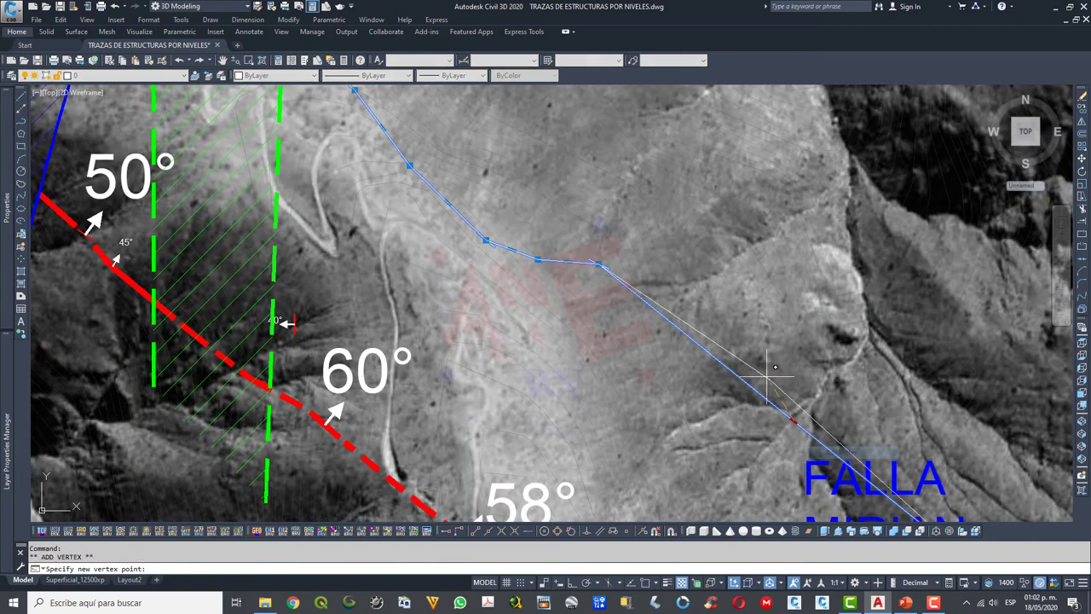
click(682, 299)
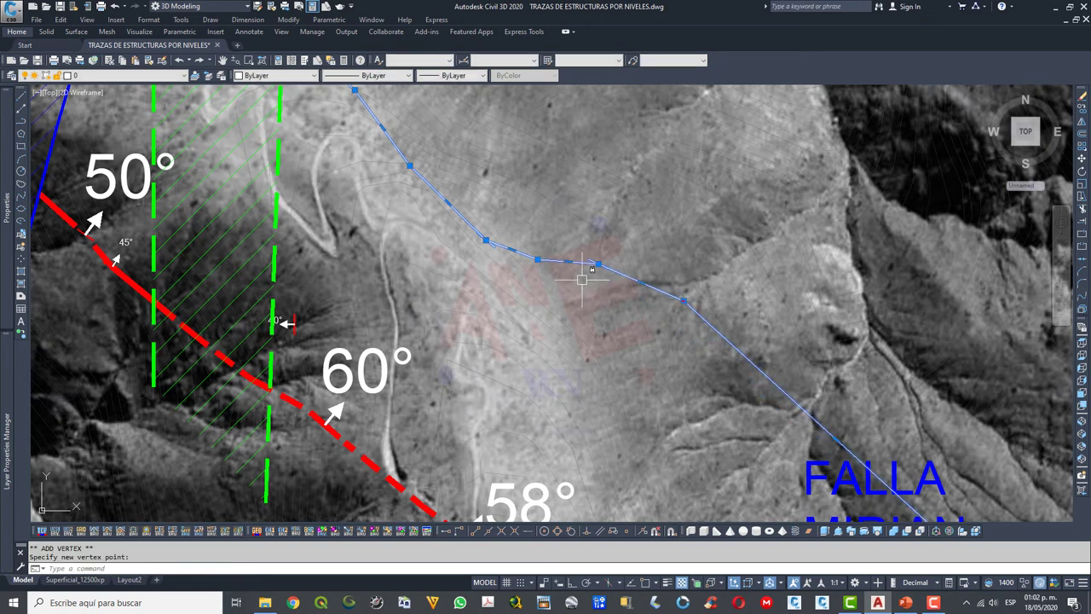
scroll(534, 251, down, 4)
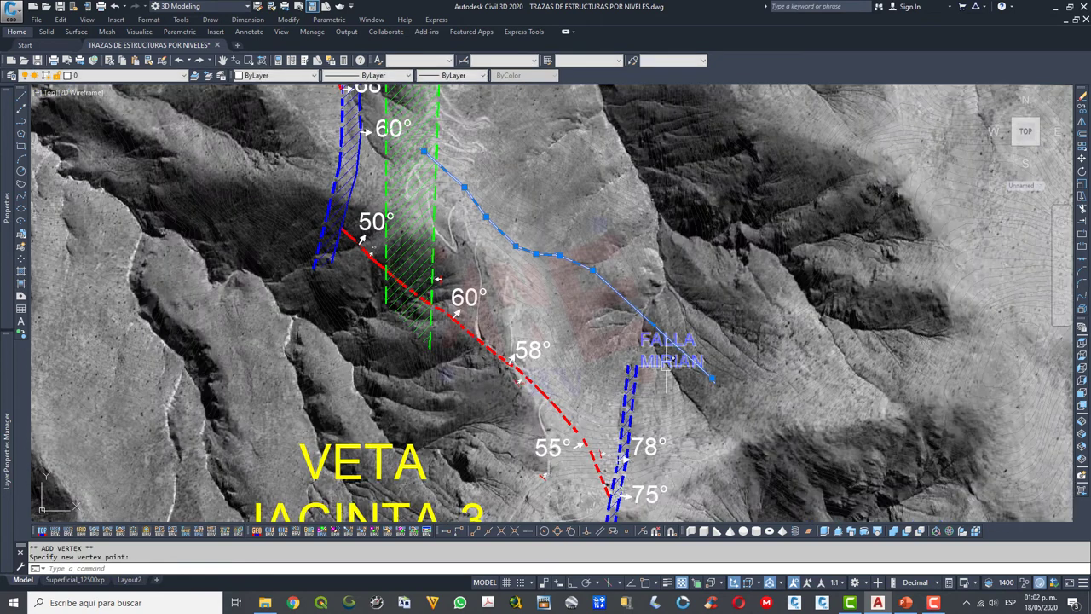
key(Escape)
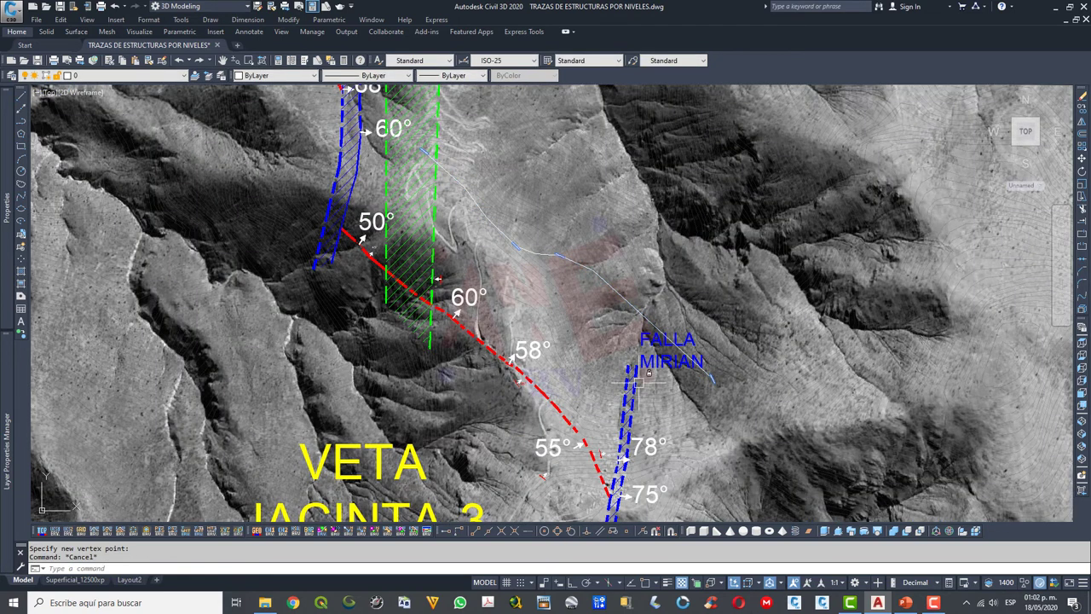
Delete the stray trace piece lying near Falla Mirian
scroll(701, 384, up, 4)
scroll(701, 385, up, 4)
click(699, 384)
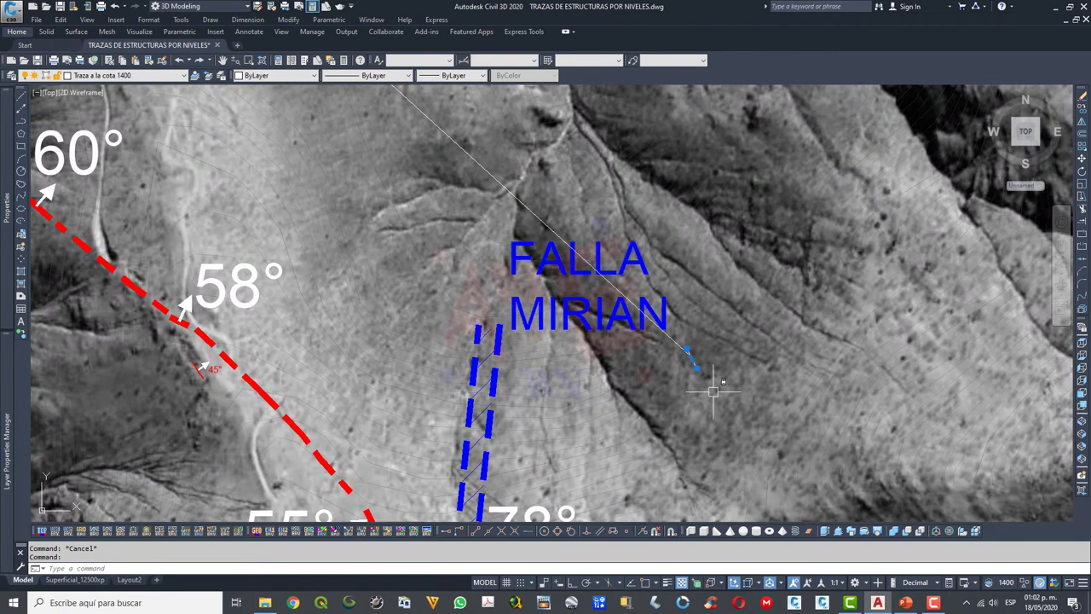
key(Delete)
scroll(648, 383, down, 4)
key(Escape)
Delete the remaining short leftover pieces on layer Traza a la cota 1400
scroll(367, 151, up, 2)
scroll(367, 151, up, 4)
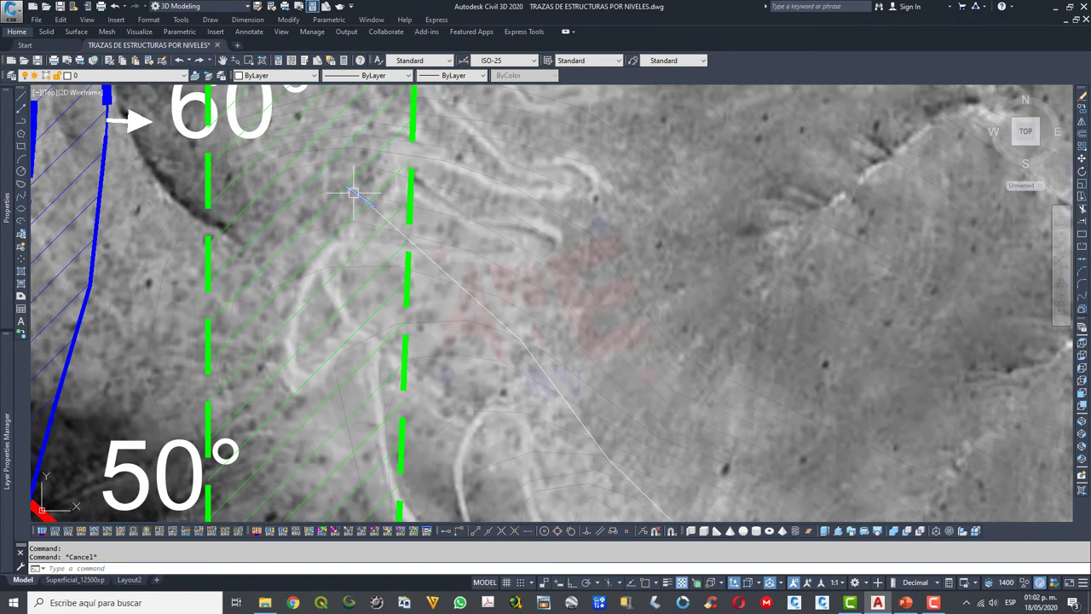
scroll(354, 186, up, 2)
click(334, 179)
scroll(361, 156, down, 2)
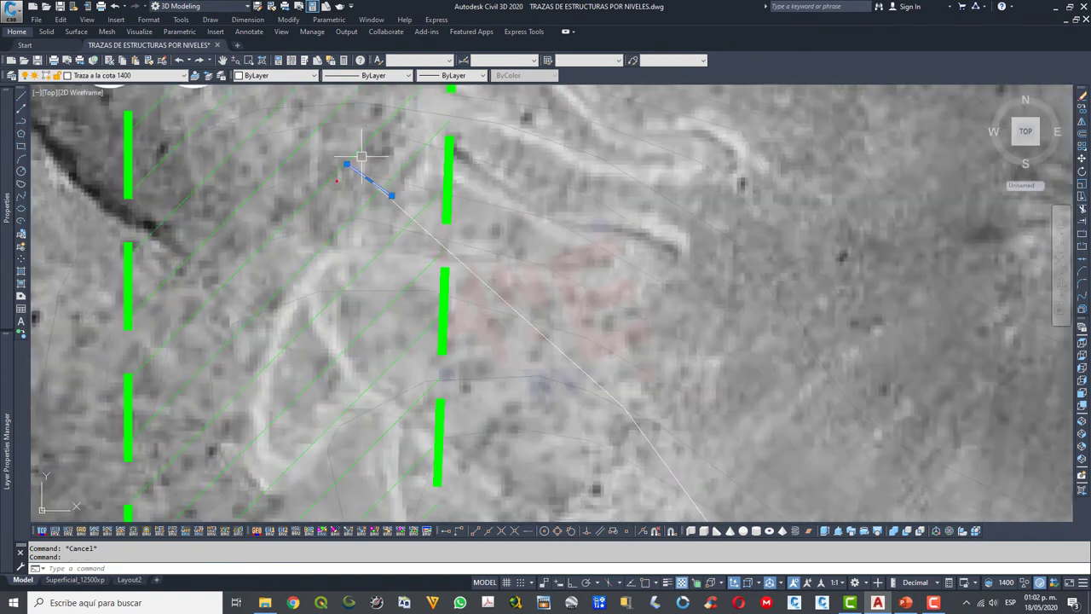
scroll(361, 156, down, 3)
scroll(581, 409, up, 4)
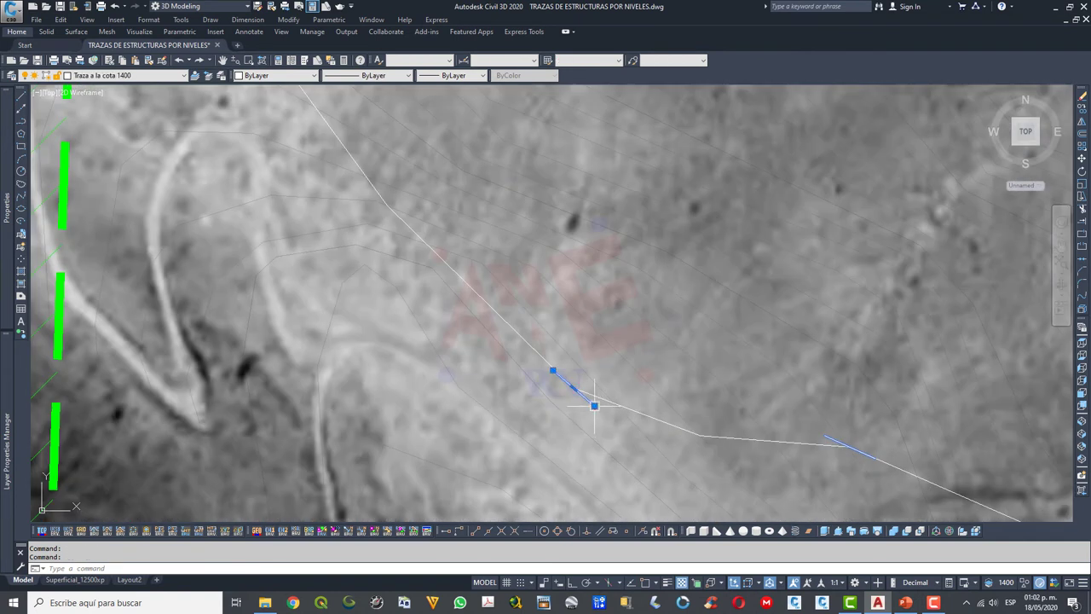
scroll(594, 406, down, 2)
scroll(702, 398, down, 2)
scroll(657, 382, up, 5)
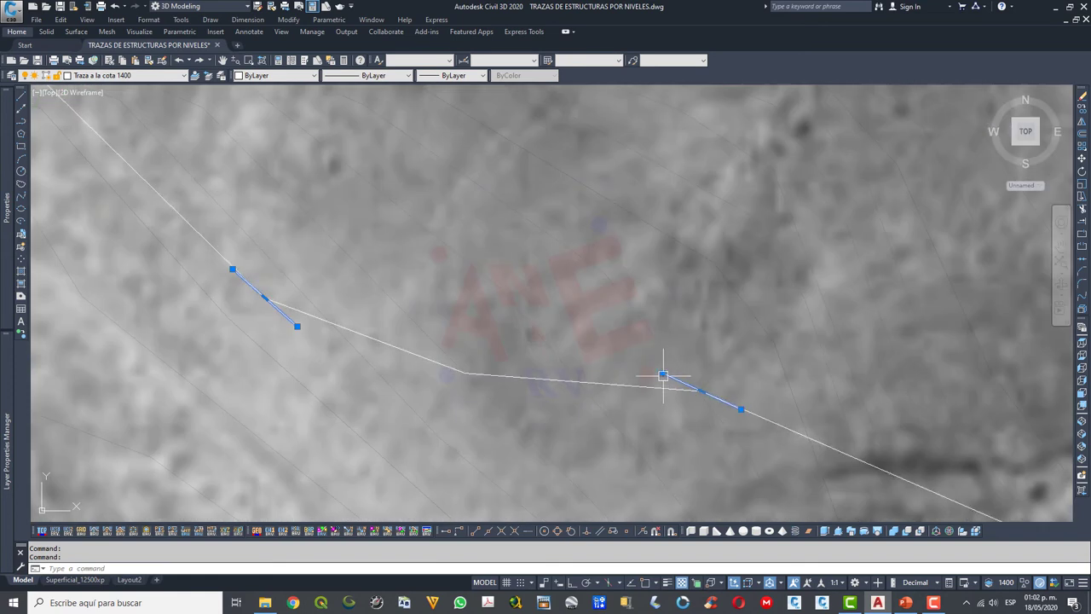
scroll(663, 375, down, 2)
scroll(571, 347, down, 2)
key(Delete)
scroll(507, 290, up, 2)
scroll(507, 290, up, 2)
Snap the new trace's start point onto the green dashed line with Osnap on
click(507, 290)
scroll(478, 265, up, 2)
click(453, 242)
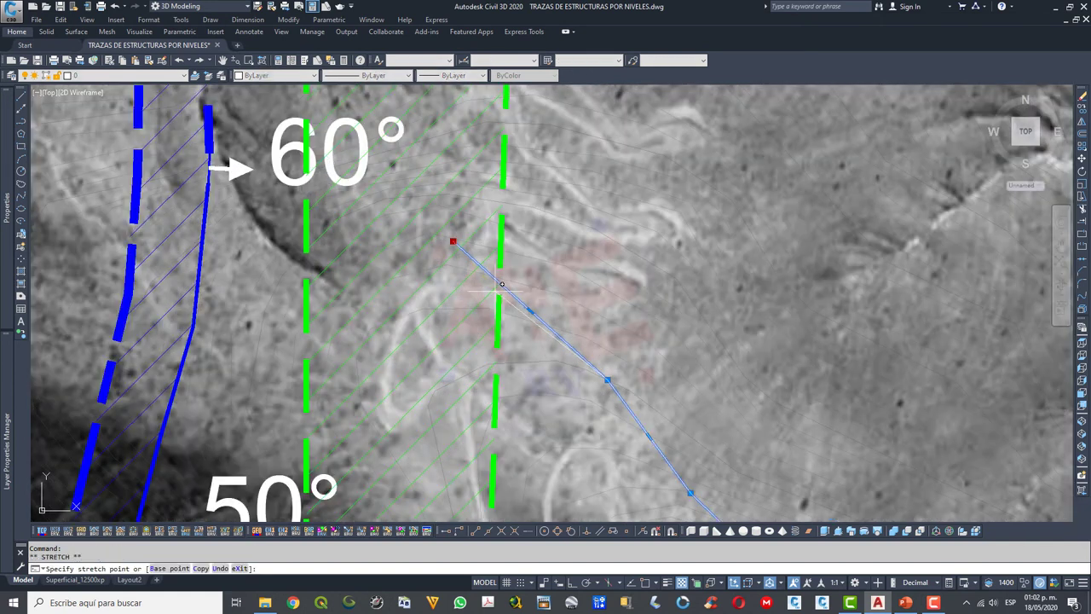
key(F3)
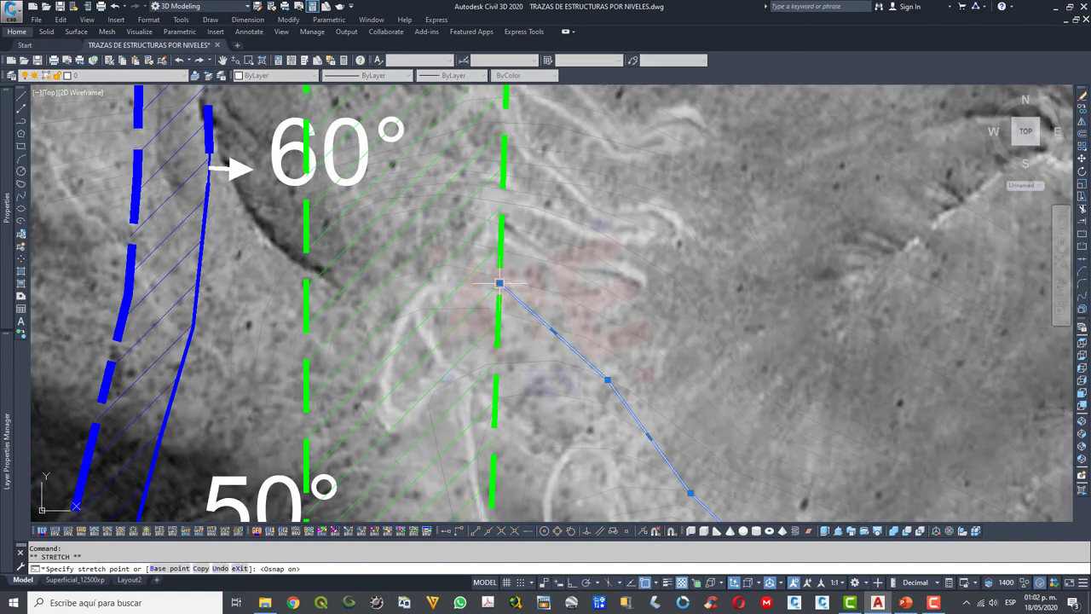
click(500, 282)
key(Escape)
Add an extra bend vertex near the lower end of the trace
click(597, 366)
key(F3)
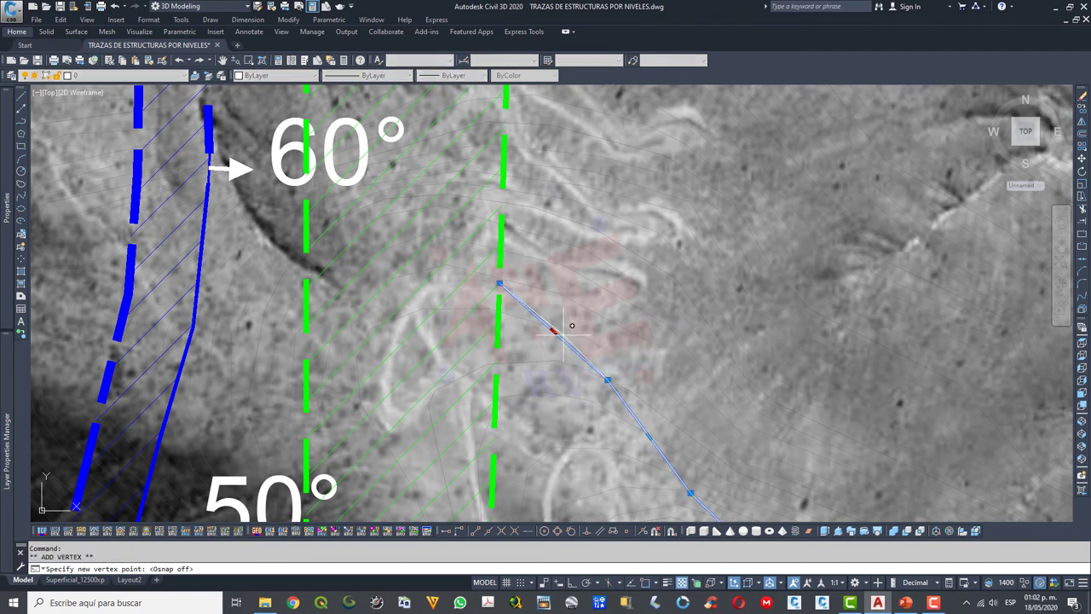
scroll(549, 320, down, 5)
key(Escape)
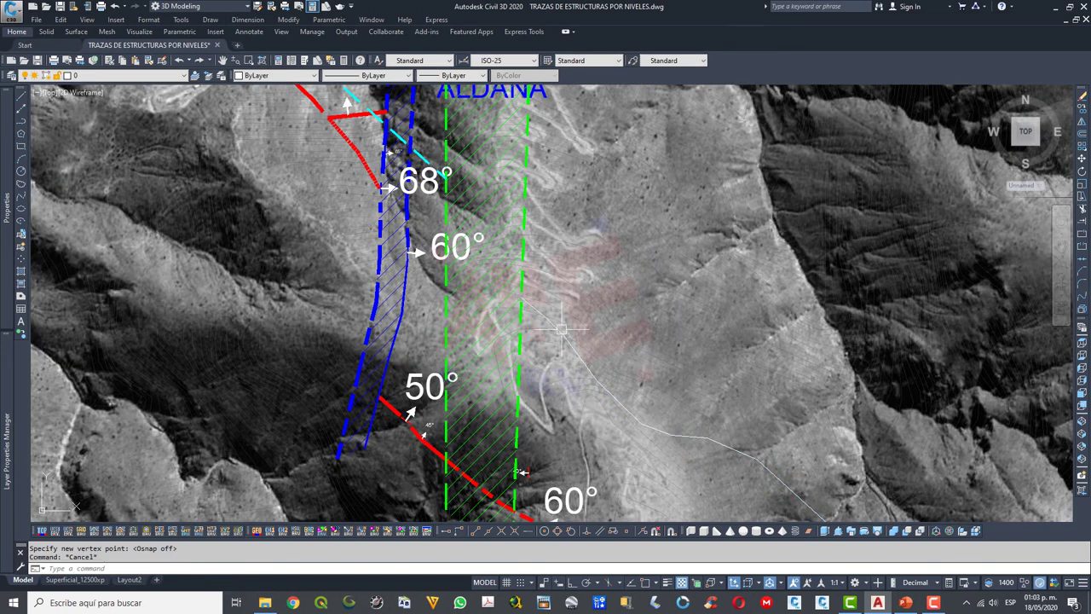
scroll(692, 420, up, 2)
scroll(693, 419, up, 2)
click(661, 389)
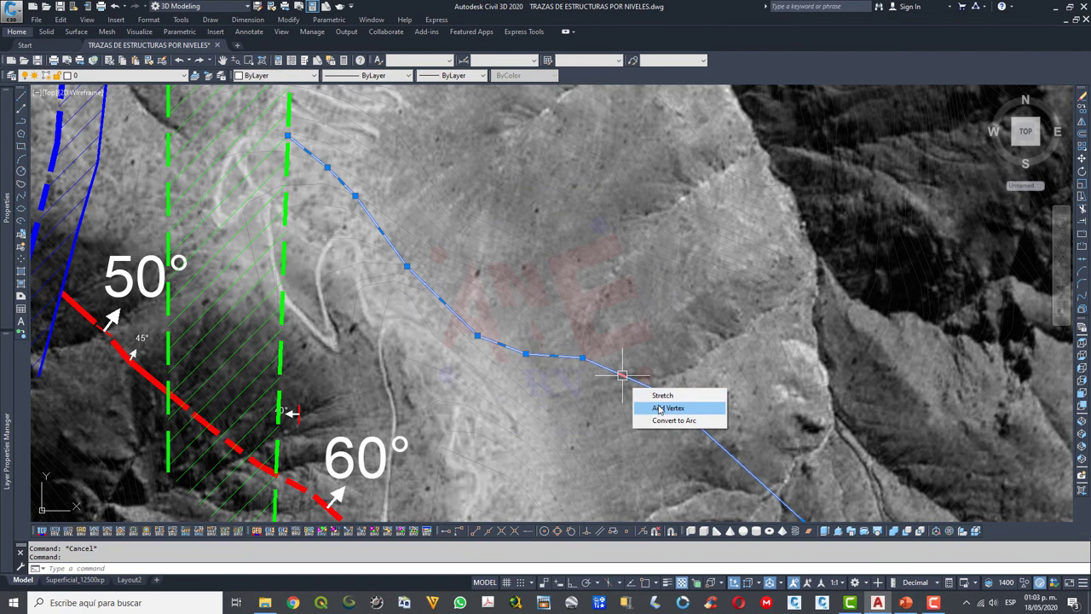
click(660, 404)
click(628, 373)
scroll(628, 373, down, 2)
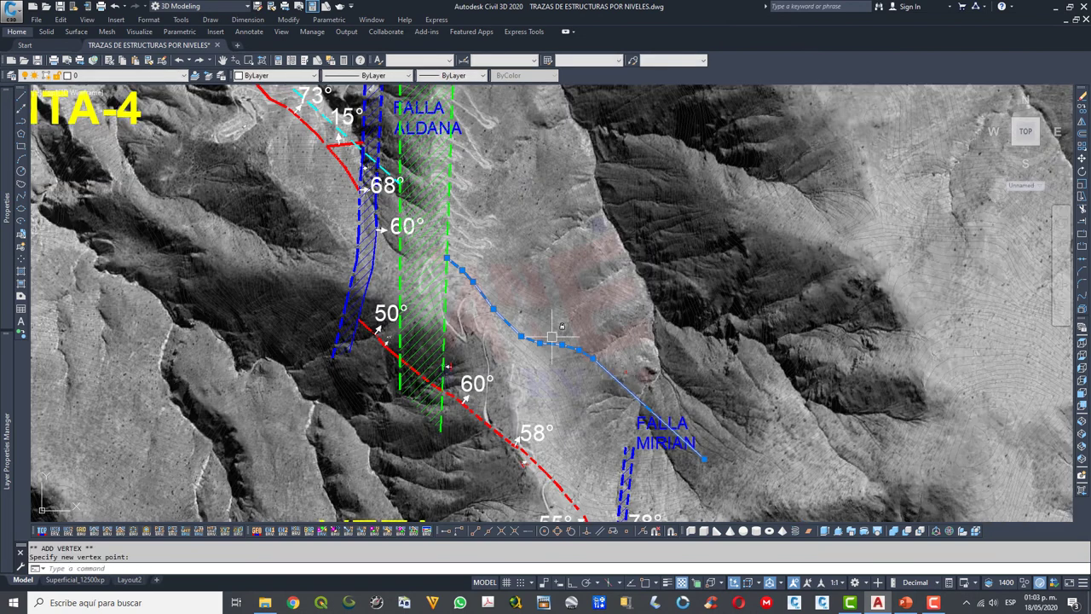
Snap the trace's far endpoint onto the Falla Mirian trace
click(701, 456)
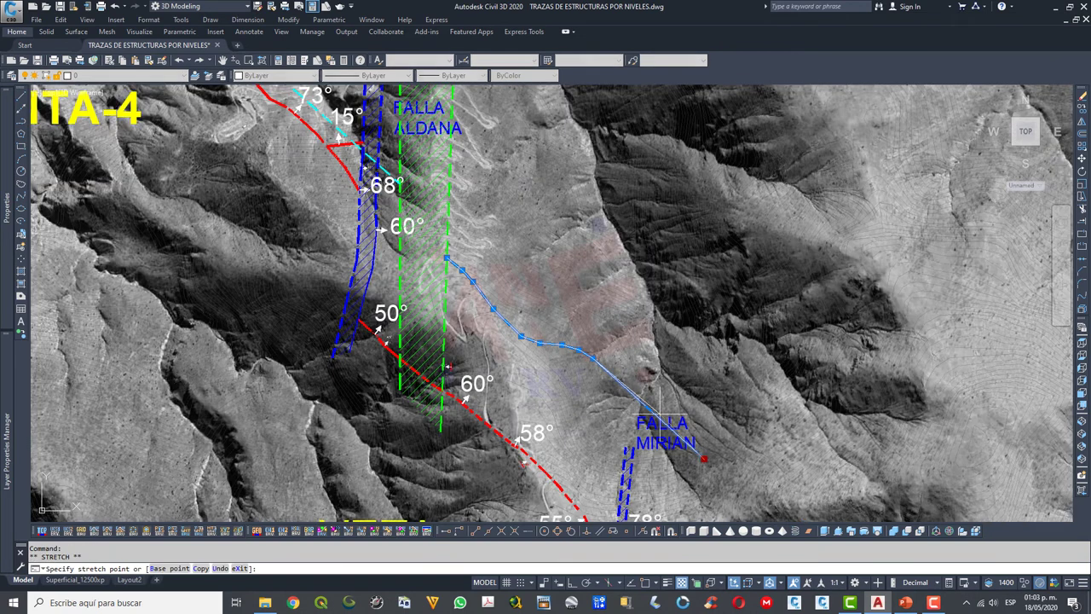
key(F3)
click(656, 416)
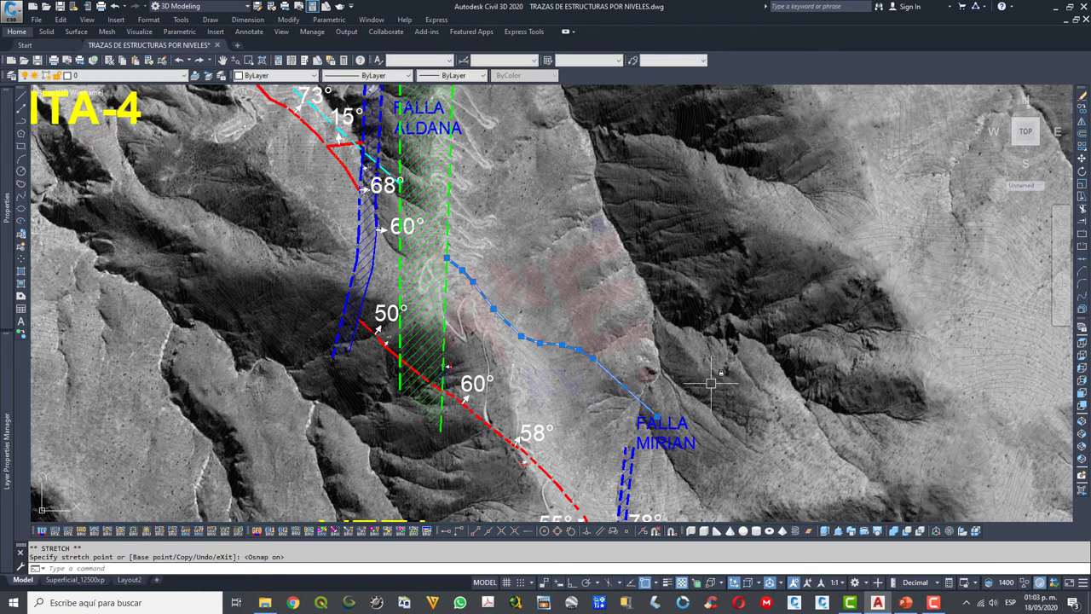
key(Escape)
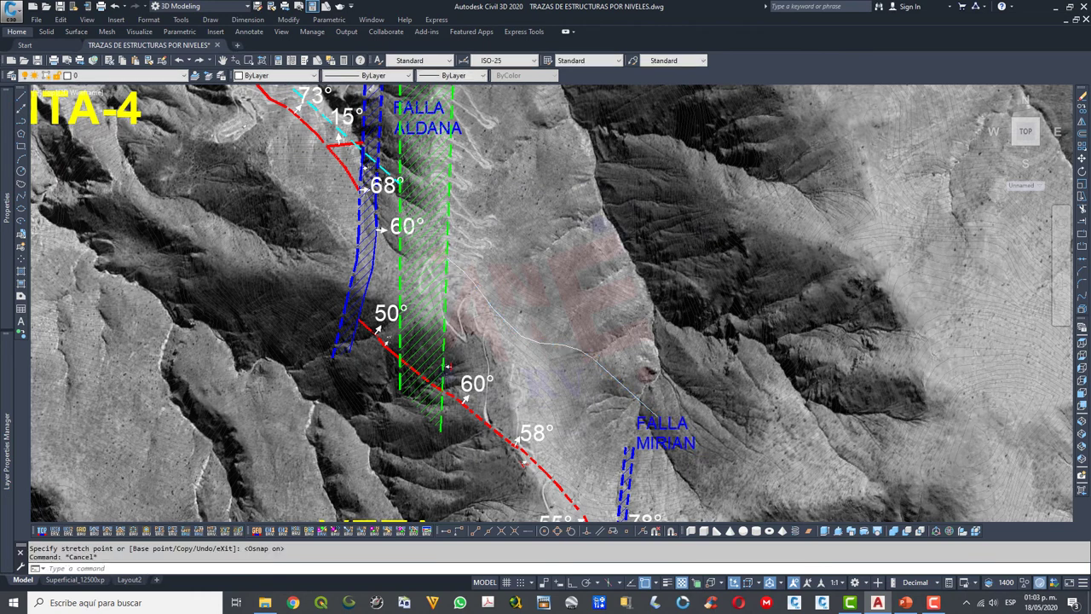
scroll(558, 384, down, 2)
click(382, 178)
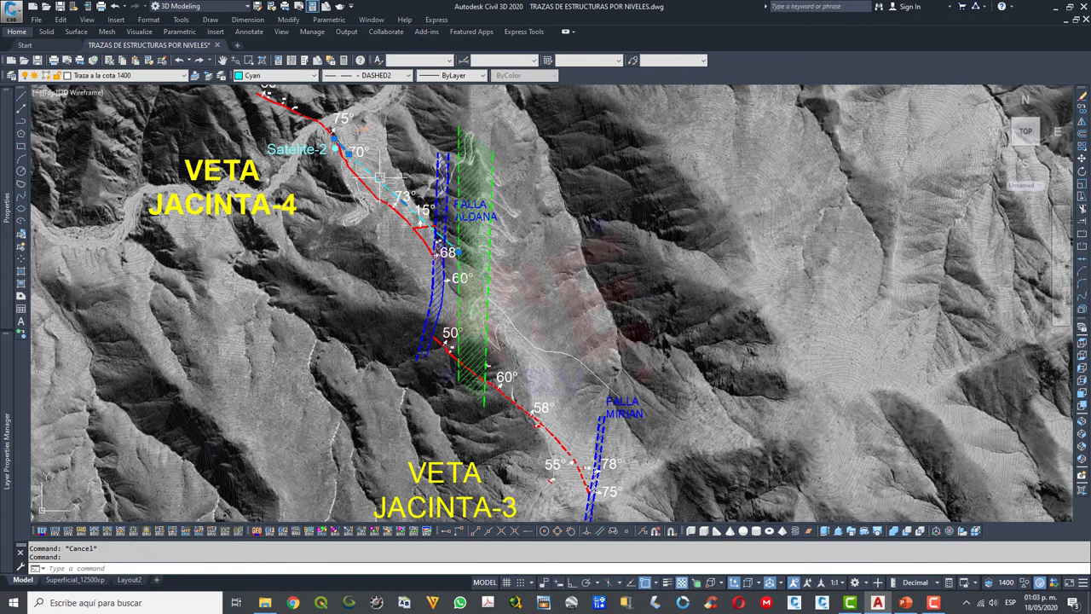
Apply the cyan Satelite-2 trace's properties to the new trace with MATCHPROP
click(148, 60)
key(Escape)
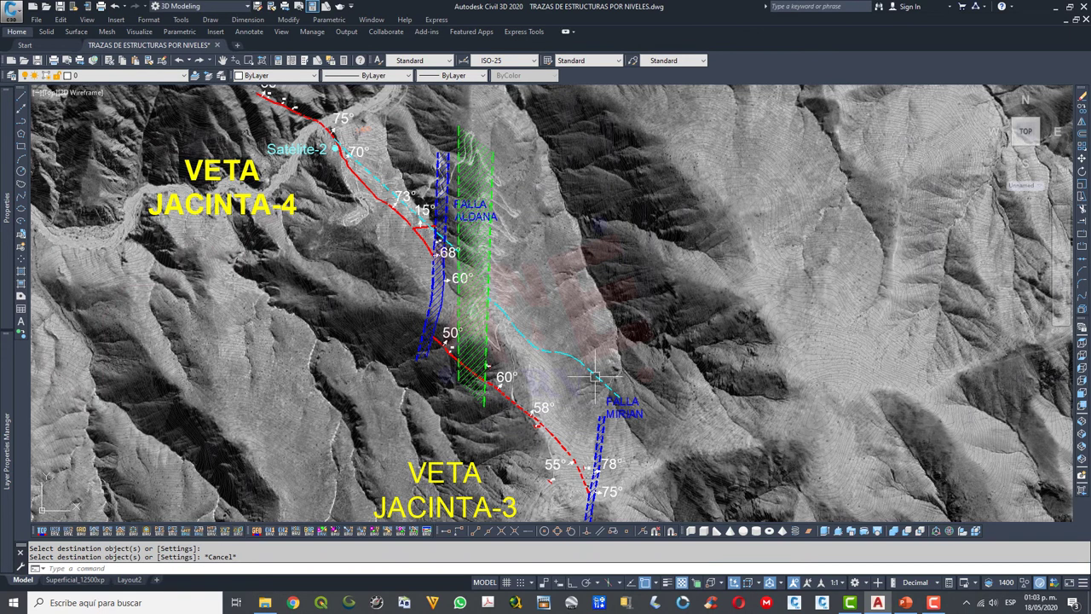
scroll(557, 326, down, 2)
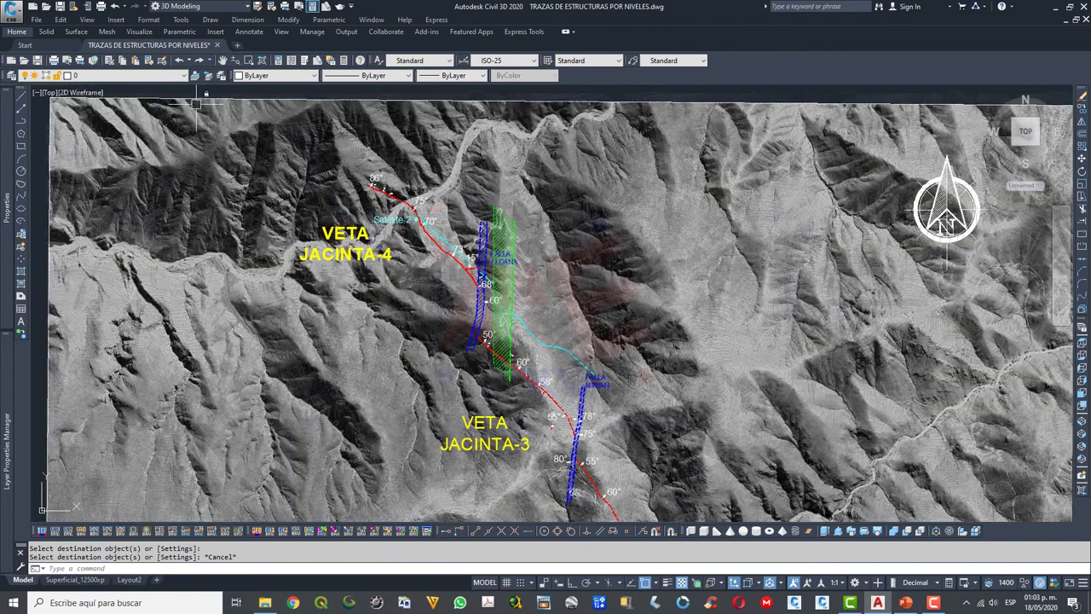
click(184, 77)
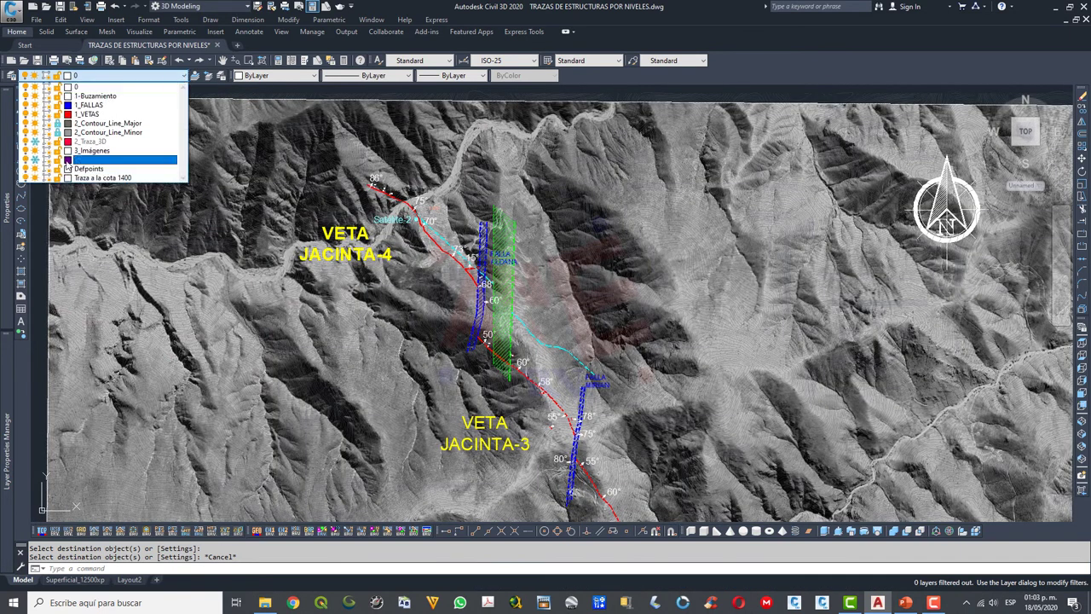
Freeze the 3_Imagenes layer and orbit into a tilted 3D view
click(35, 150)
text(orbit)
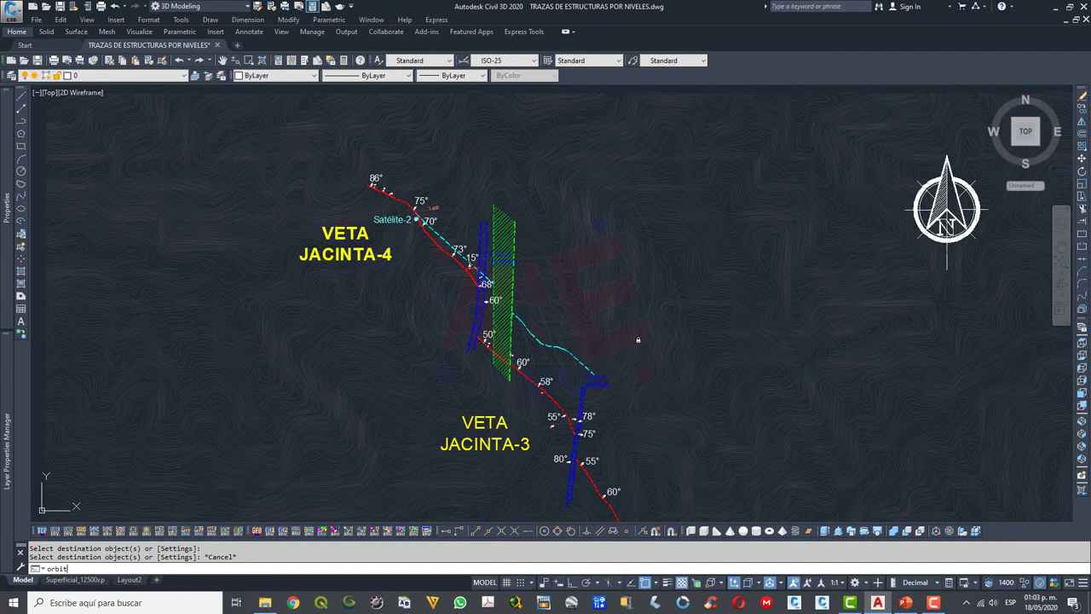
key(Return)
mouse_move(524, 381)
mouse_down()
mouse_move(541, 222)
mouse_move(520, 360)
mouse_move(609, 363)
mouse_move(604, 348)
mouse_move(586, 362)
mouse_move(572, 348)
mouse_up()
scroll(562, 346, up, 2)
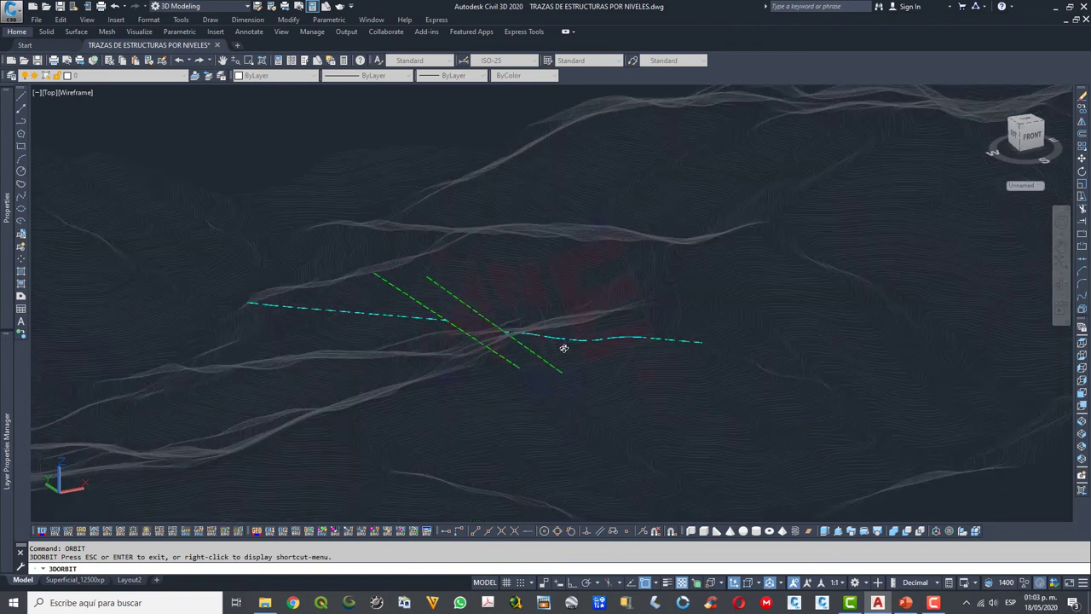
scroll(560, 346, up, 2)
key(Escape)
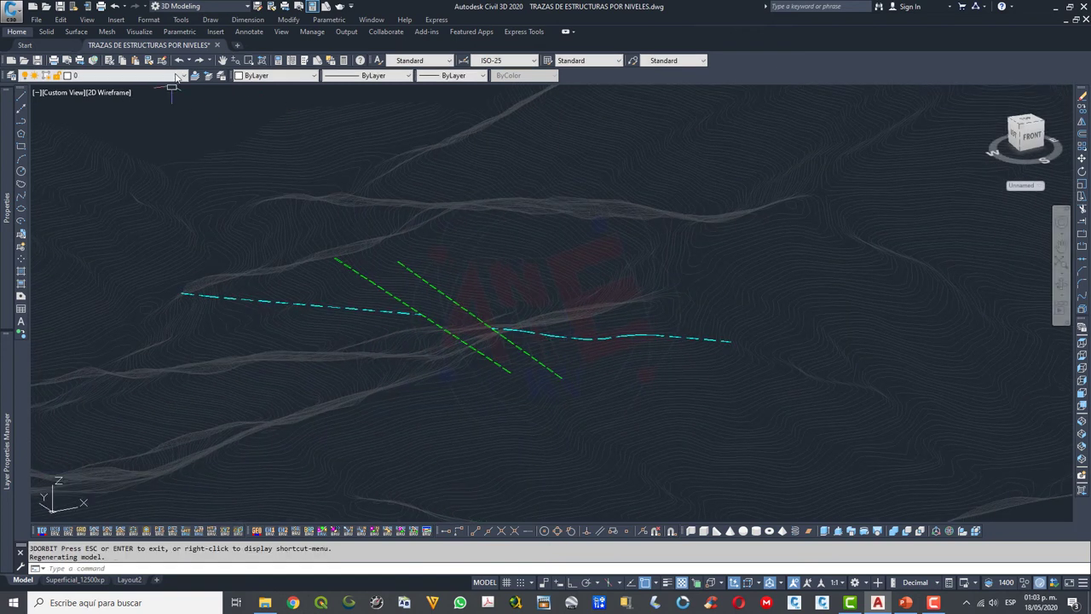
Turn on the layer holding the red and blue 3D traces
click(183, 76)
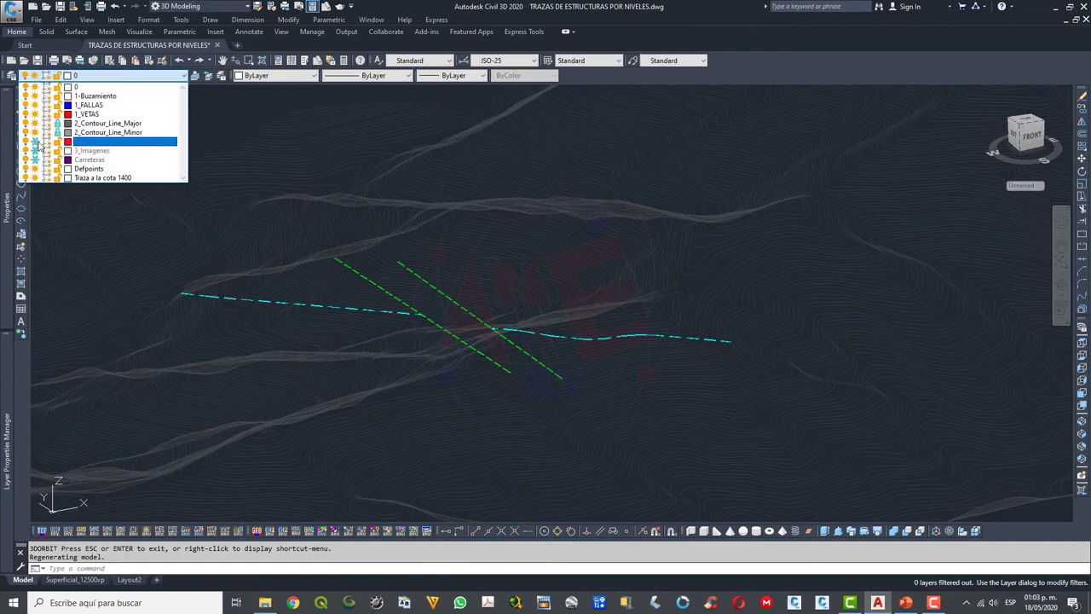
click(35, 142)
click(361, 175)
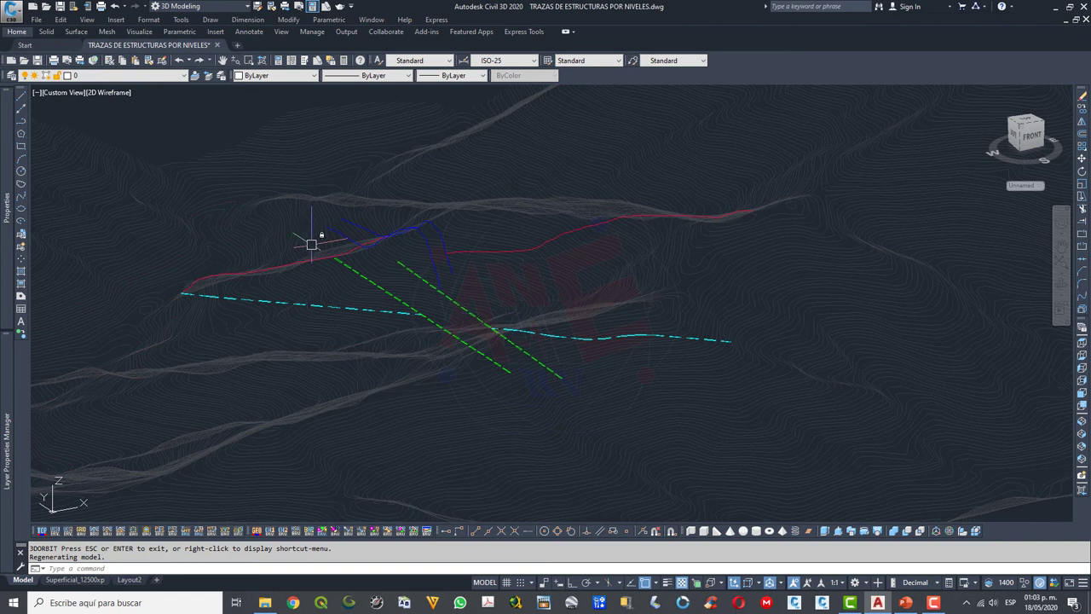
click(550, 568)
Loft the left and right red 3D traces each down to the cyan dashed line
text(laft)
key(Return)
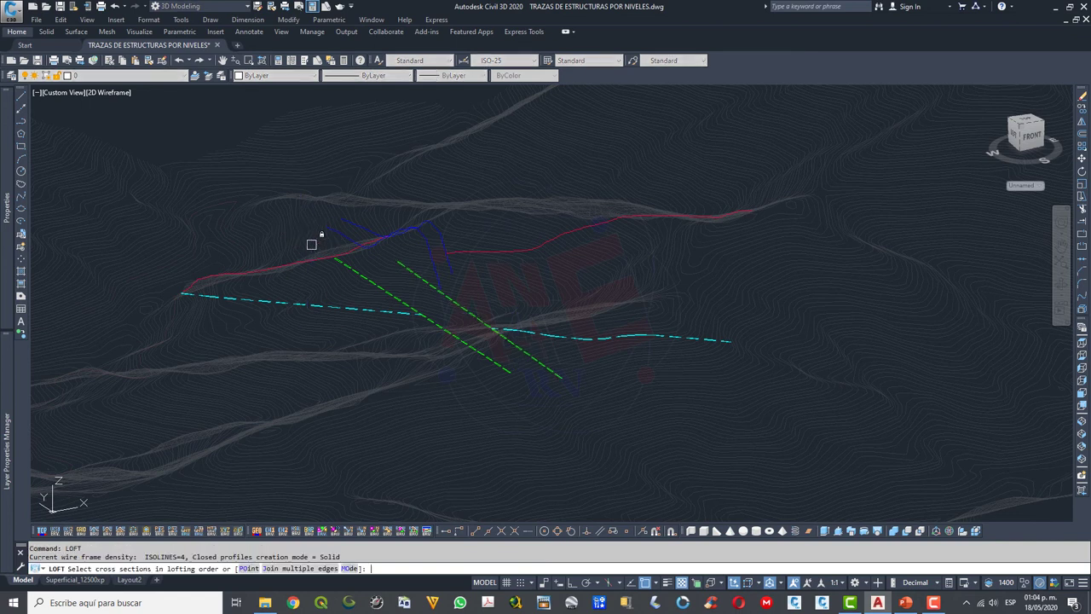
click(324, 256)
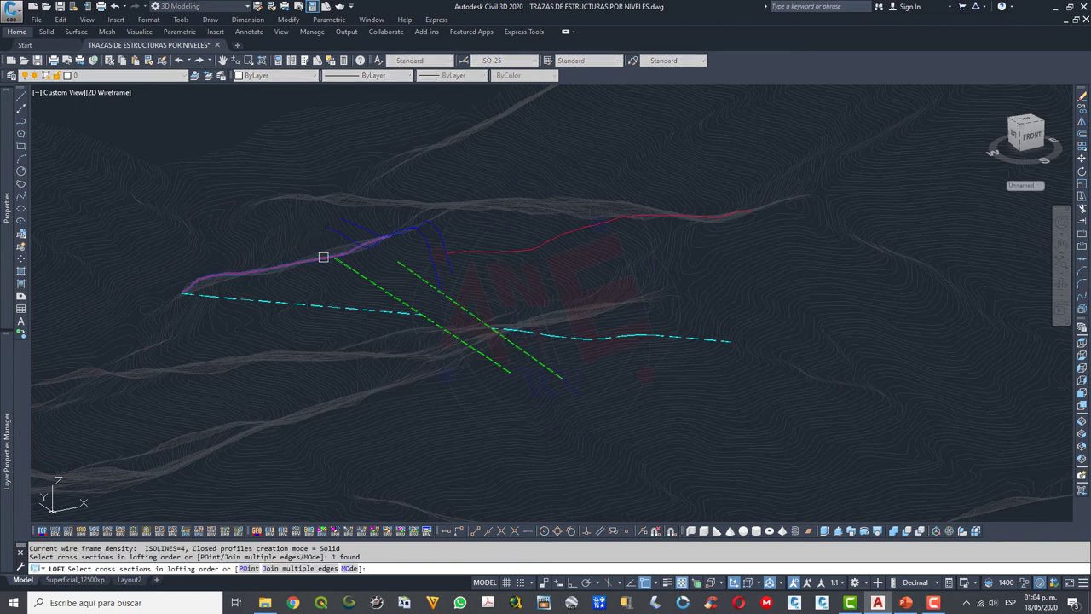
click(325, 306)
key(Return)
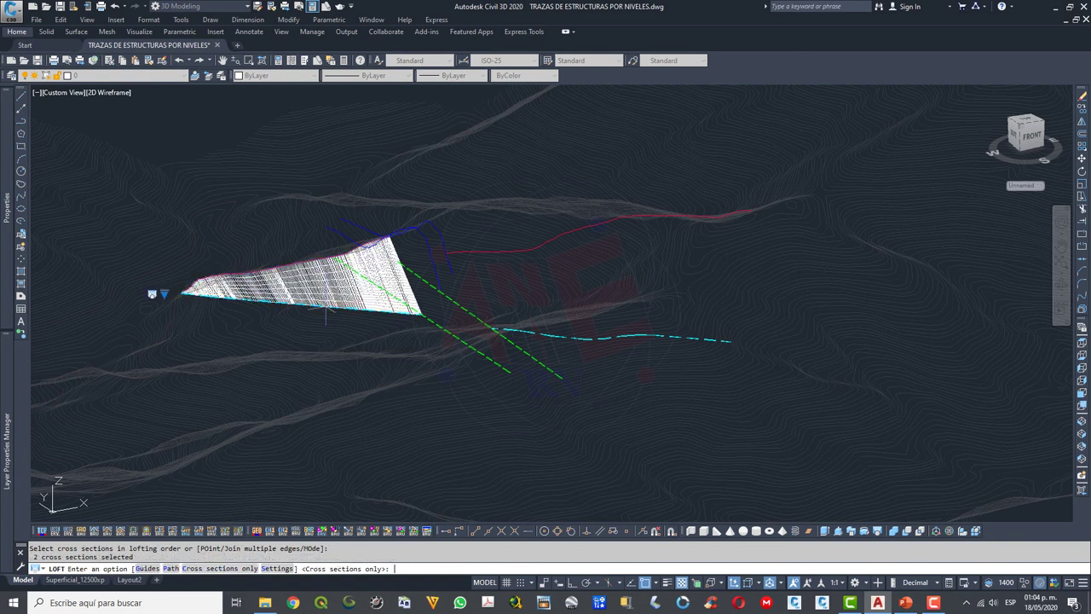
key(Return)
key(Return)
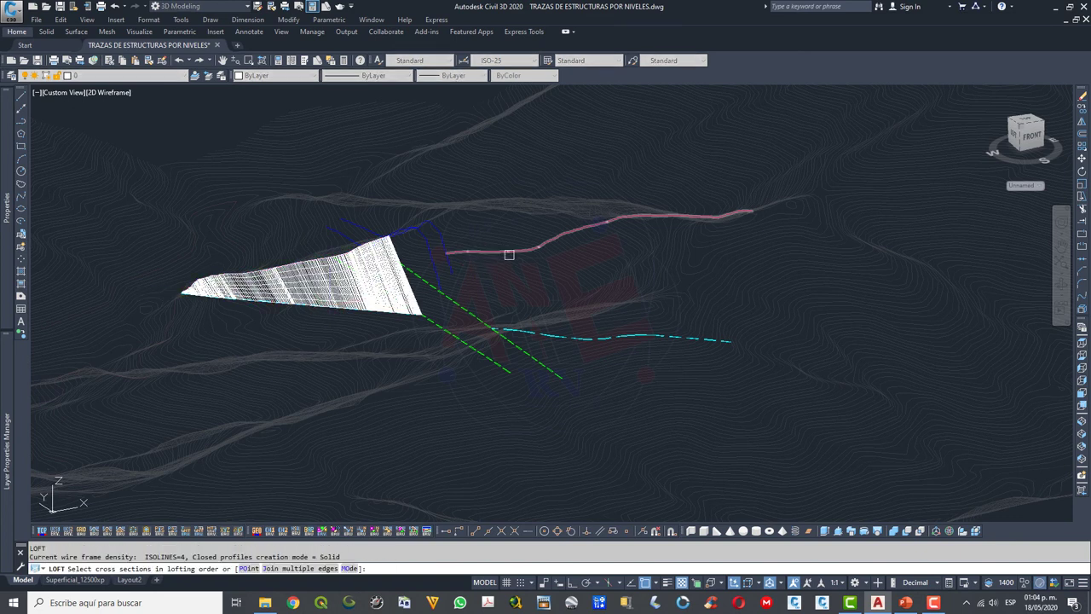
click(506, 254)
click(586, 343)
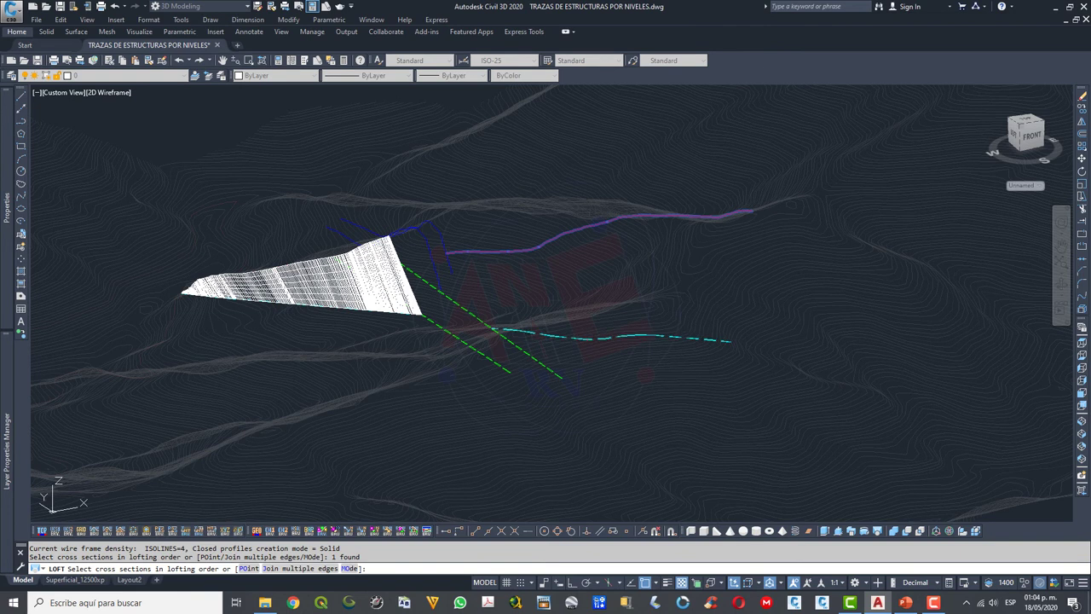
key(Return)
key(Return)
Set the colour of both new vein surfaces to Red
click(567, 300)
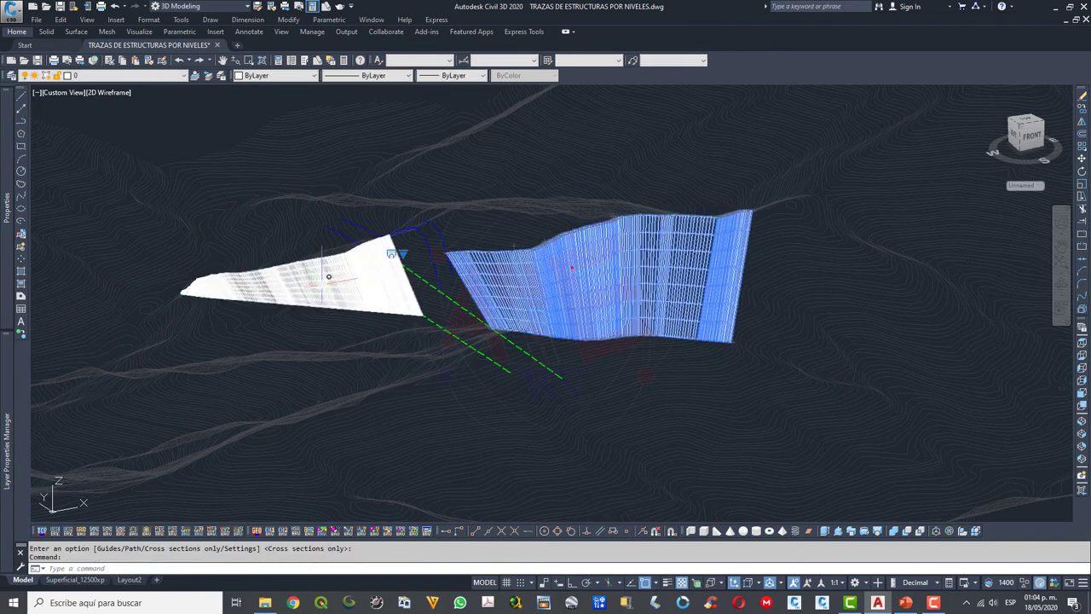
click(323, 276)
click(315, 76)
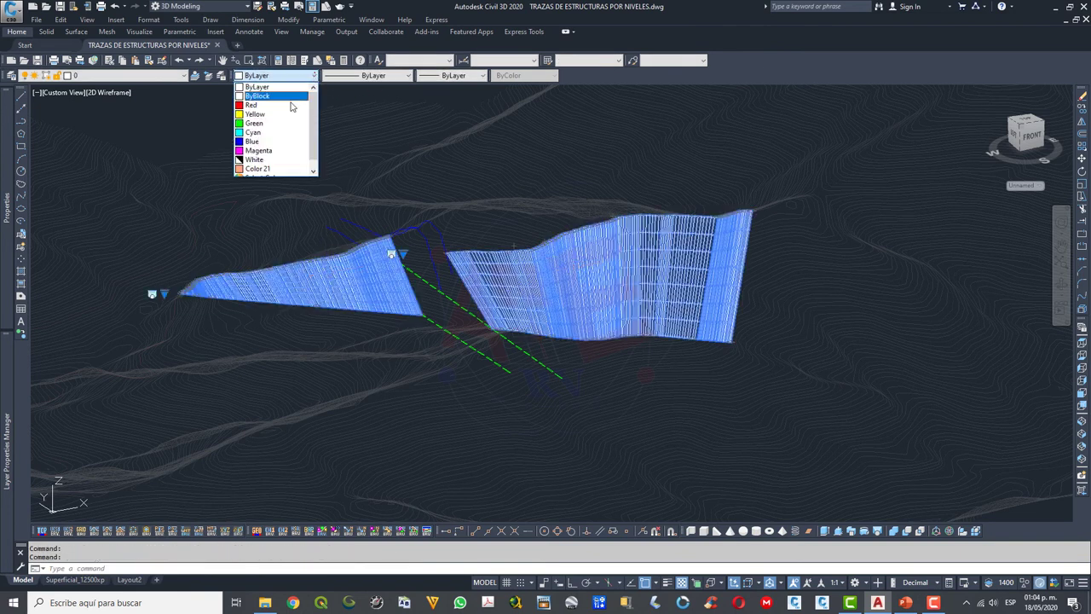
click(289, 109)
key(Escape)
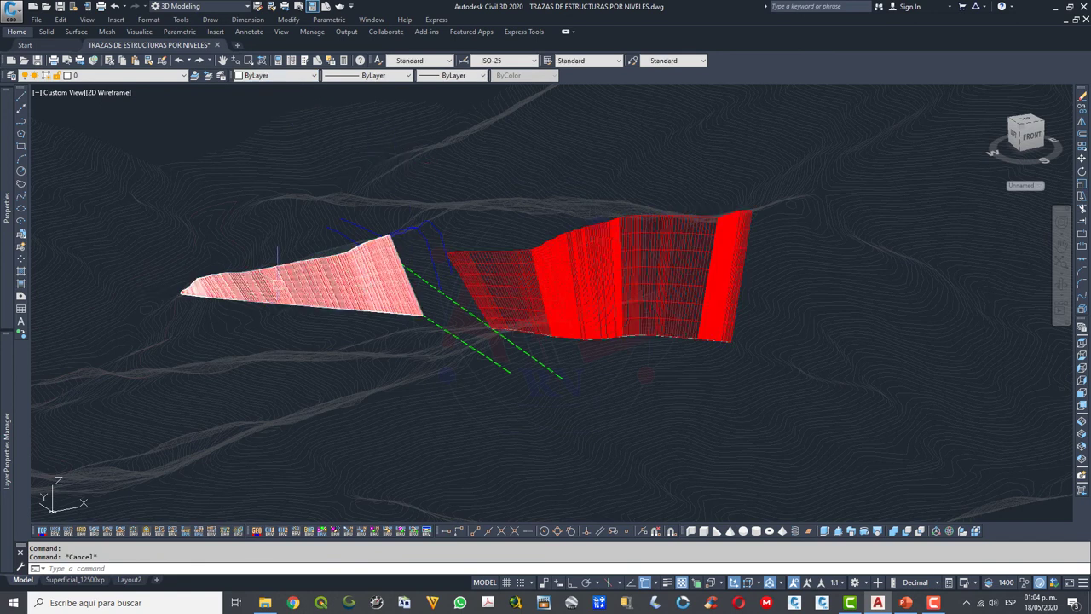
click(551, 568)
text(lof)
key(Return)
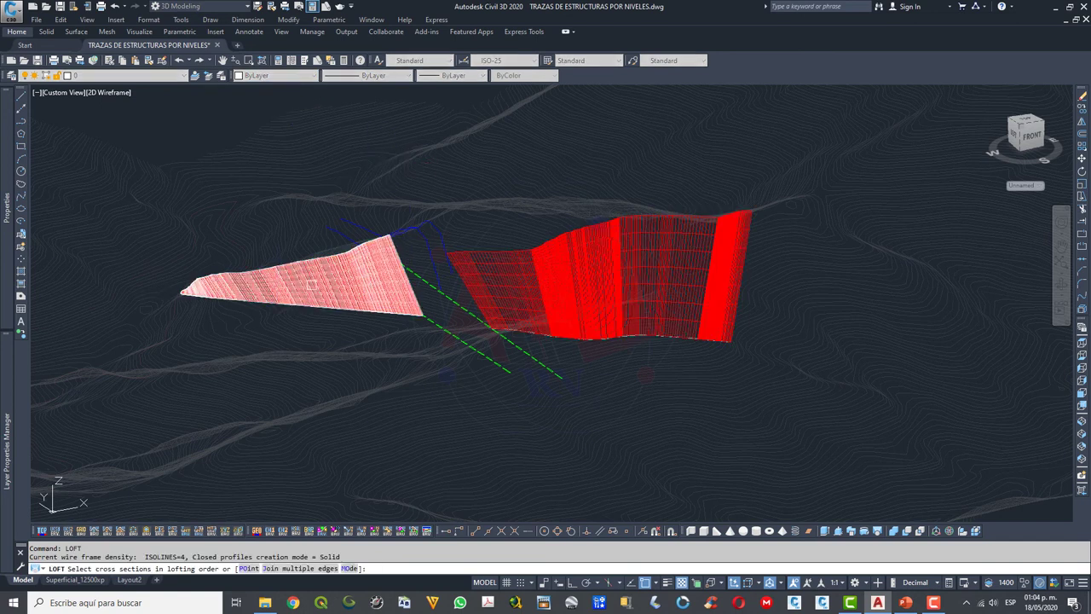
Loft each blue fault trace down to its green dashed 1400-level line
click(429, 247)
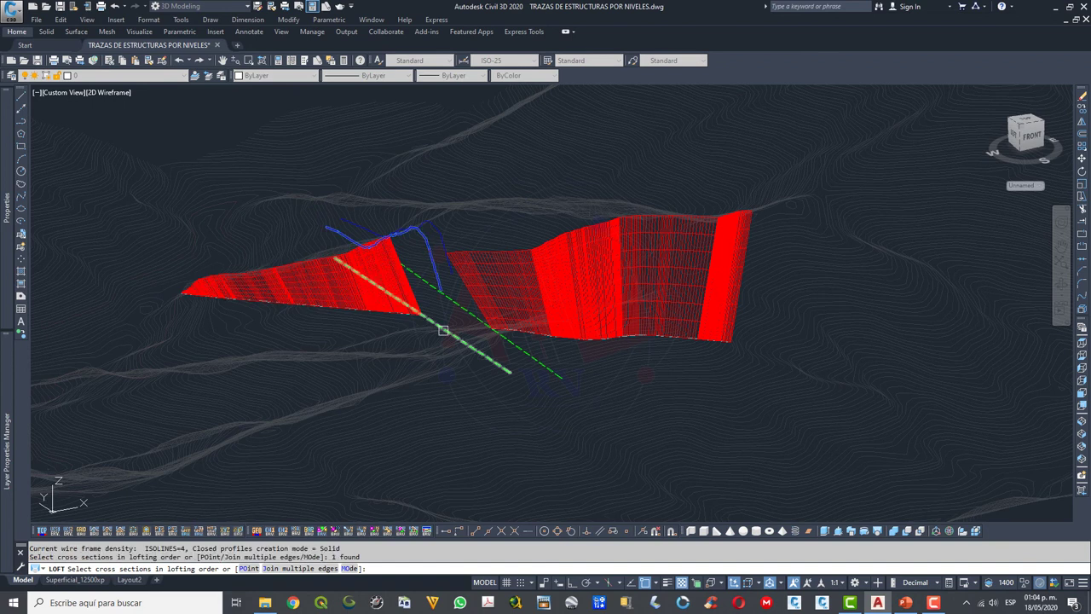
click(461, 322)
key(Return)
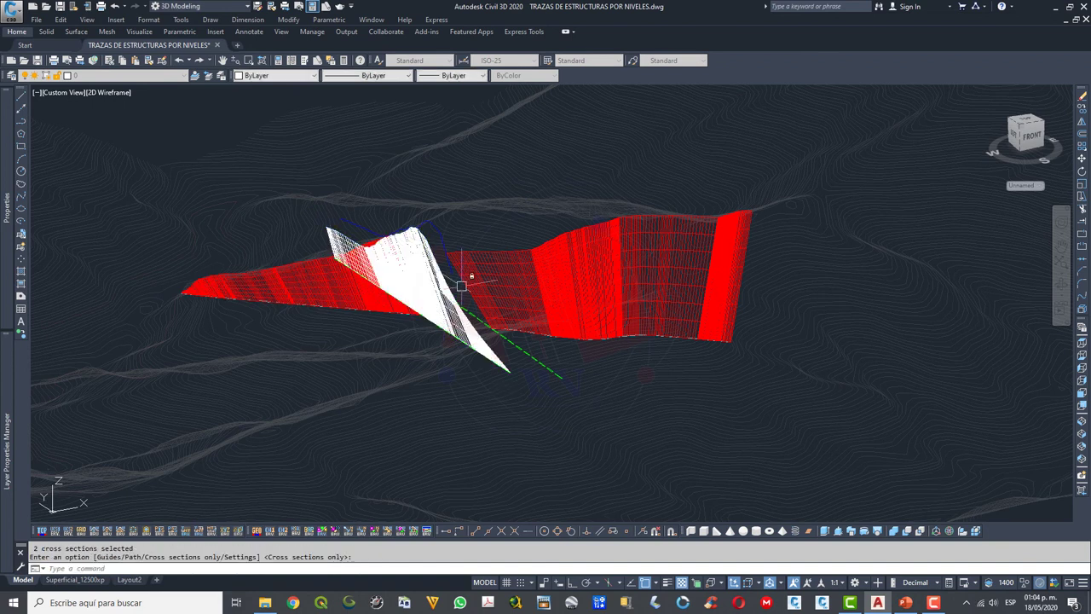
key(Return)
key(Return)
click(443, 237)
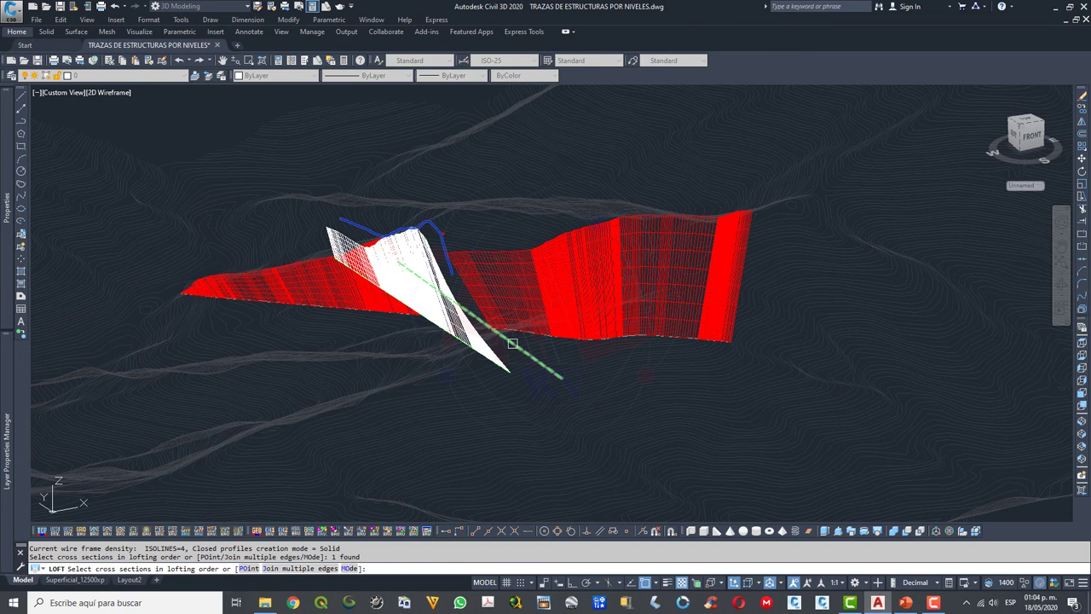
click(556, 378)
key(Return)
key(Return)
Set the colour of the new fault surfaces to Blue
click(409, 274)
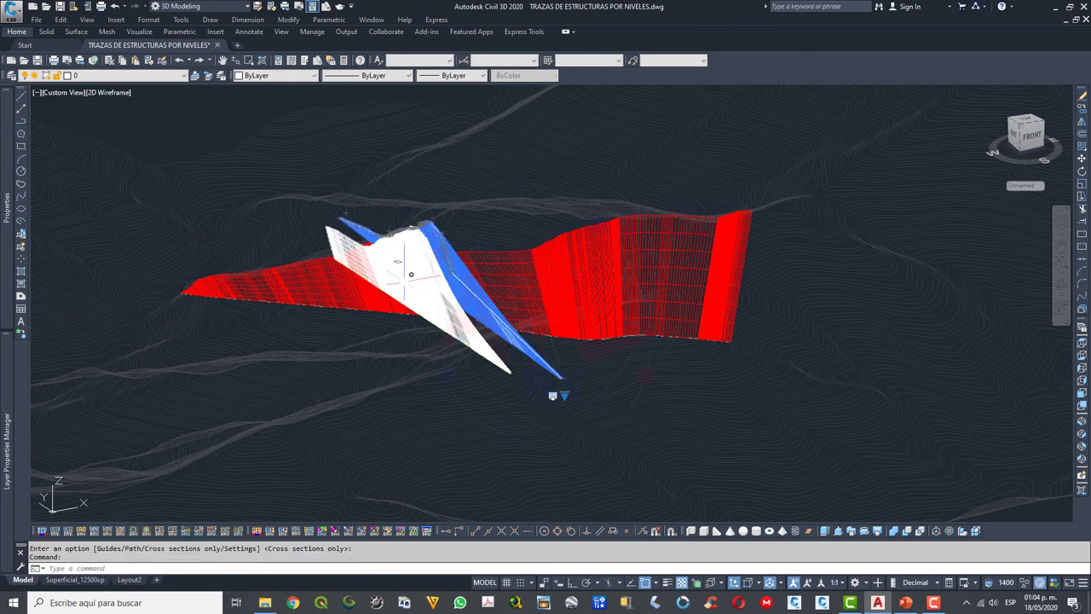
click(318, 75)
click(273, 139)
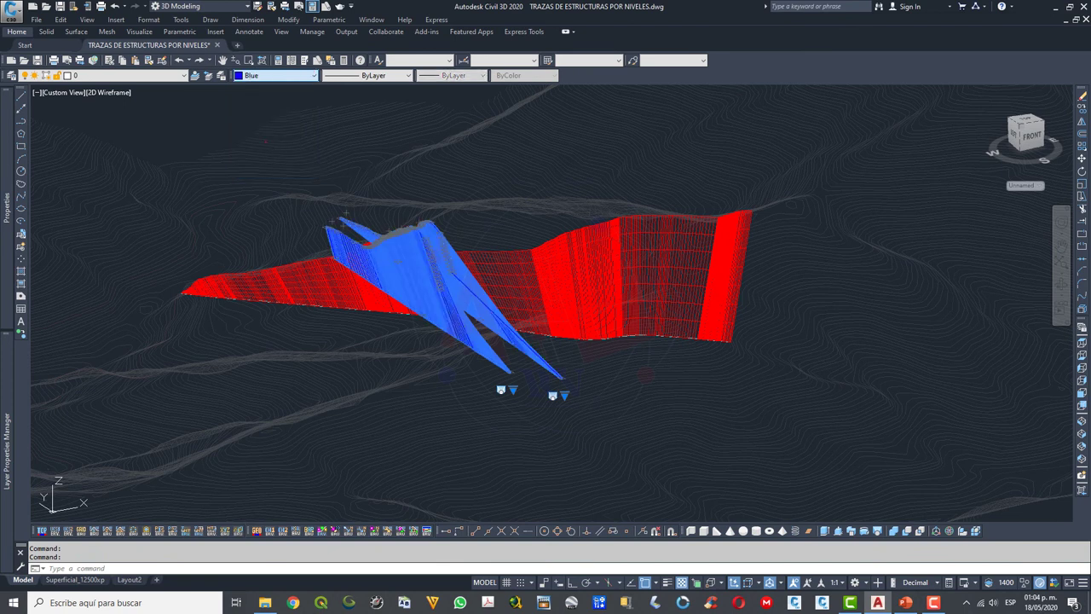
key(Escape)
Switch the visual style to Realistic using VSCURRENT
text(vscurrent)
key(Return)
text(orbi)
key(Return)
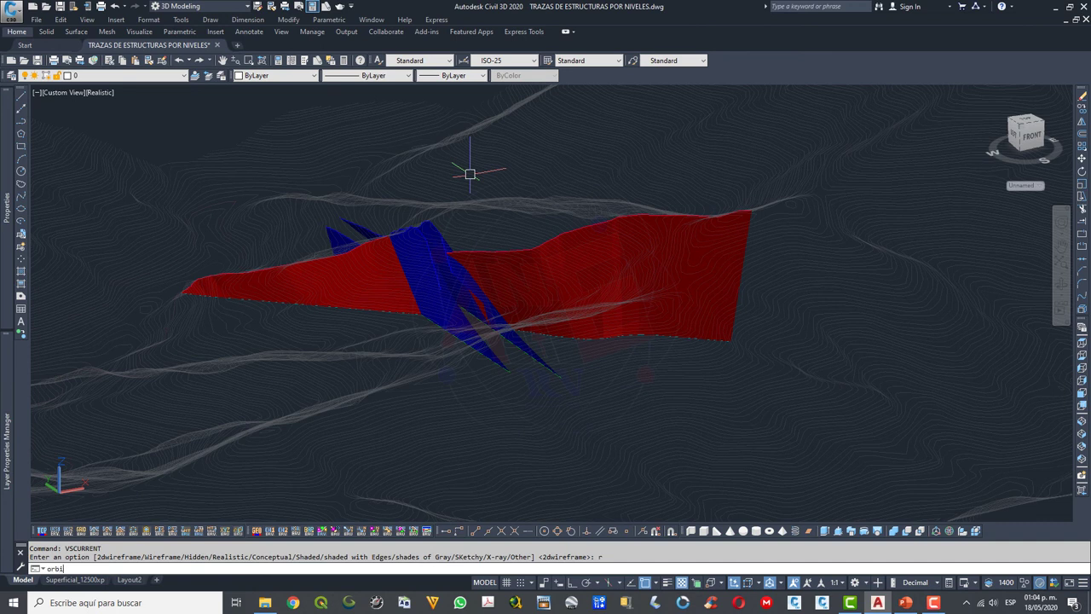
Orbit around the red vein and blue fault surfaces to inspect them in 3D
text(t)
key(Return)
mouse_move(466, 290)
mouse_down()
mouse_move(470, 281)
mouse_move(555, 289)
mouse_move(485, 317)
mouse_up()
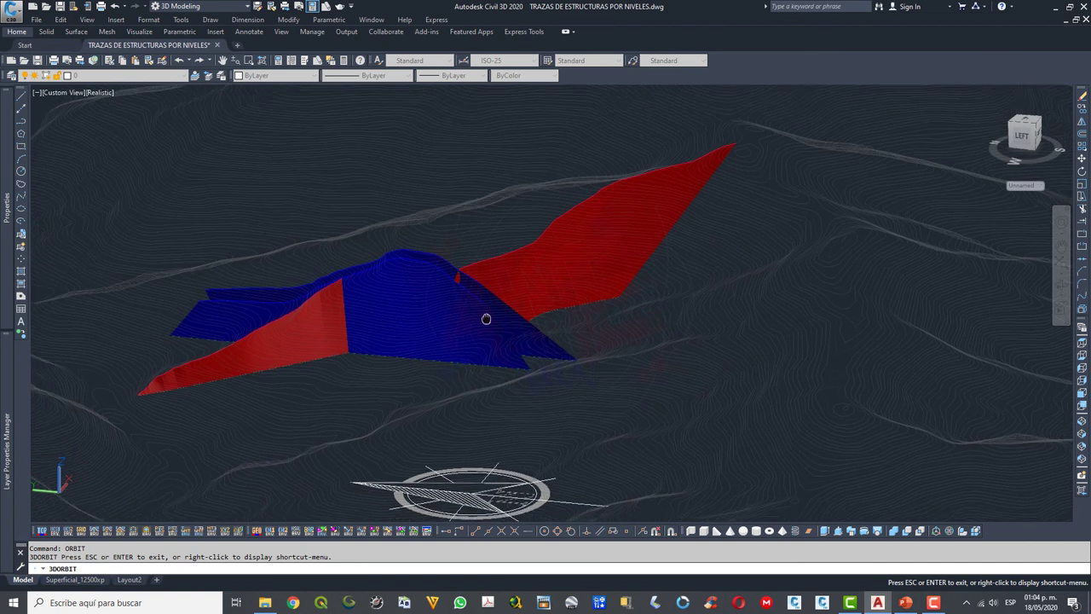
scroll(485, 316, up, 2)
scroll(410, 316, up, 3)
scroll(434, 314, down, 2)
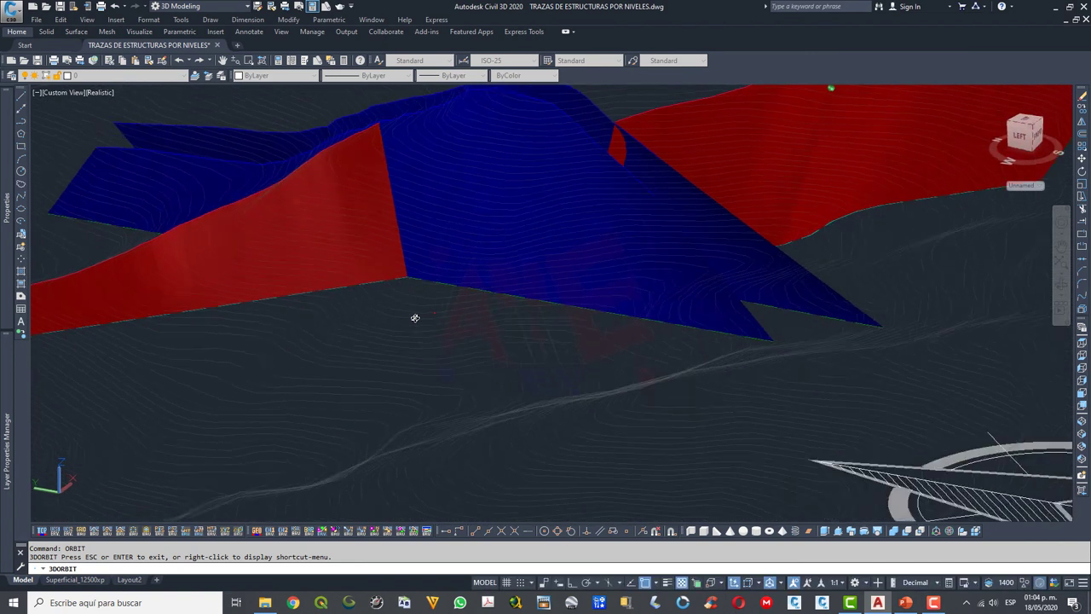
drag(414, 316, 641, 221)
scroll(602, 238, up, 2)
middle_drag(602, 238, 506, 264)
mouse_move(506, 263)
mouse_down()
mouse_move(487, 302)
mouse_move(468, 268)
mouse_move(476, 235)
mouse_up()
scroll(468, 268, up, 2)
scroll(487, 254, up, 1)
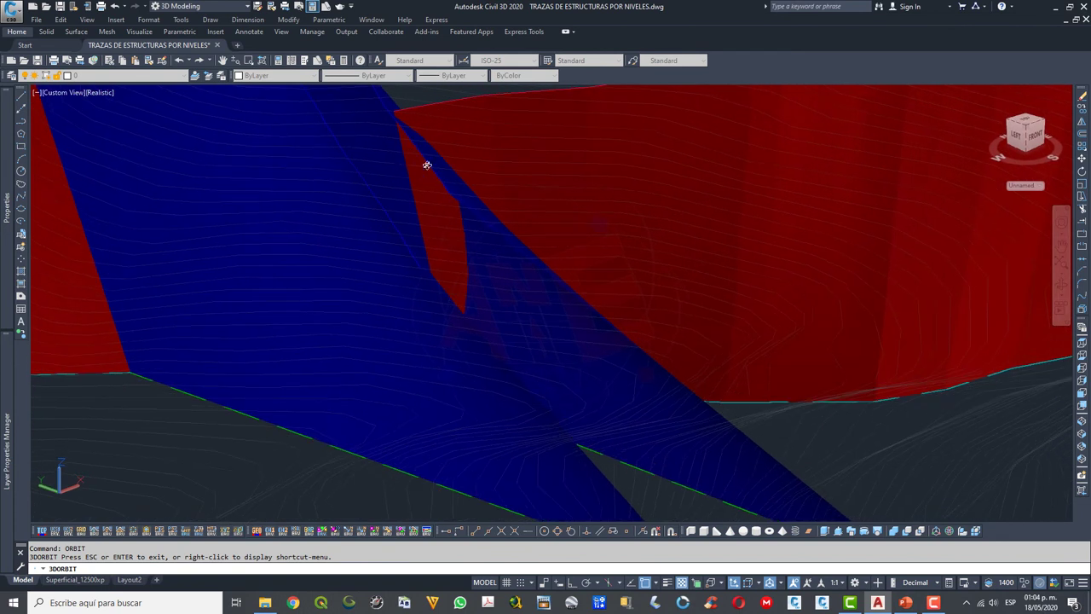
scroll(410, 205, down, 2)
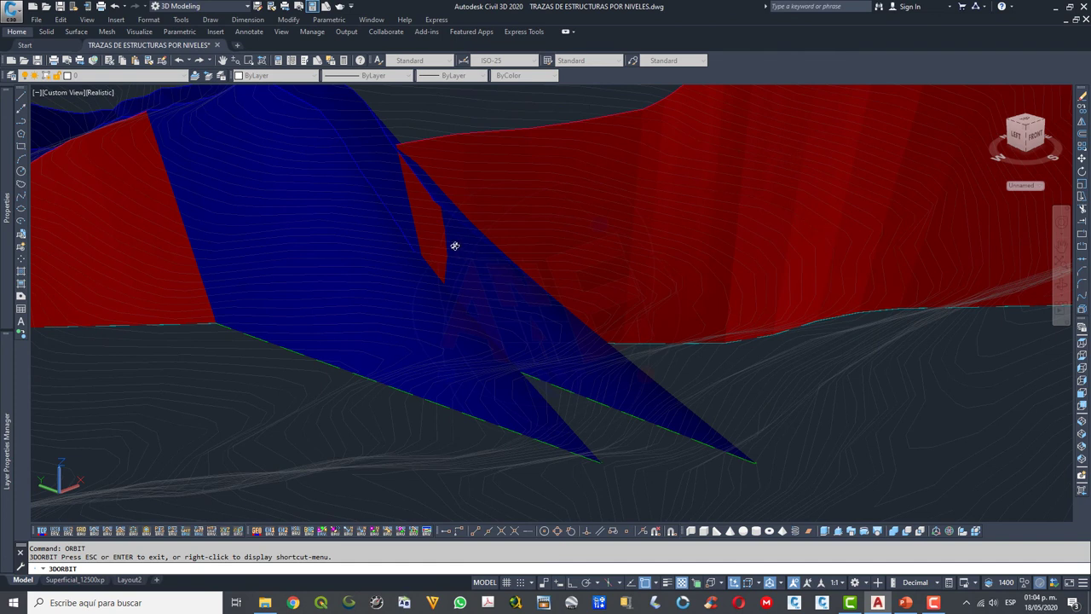
scroll(413, 298, down, 3)
scroll(412, 300, down, 2)
mouse_move(538, 302)
mouse_down()
mouse_move(482, 304)
mouse_move(485, 315)
mouse_move(475, 294)
mouse_up()
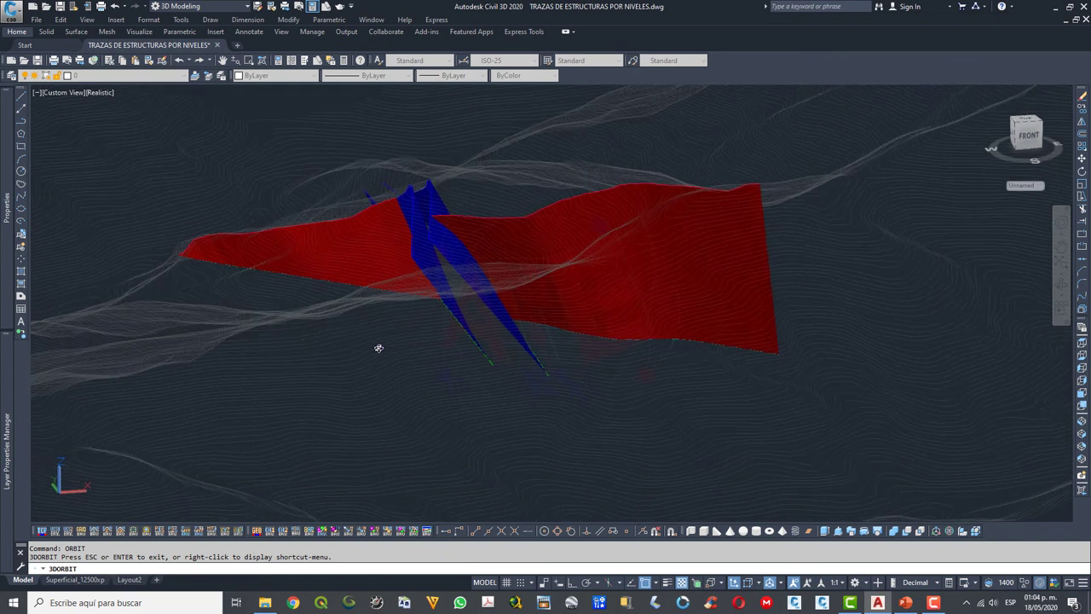
key(Escape)
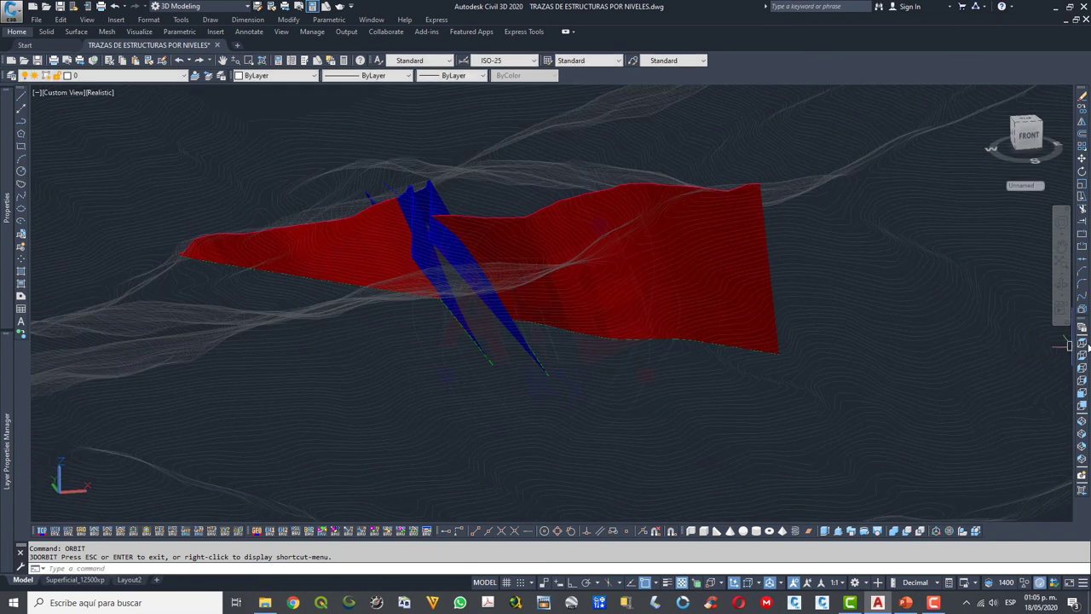
scroll(505, 219, up, 3)
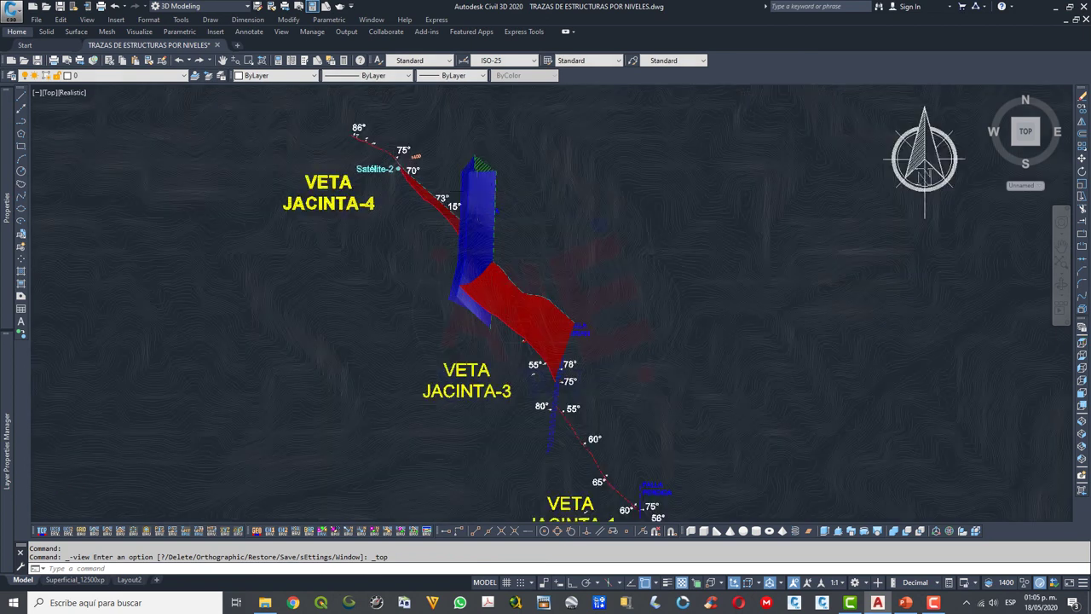